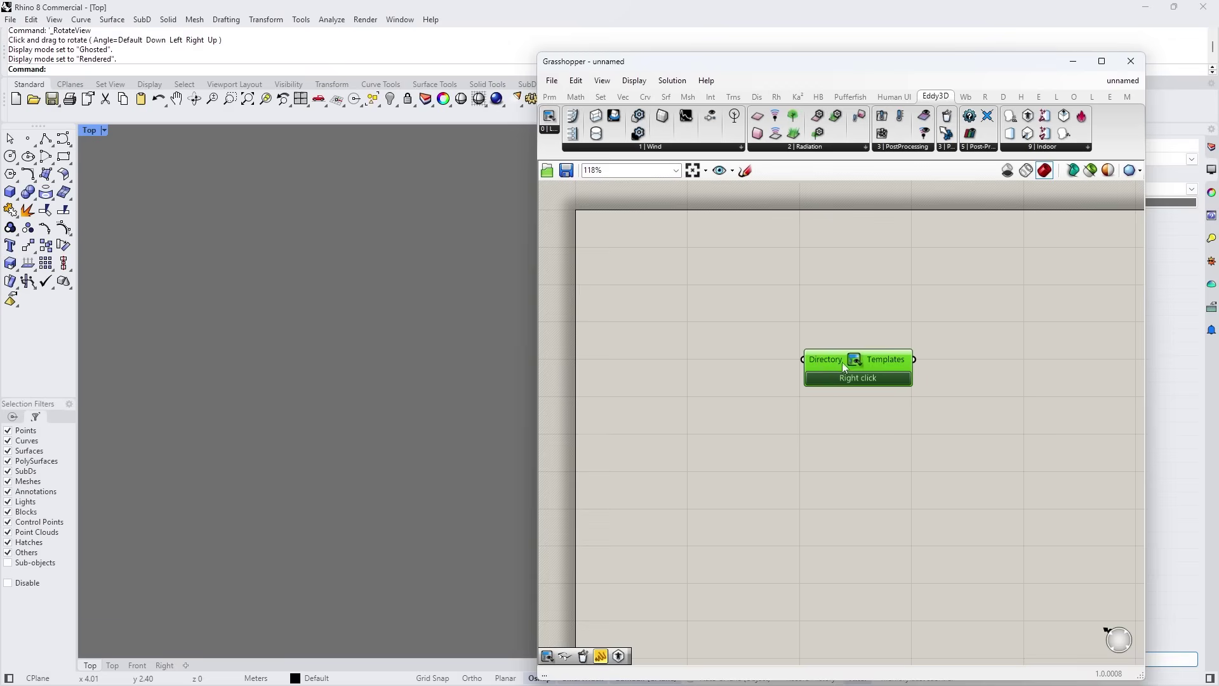
# Insert the 5_PressureOnBuildingFacade template onto the canvas from the Eddy3D Templates component.
pyautogui.moveTo(878, 364)
pyautogui.rightClick(882, 377)
pyautogui.moveTo(934, 386)
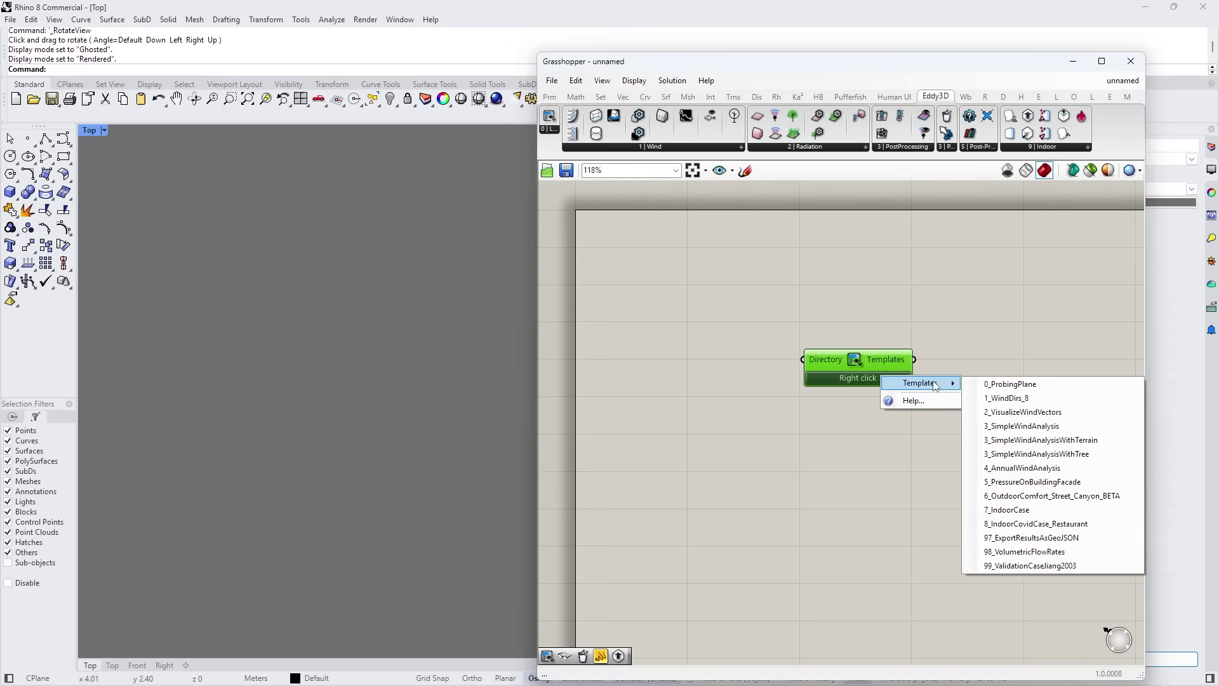
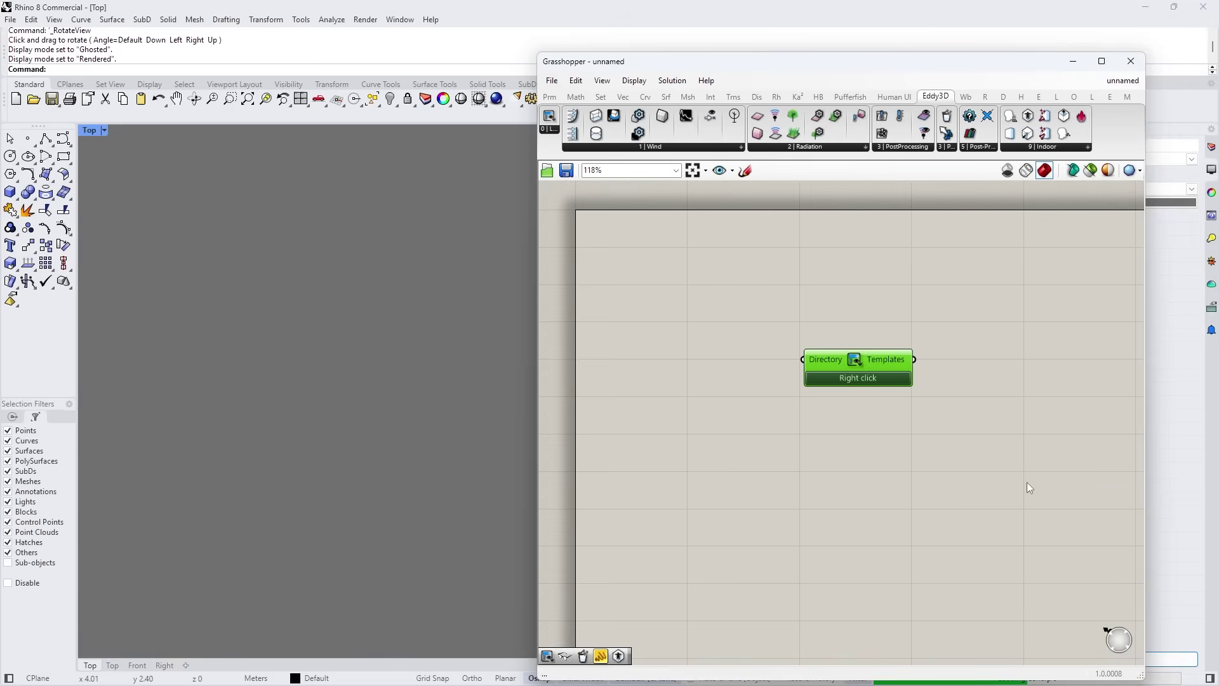
pyautogui.hotkey('ctrl', 'v')
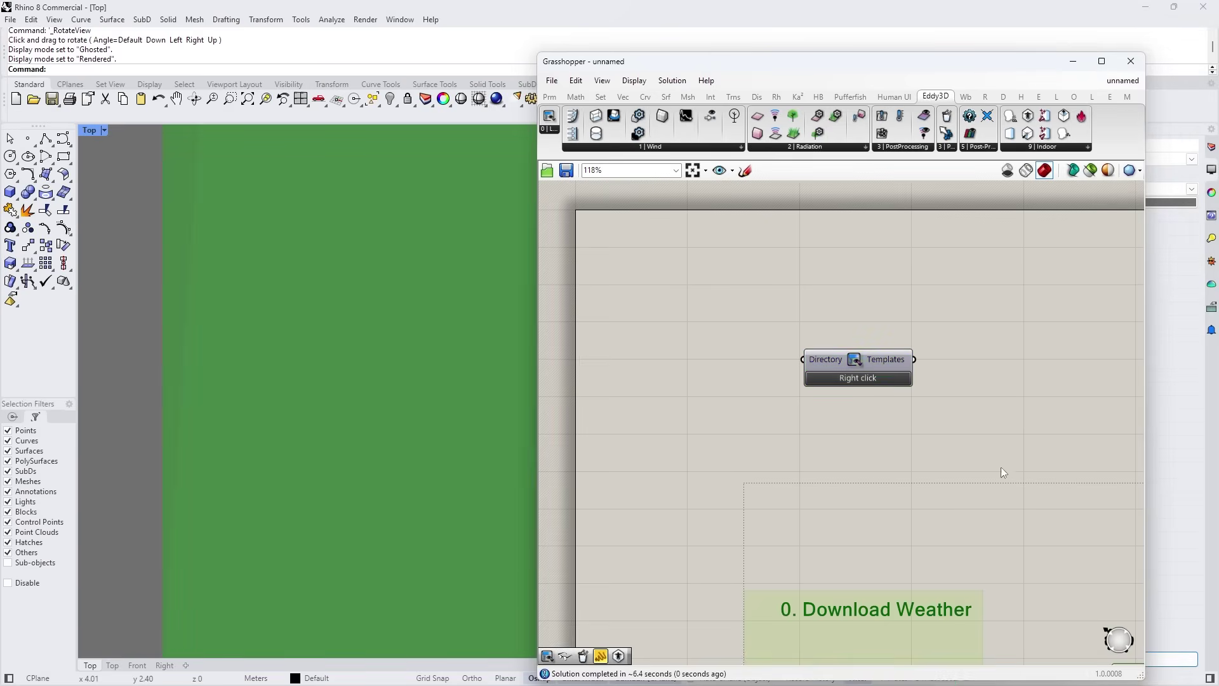
pyautogui.click(1005, 396)
# Examine the overall layout of the inserted template, including its Download Weather group.
pyautogui.scroll(-3, 792, 371)
pyautogui.scroll(-3, 812, 381)
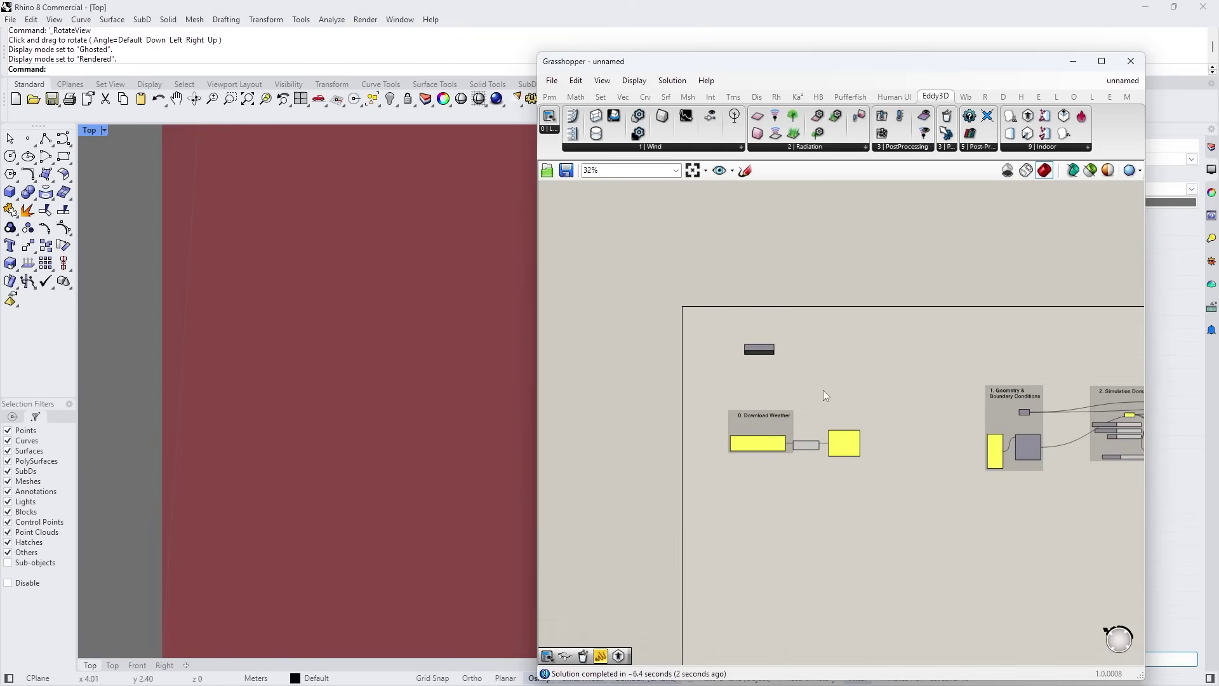
pyautogui.scroll(-4, 817, 400)
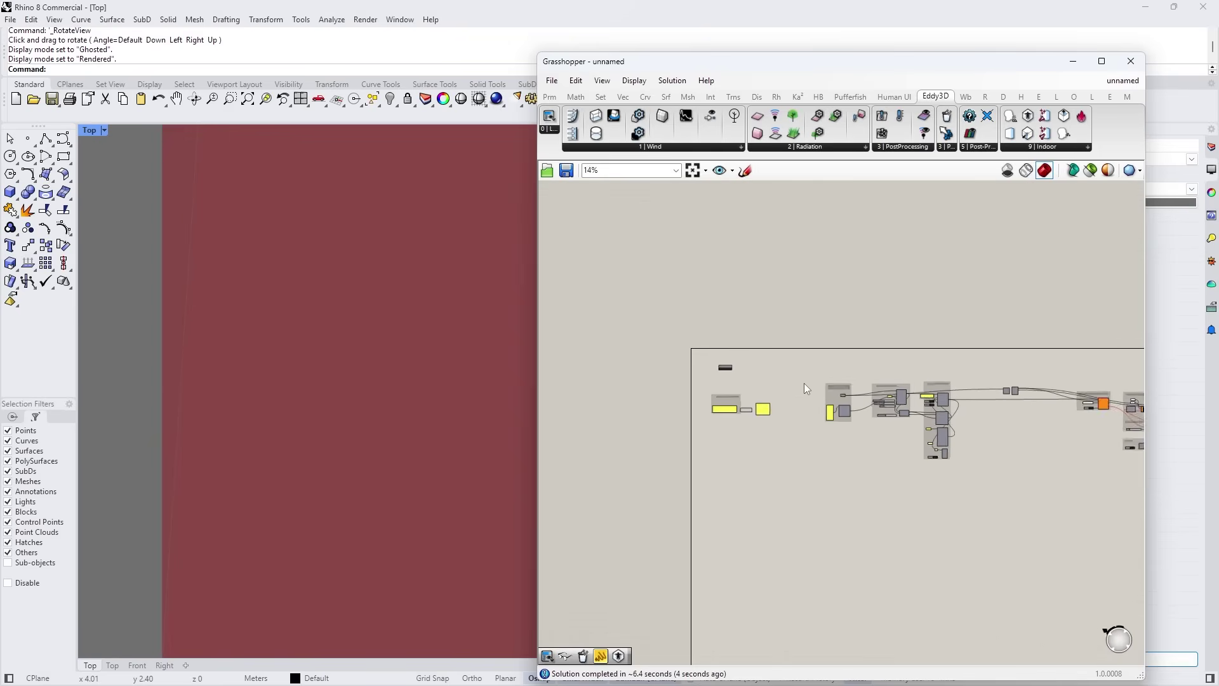
pyautogui.moveTo(806, 359); pyautogui.dragTo(1110, 464)
pyautogui.scroll(4, 833, 396)
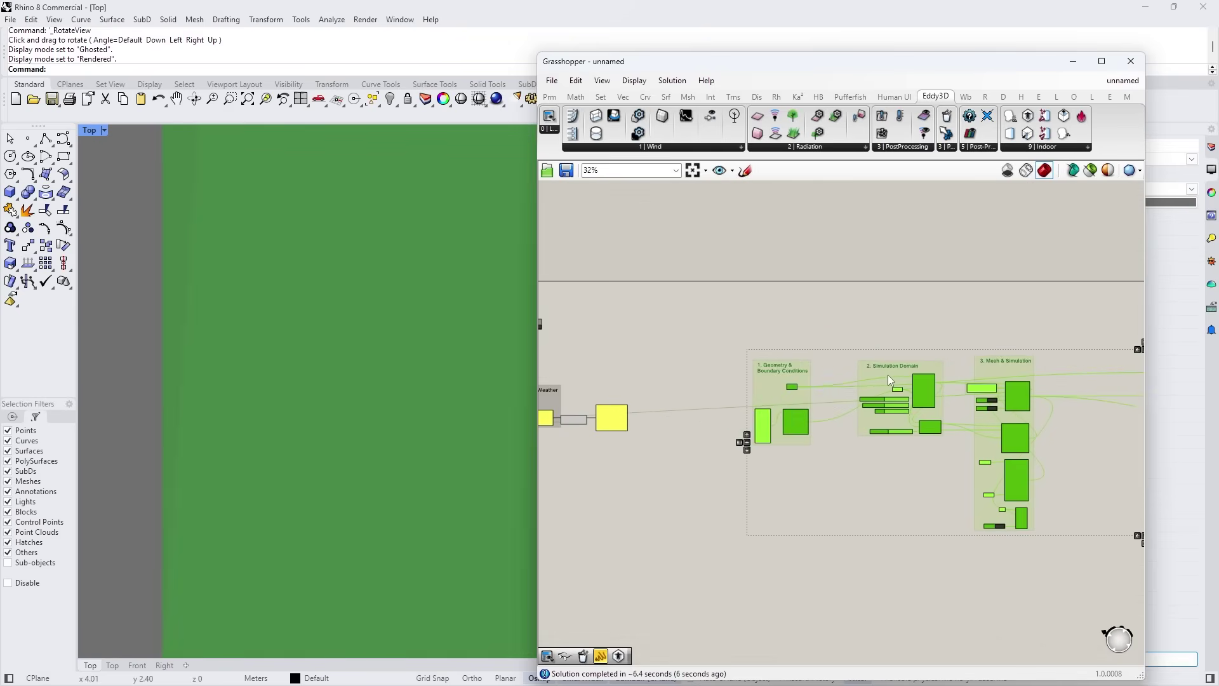
pyautogui.click(765, 471)
pyautogui.scroll(5, 605, 379)
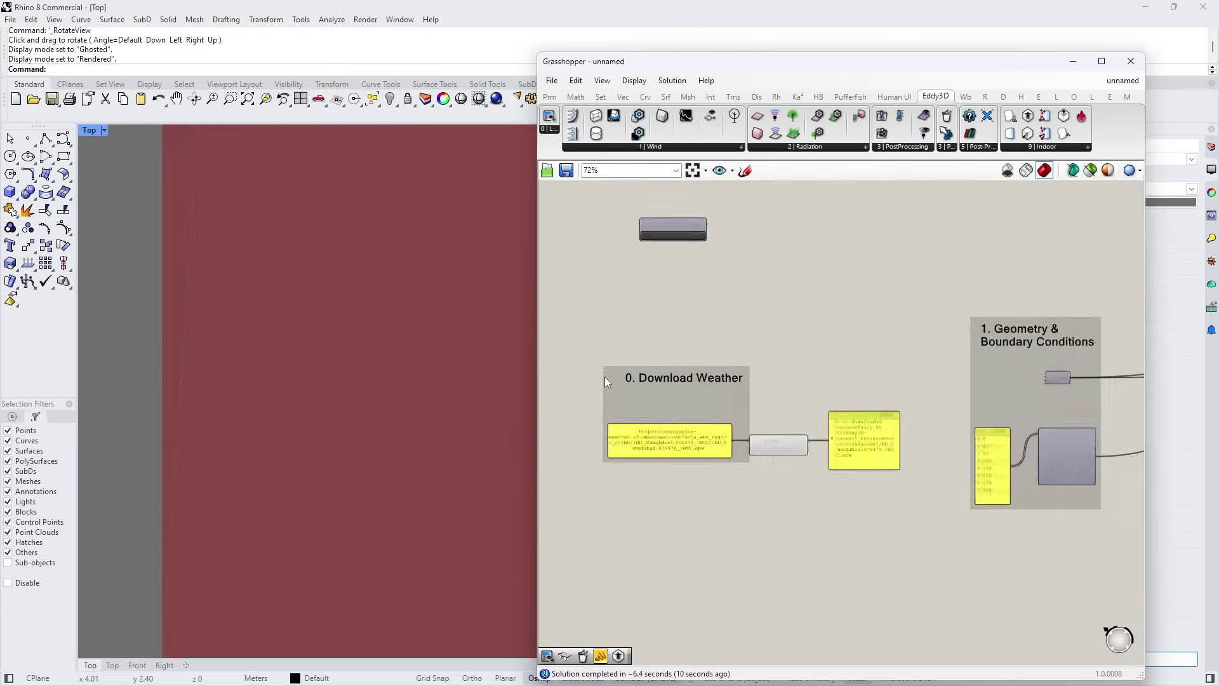
pyautogui.moveTo(580, 341); pyautogui.dragTo(975, 530)
pyautogui.scroll(-4, 852, 484)
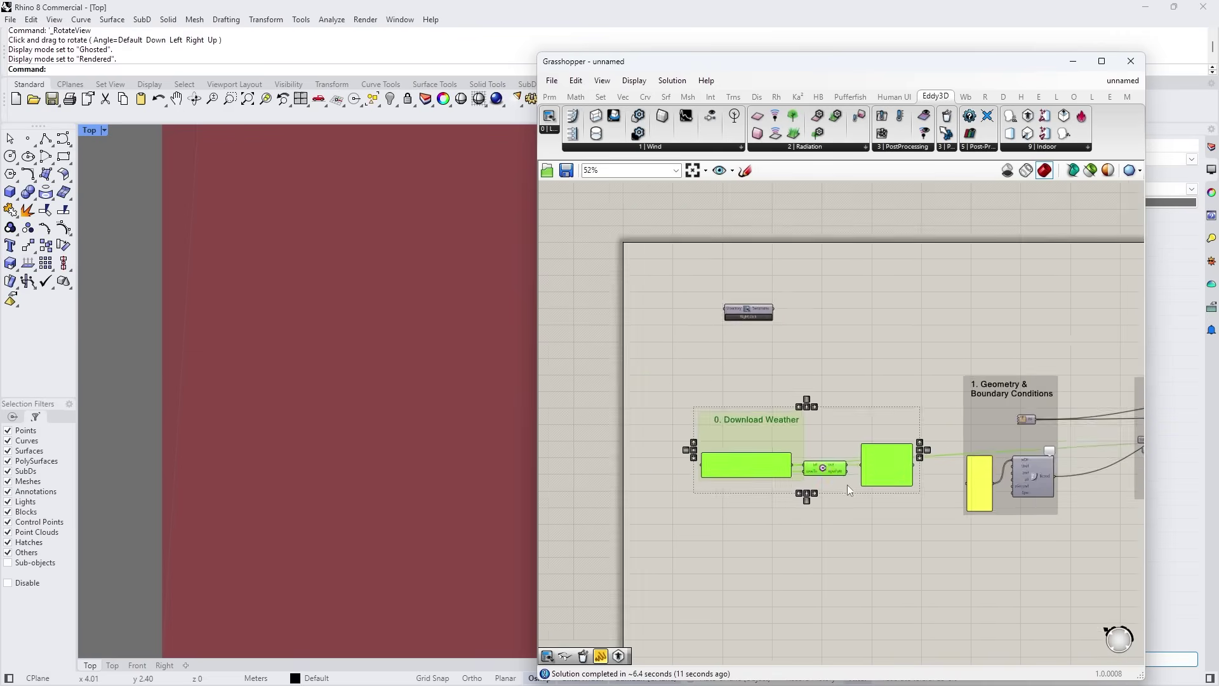
pyautogui.scroll(-7, 894, 487)
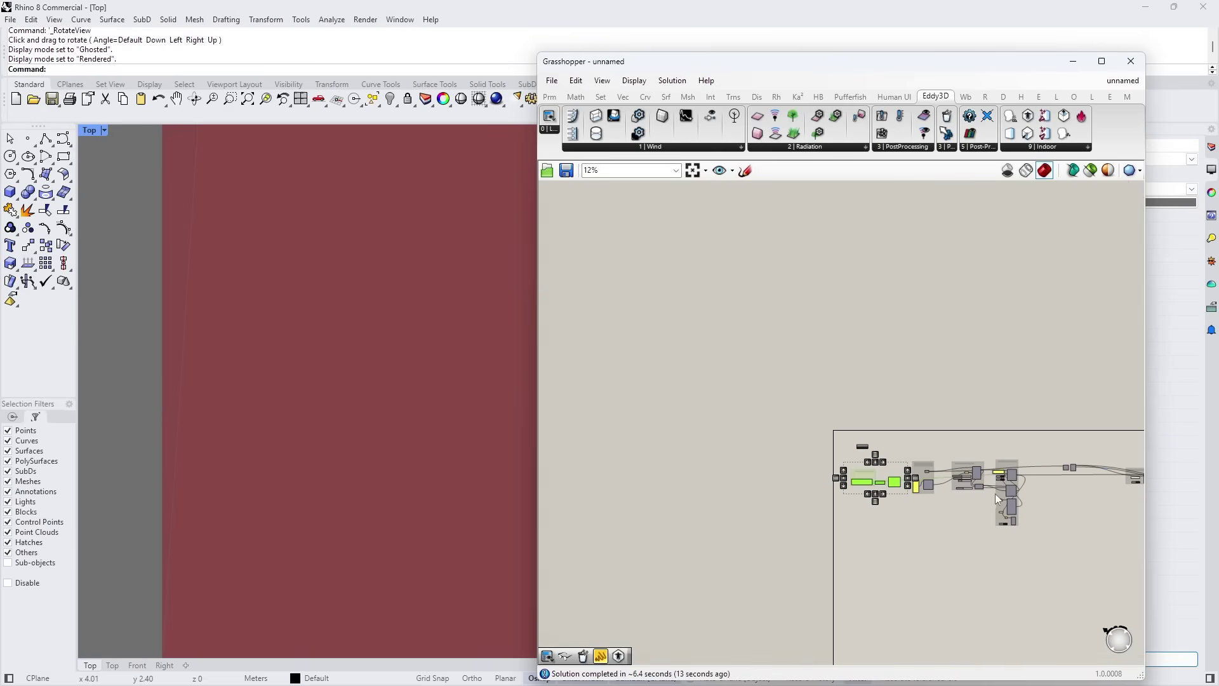
pyautogui.scroll(-8, 298, 372)
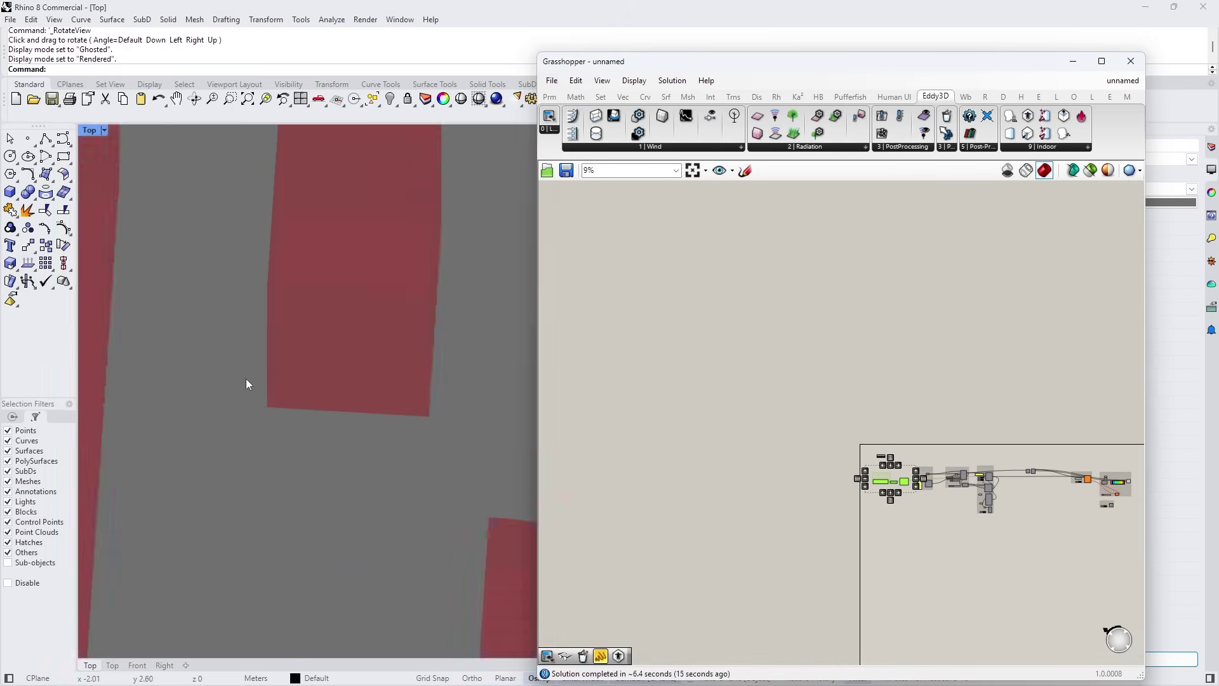
# Examine the building mesh, the wind direction list and the boundary condition inputs in the Geometry & Boundary Conditions group.
pyautogui.scroll(12, 963, 484)
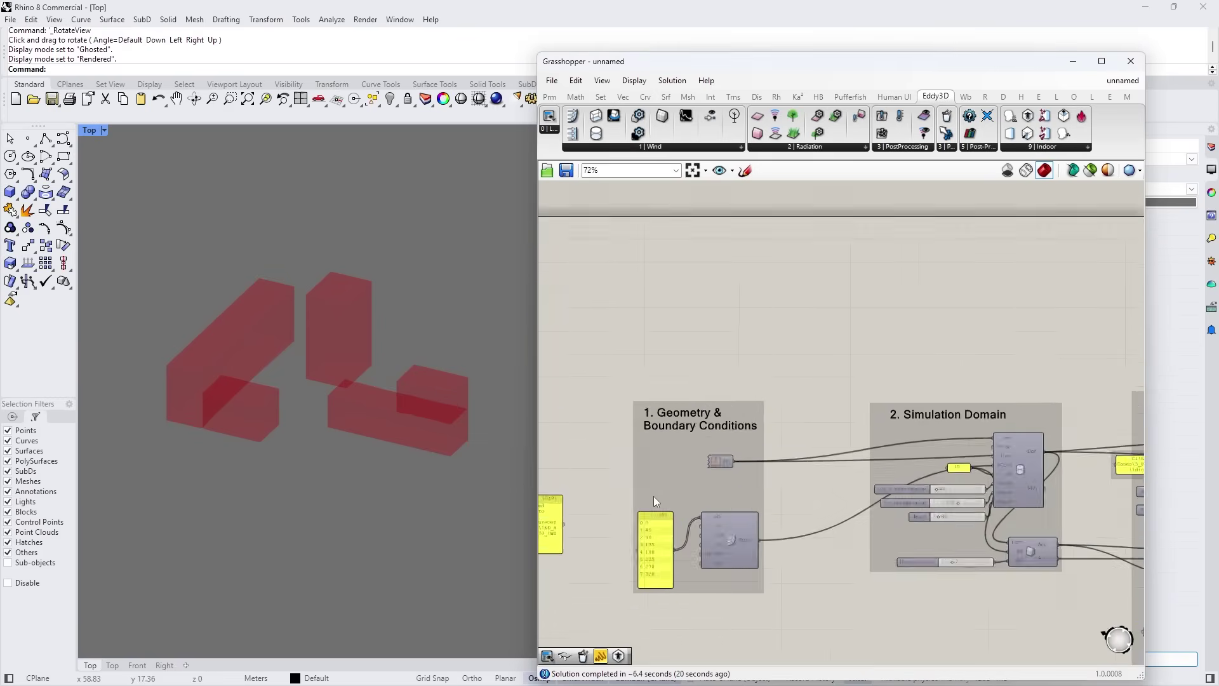
pyautogui.scroll(-4, 762, 456)
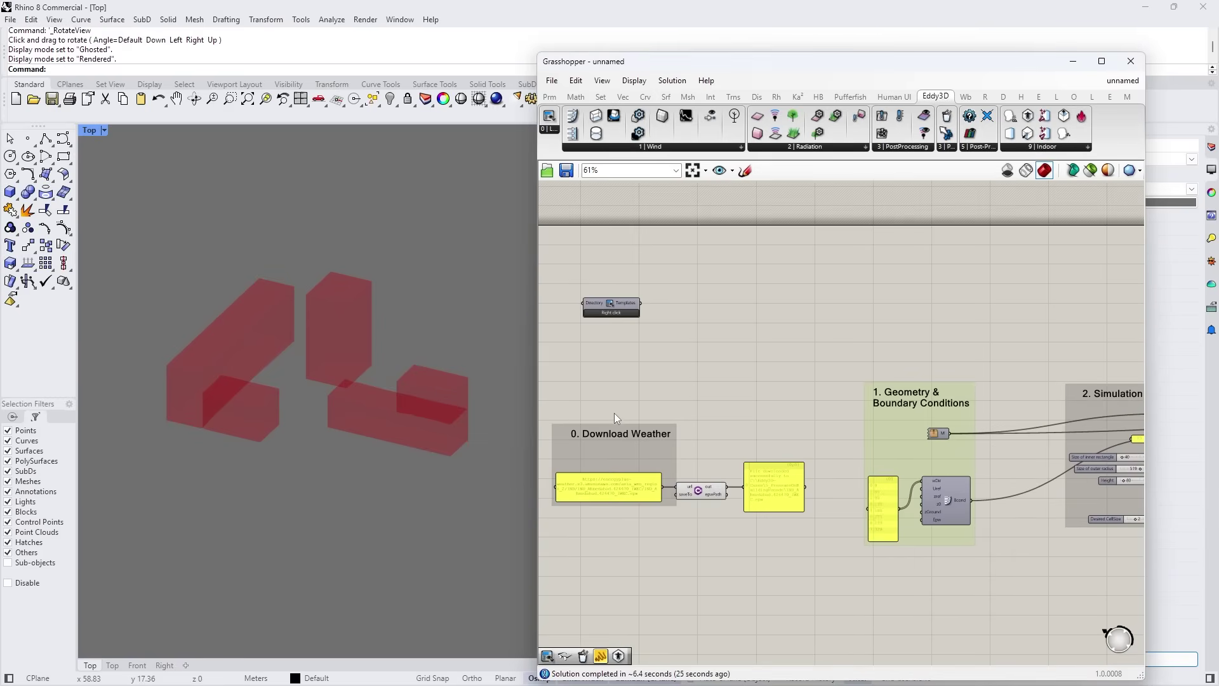
pyautogui.scroll(4, 938, 435)
pyautogui.click(881, 433)
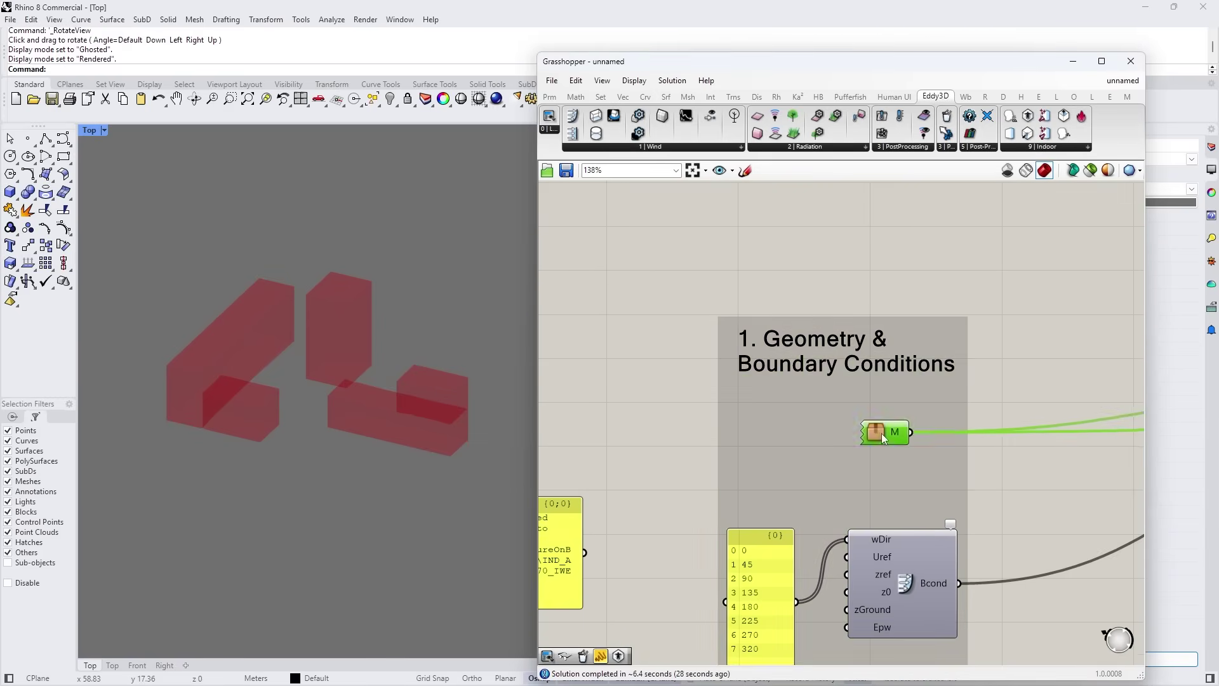
pyautogui.moveTo(885, 431)
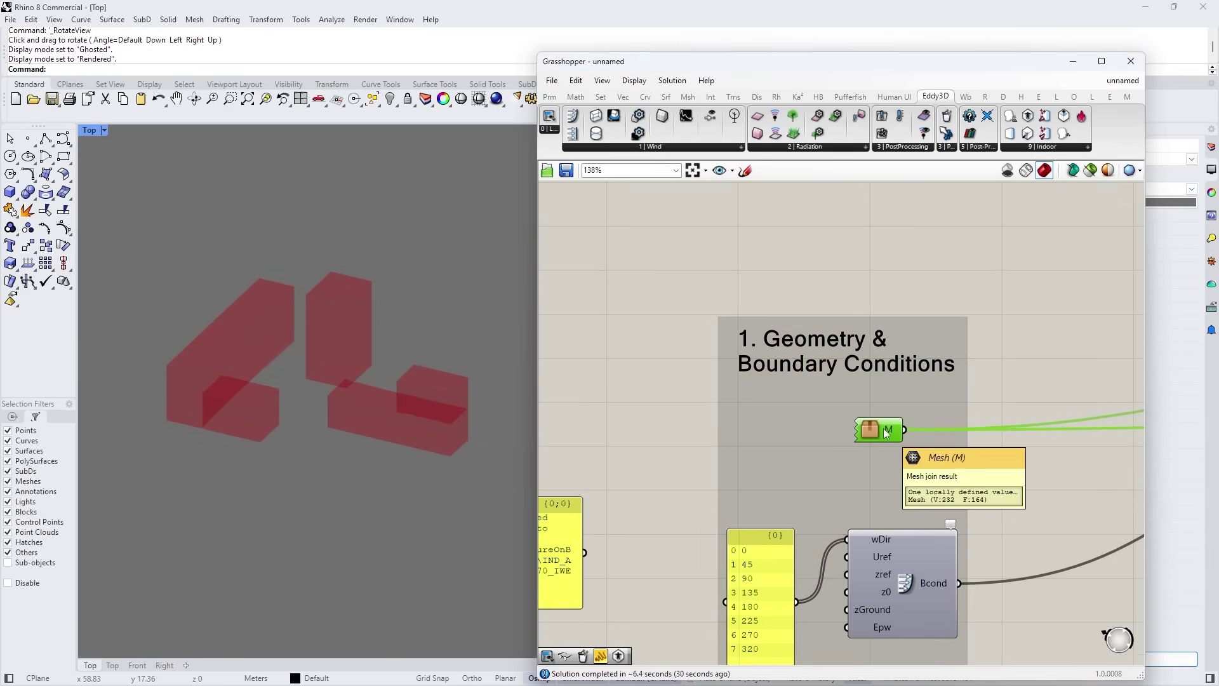
pyautogui.scroll(-1, 909, 490)
pyautogui.scroll(1, 871, 481)
pyautogui.moveTo(843, 468)
pyautogui.moveTo(729, 493); pyautogui.dragTo(738, 461)
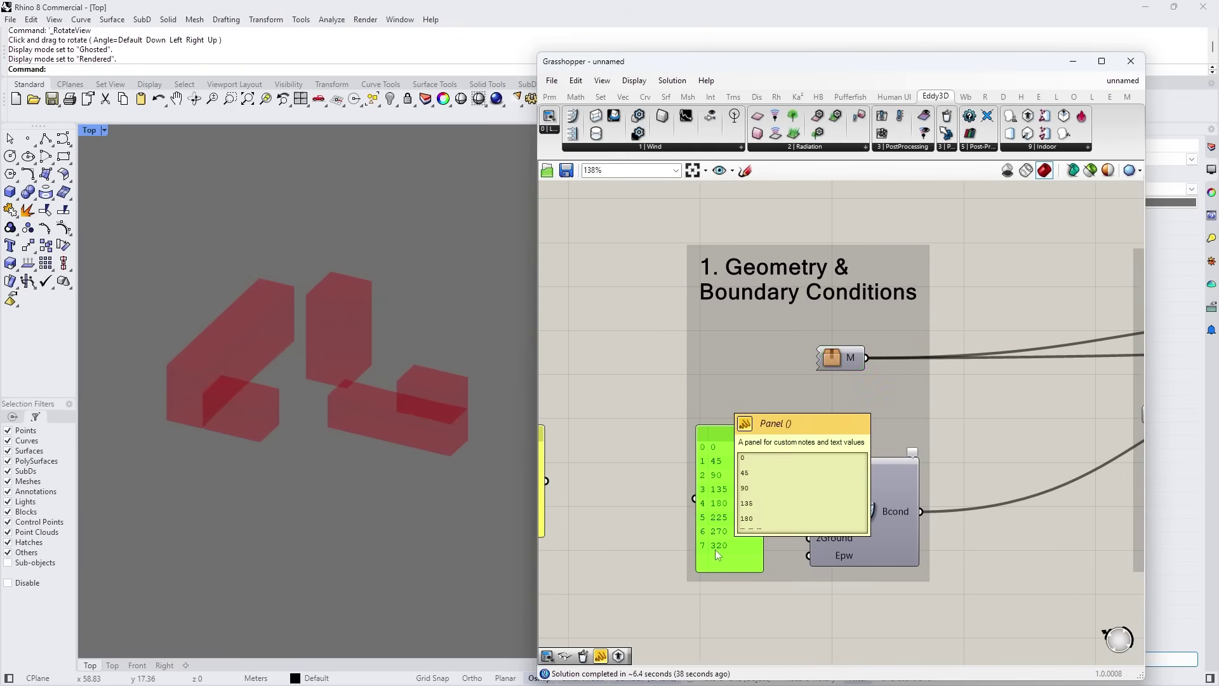
pyautogui.click(947, 597)
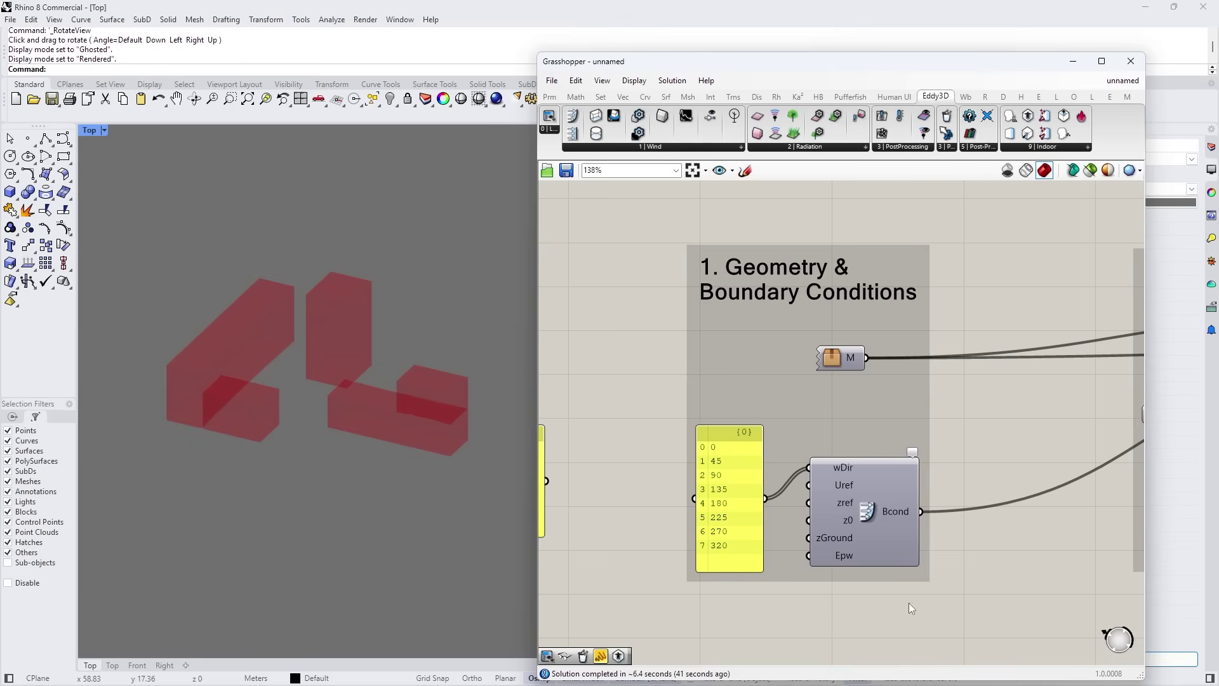
pyautogui.scroll(-3, 796, 520)
pyautogui.scroll(2, 779, 527)
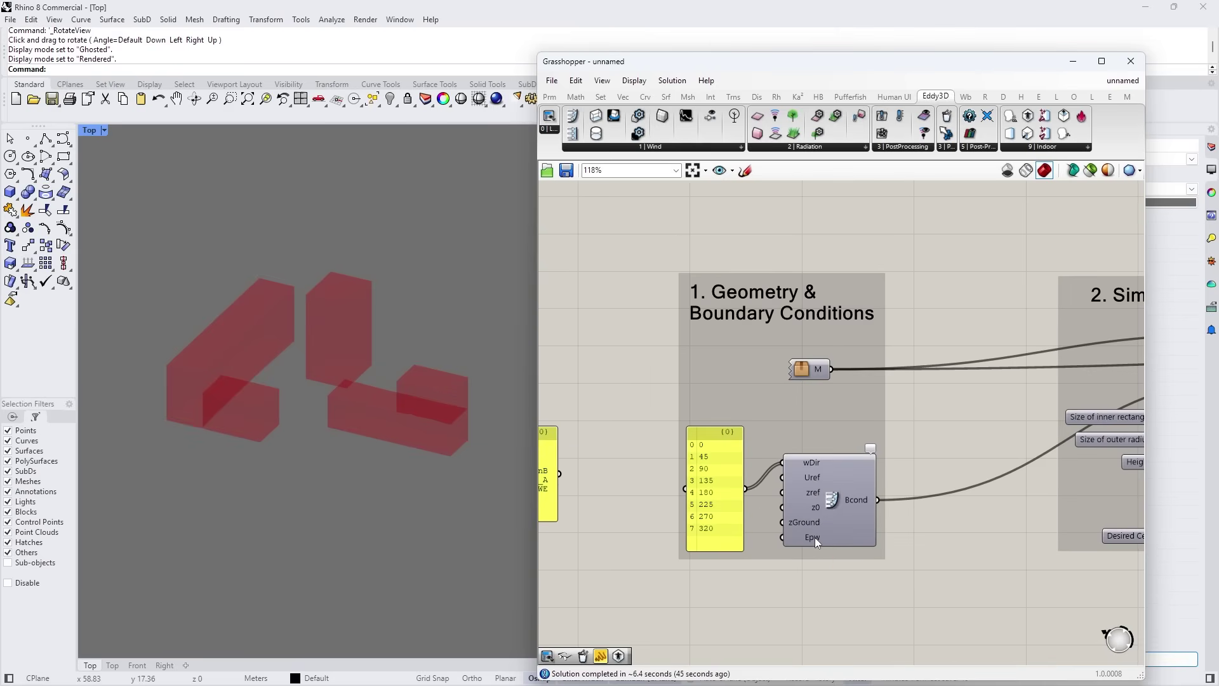
pyautogui.scroll(-5, 804, 533)
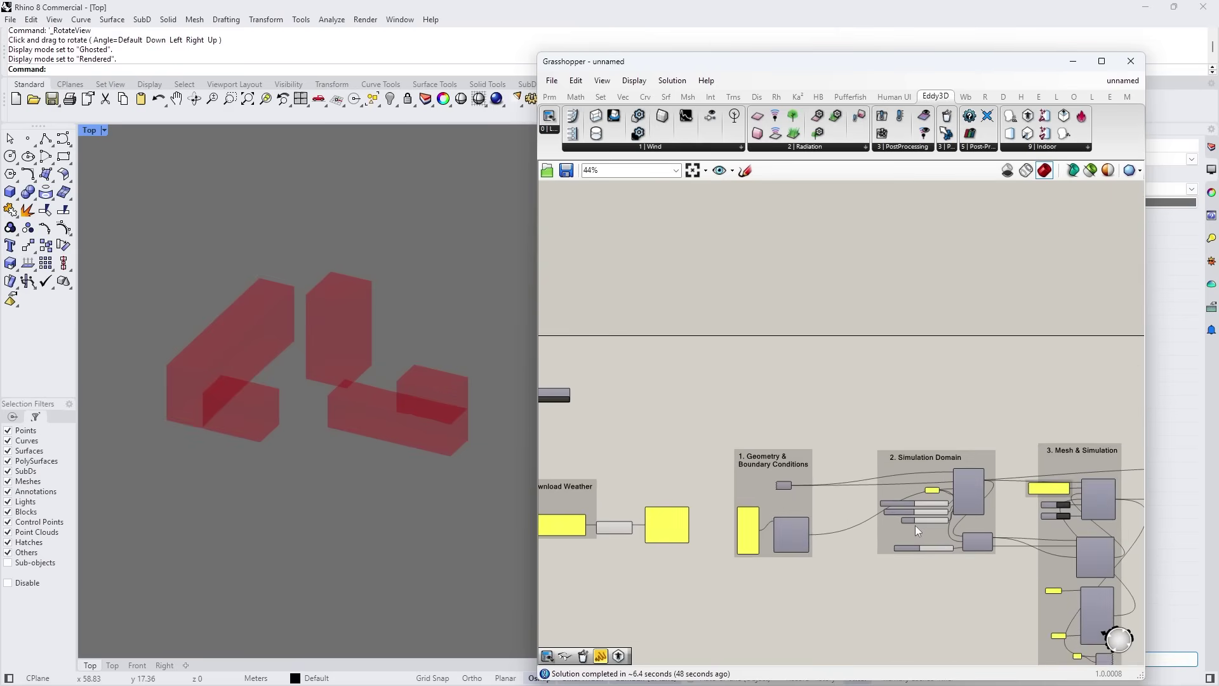
pyautogui.scroll(4, 602, 527)
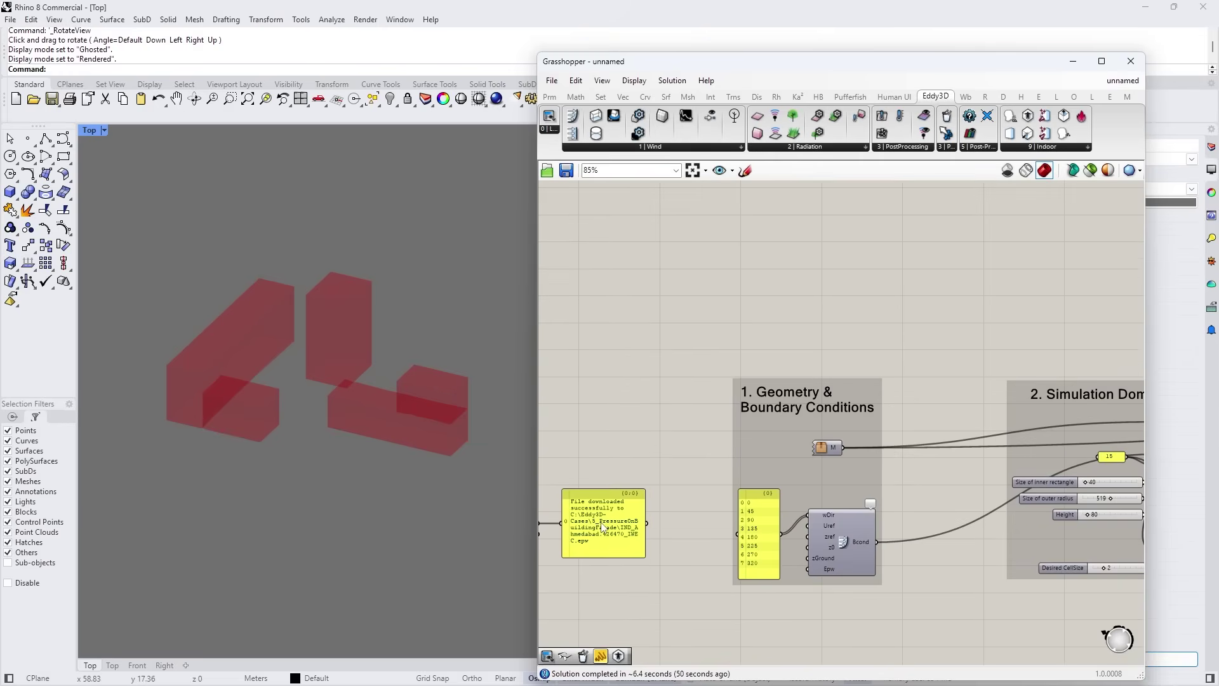
pyautogui.scroll(-3, 865, 517)
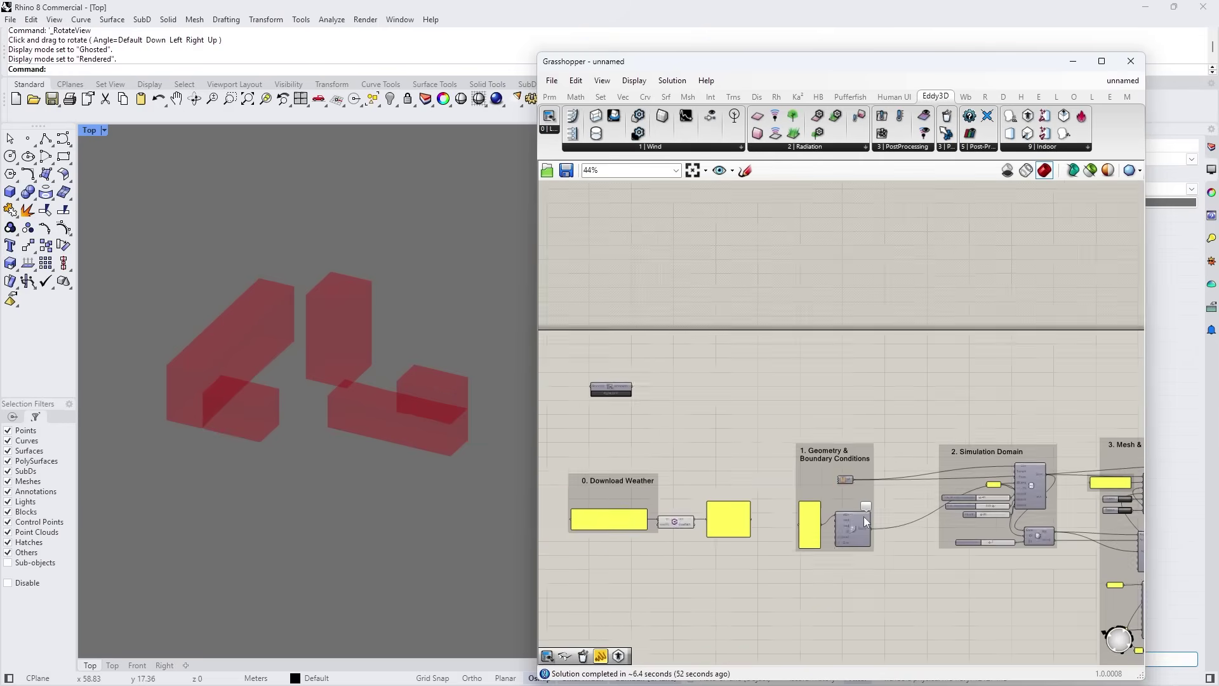
pyautogui.scroll(5, 1050, 511)
# Examine the Simulation Domain group's size, height and cell size parameters and the case directory panel for the simulation.
pyautogui.scroll(-2, 931, 412)
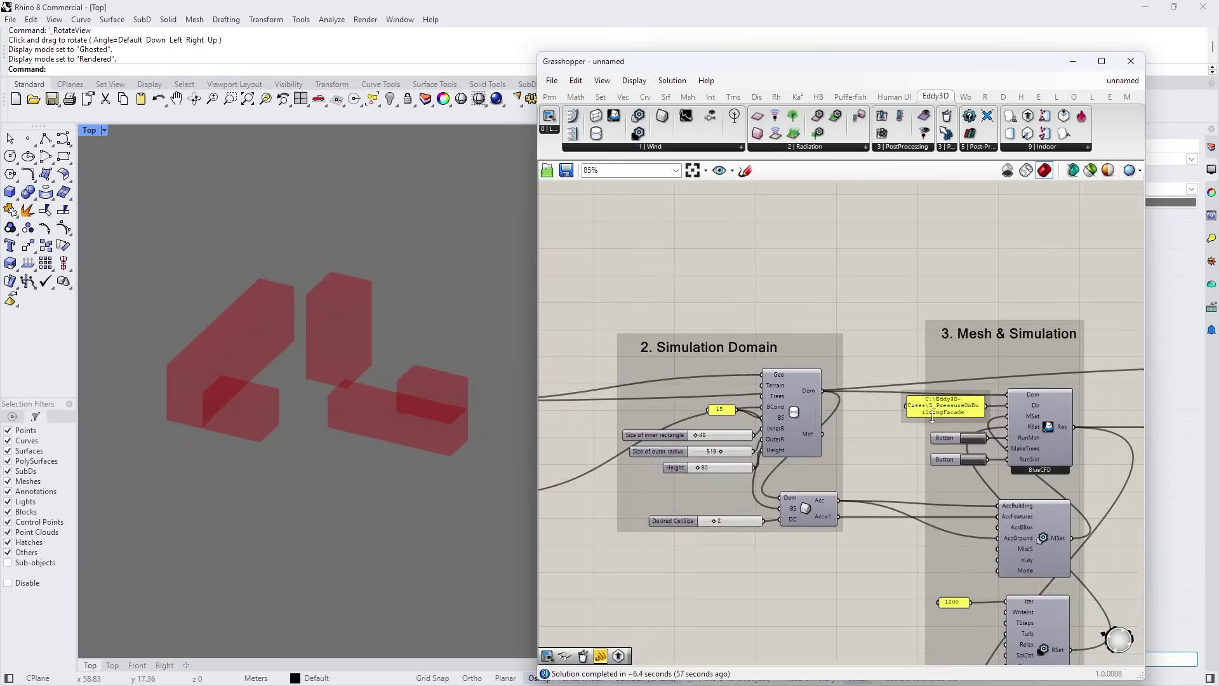
pyautogui.scroll(5, 930, 413)
pyautogui.click(952, 410)
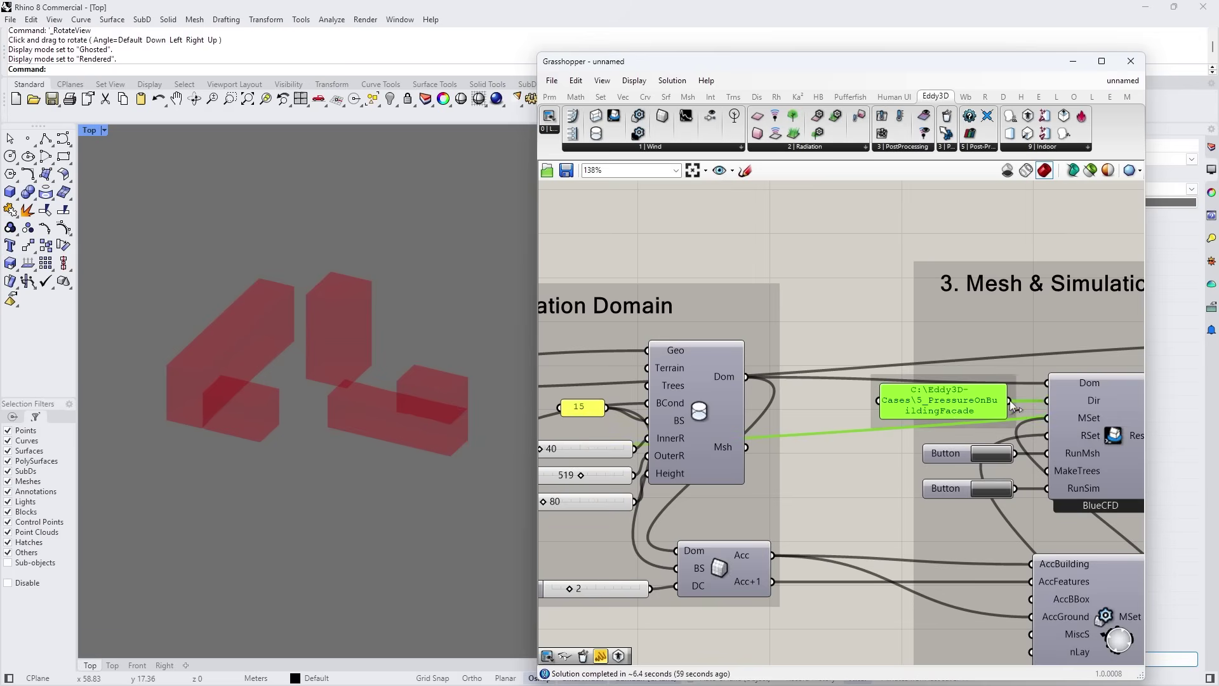
pyautogui.scroll(-2, 899, 435)
pyautogui.moveTo(576, 289); pyautogui.dragTo(877, 604)
pyautogui.click(889, 496)
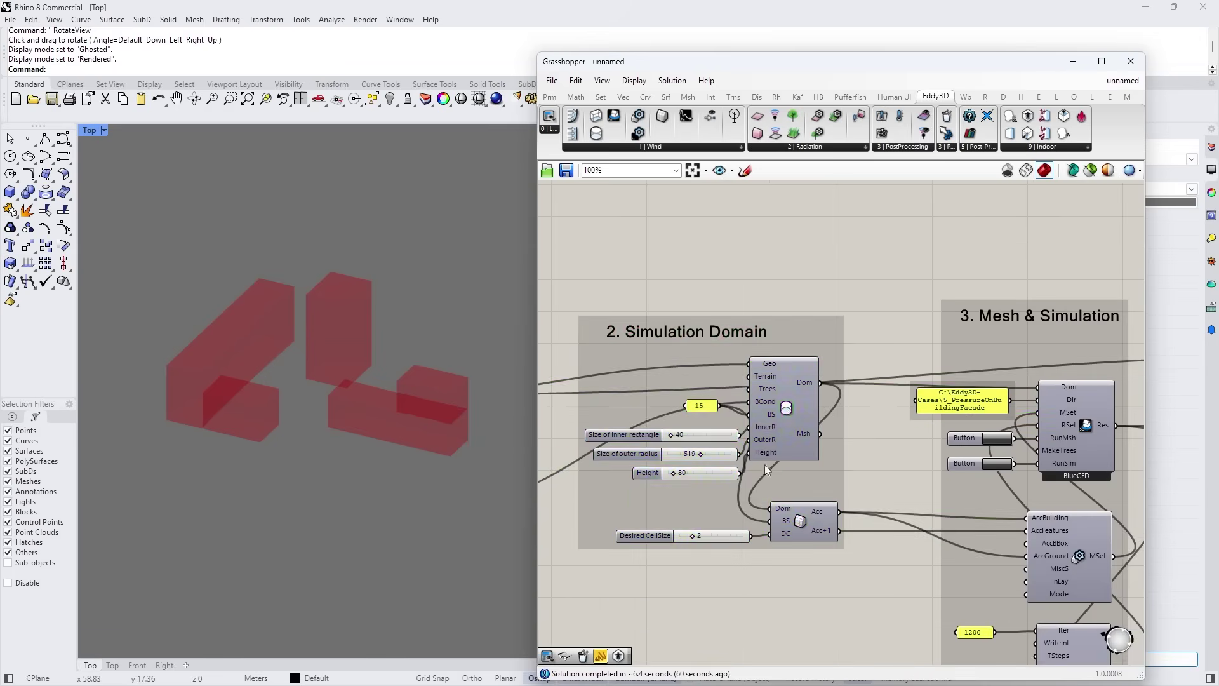
pyautogui.scroll(-2, 997, 439)
pyautogui.scroll(2, 985, 414)
pyautogui.scroll(-2, 937, 457)
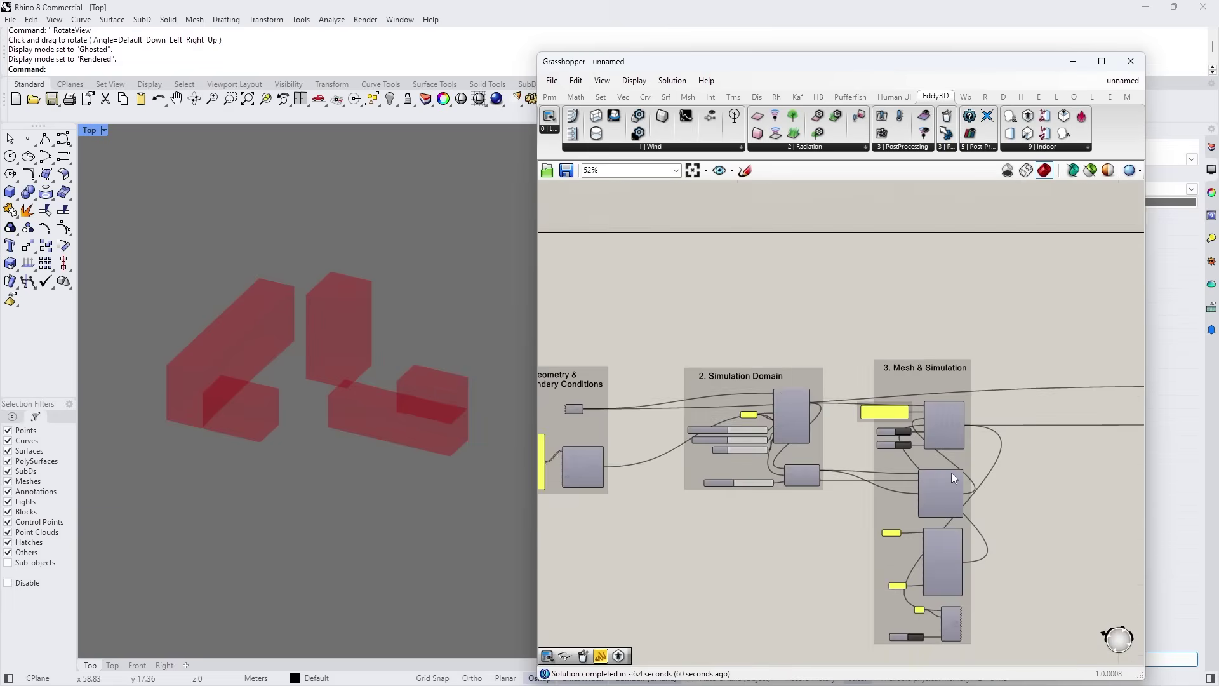
# Set the iteration count feeding the run settings in the Mesh & Simulation group to 60.
pyautogui.scroll(2, 915, 559)
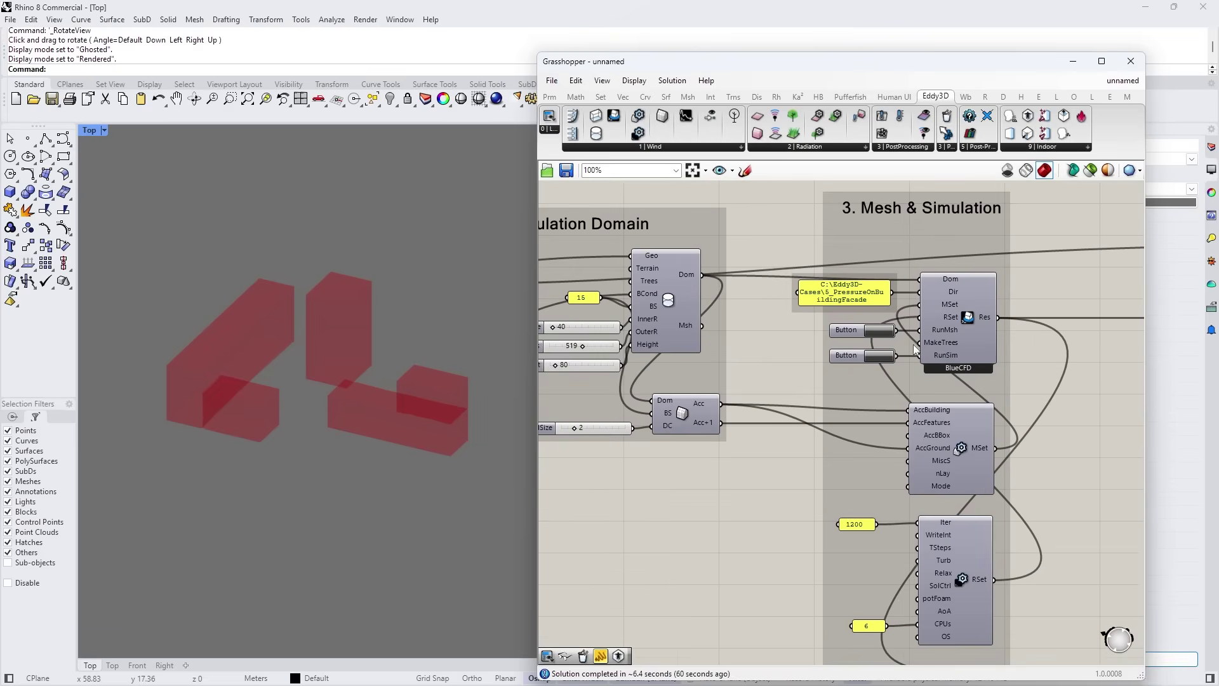
pyautogui.scroll(2, 891, 541)
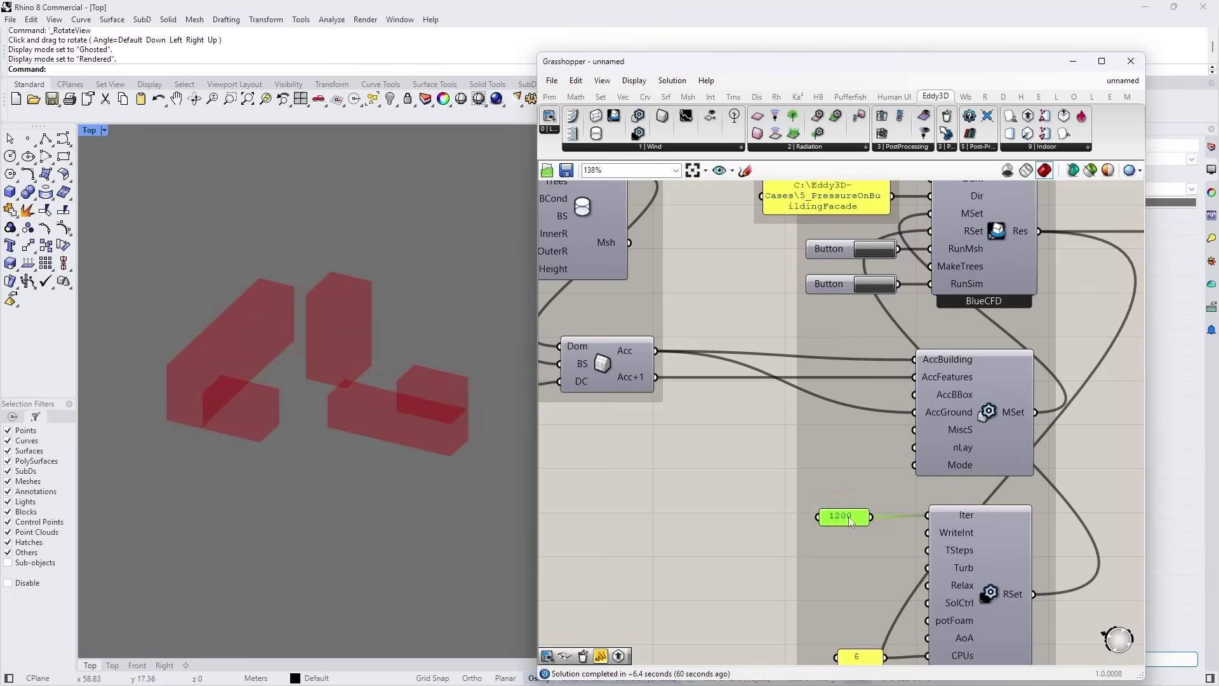
pyautogui.doubleClick(849, 516)
pyautogui.write('6')
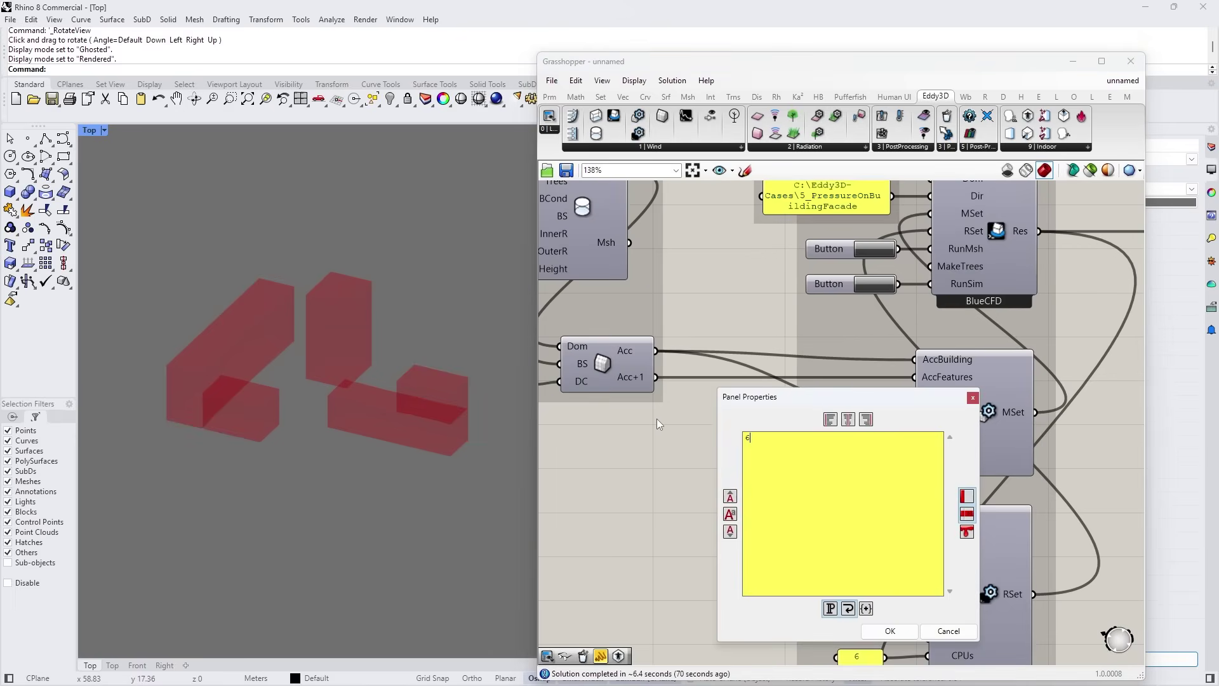
pyautogui.write('0')
pyautogui.click(891, 631)
pyautogui.scroll(-3, 843, 473)
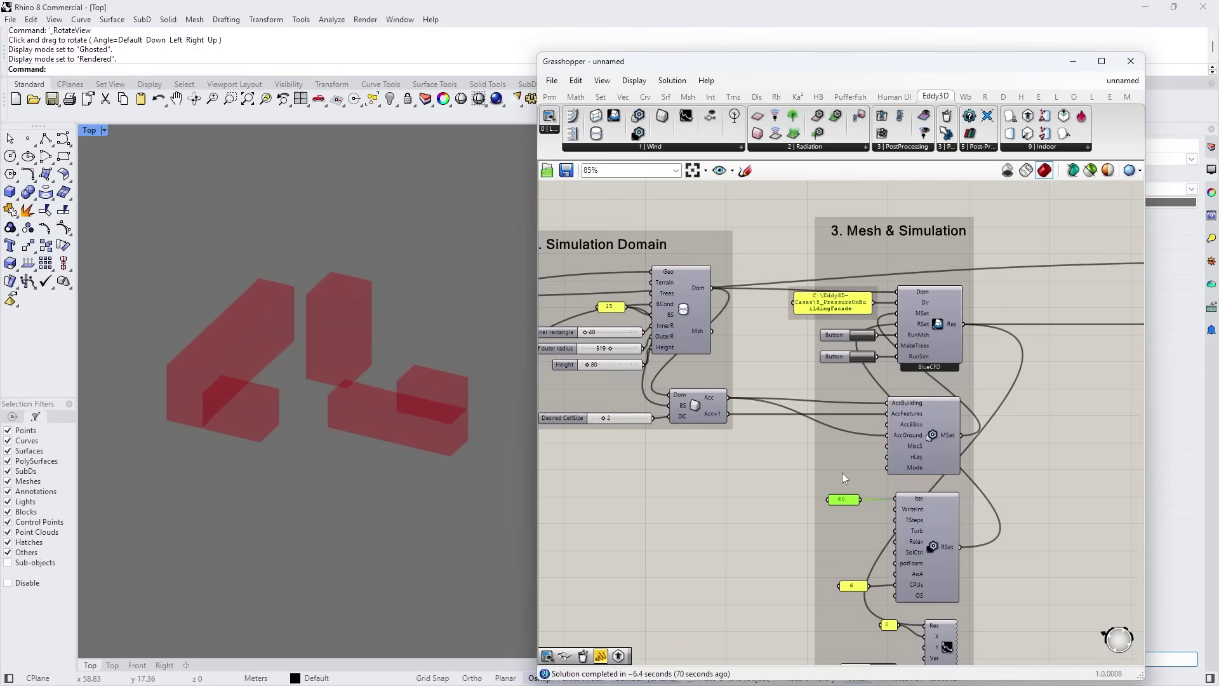
# Examine the meshing and simulation run triggers, plus the probing, post-processing and clean groups.
pyautogui.scroll(5, 861, 337)
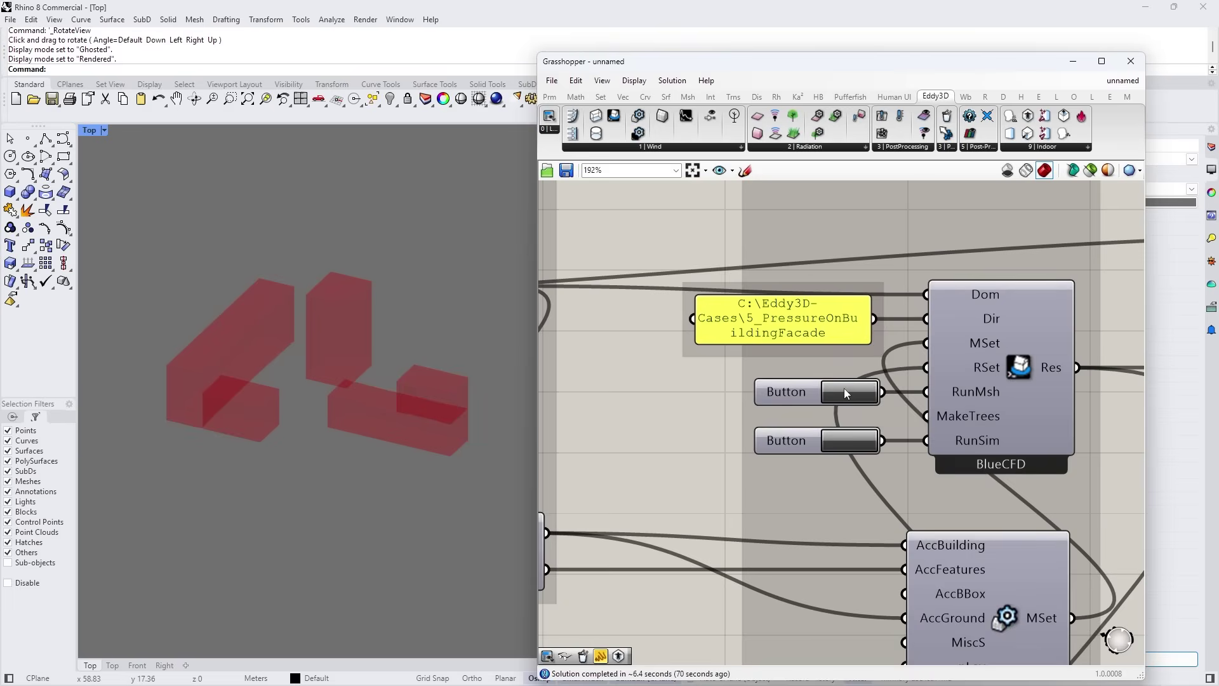
pyautogui.scroll(-2, 845, 391)
pyautogui.scroll(-4, 797, 387)
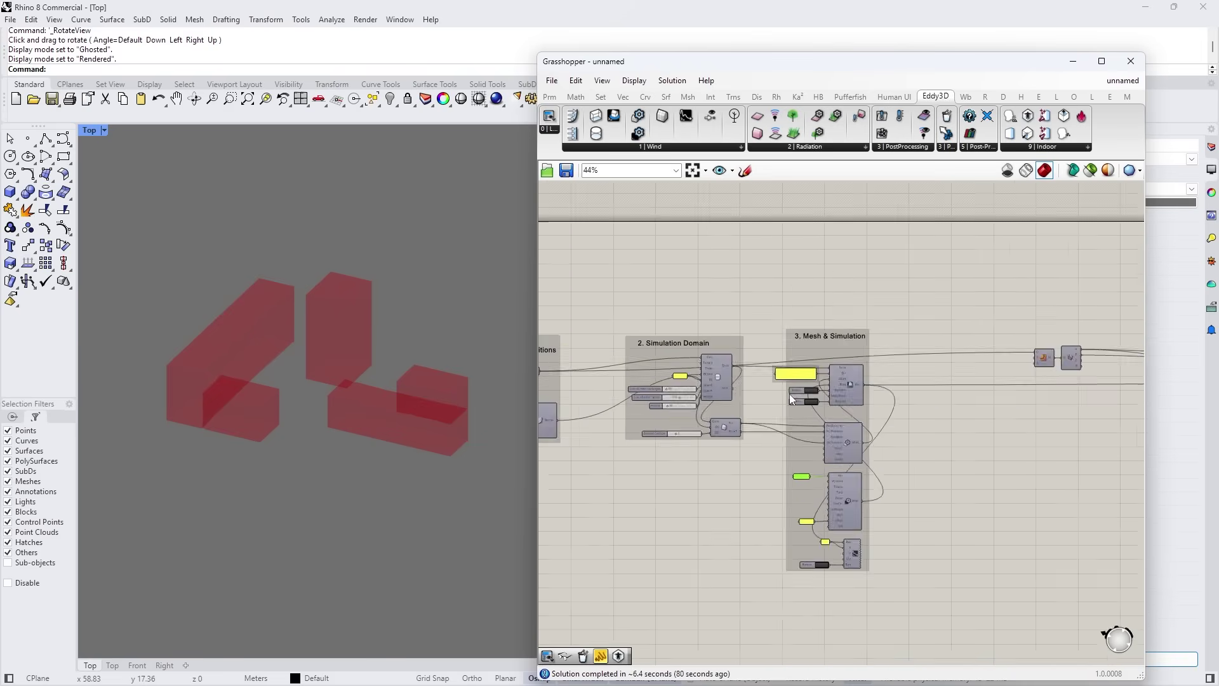
pyautogui.scroll(3, 876, 382)
pyautogui.scroll(-4, 899, 373)
pyautogui.moveTo(877, 350); pyautogui.dragTo(1060, 476)
pyautogui.scroll(1, 1006, 383)
pyautogui.moveTo(1007, 379); pyautogui.dragTo(897, 381)
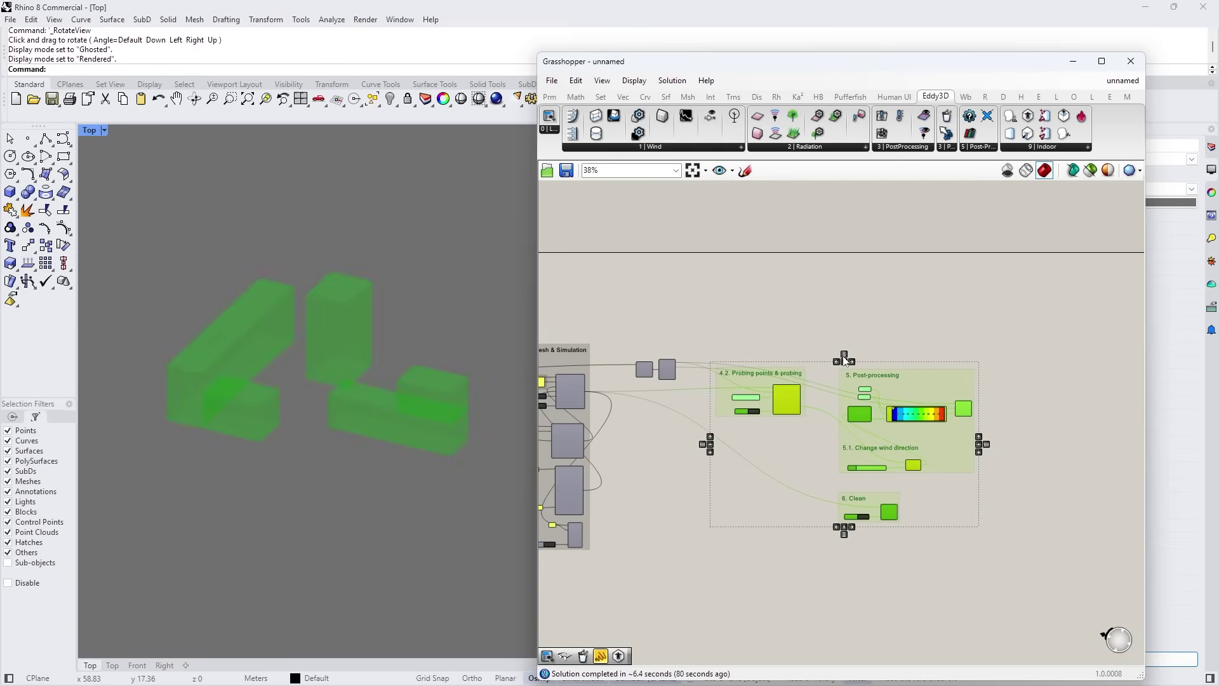
pyautogui.click(891, 386)
# Inspect the Simulation, Mesh Settings and run settings components in the Mesh & Simulation group.
pyautogui.scroll(5, 890, 388)
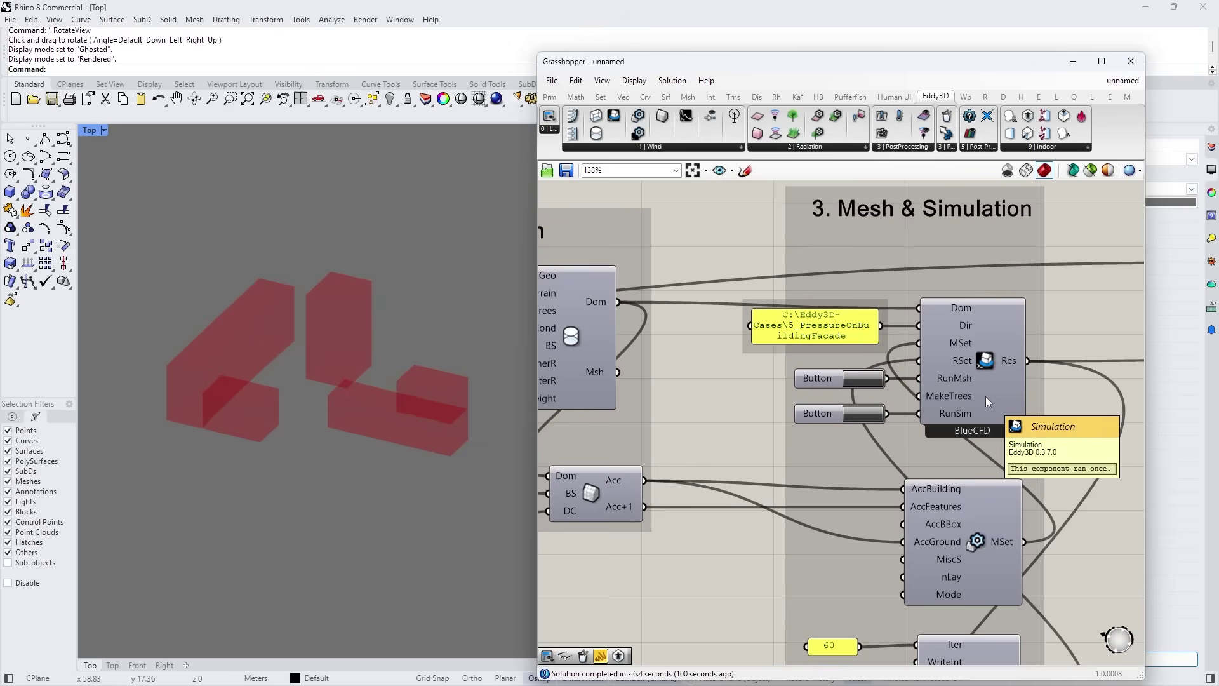
pyautogui.click(986, 388)
pyautogui.click(988, 485)
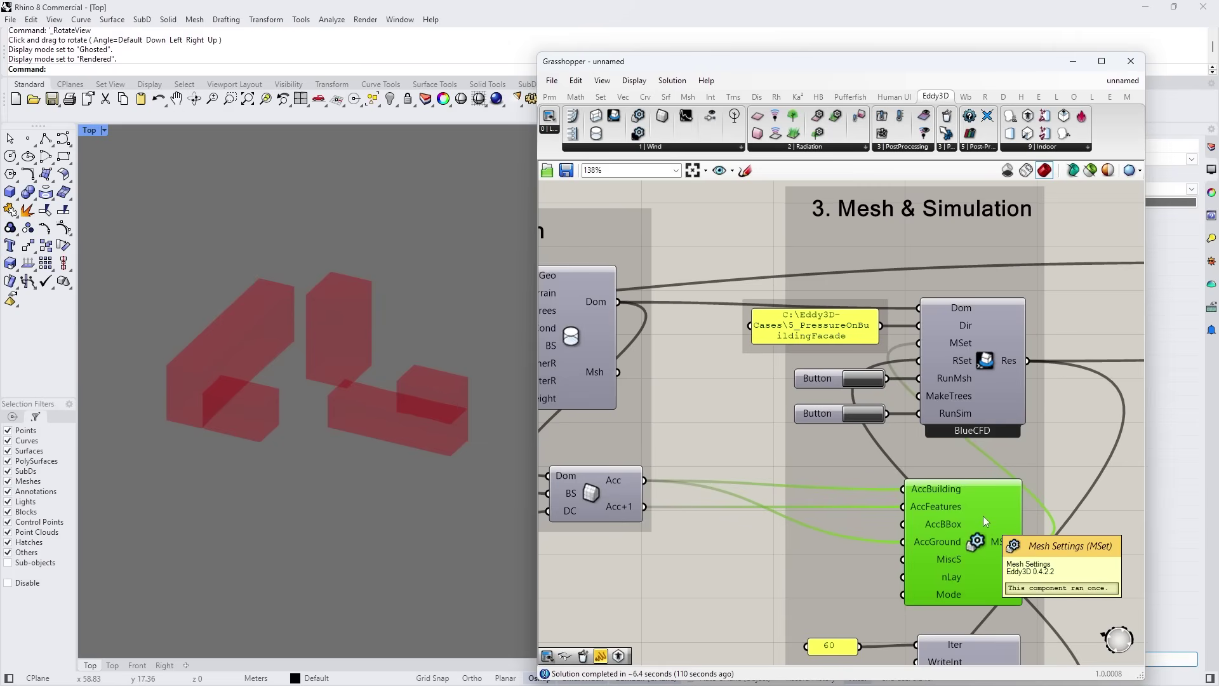
pyautogui.scroll(-2, 969, 551)
pyautogui.scroll(-1, 958, 444)
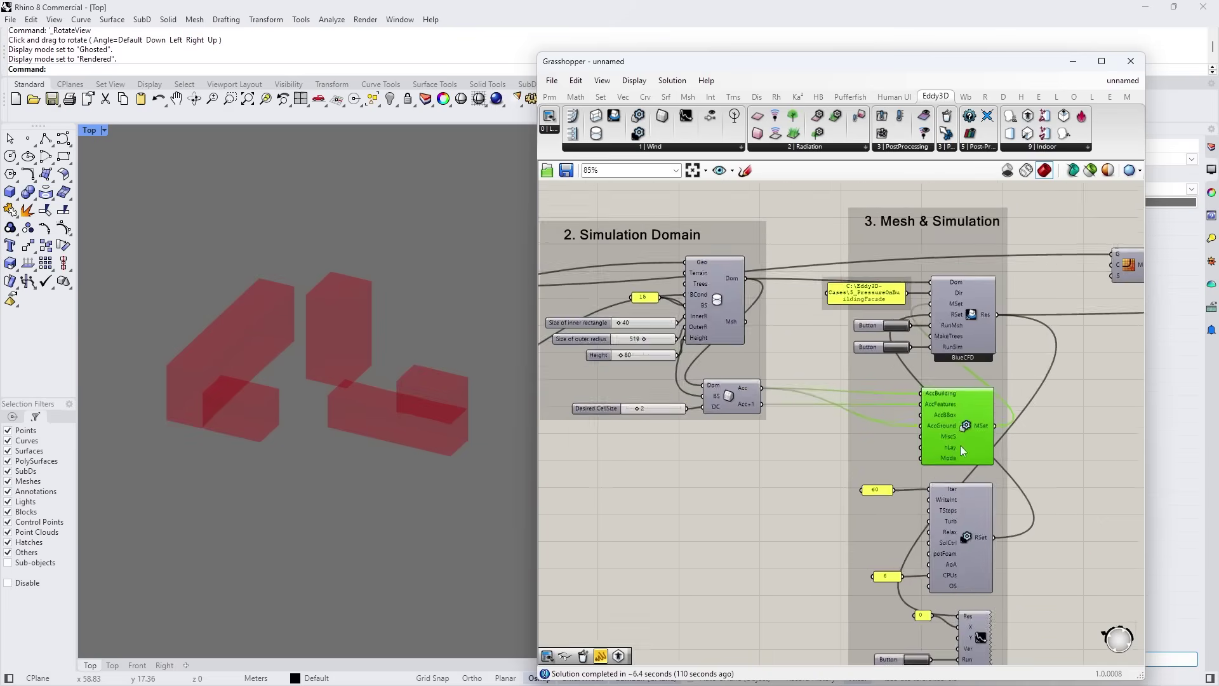
pyautogui.scroll(-1, 969, 568)
pyautogui.scroll(4, 1099, 423)
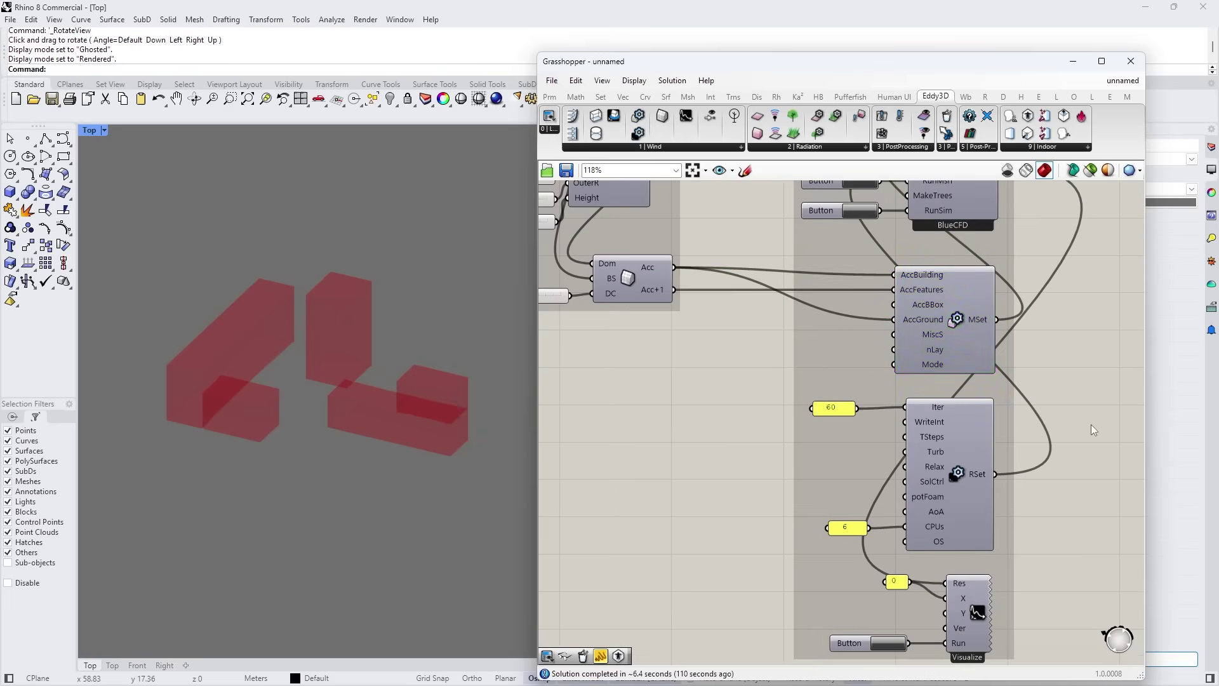
# Examine the overall workflow layout around the Simulation Domain, Mesh & Simulation and probing groups.
pyautogui.scroll(-4, 973, 588)
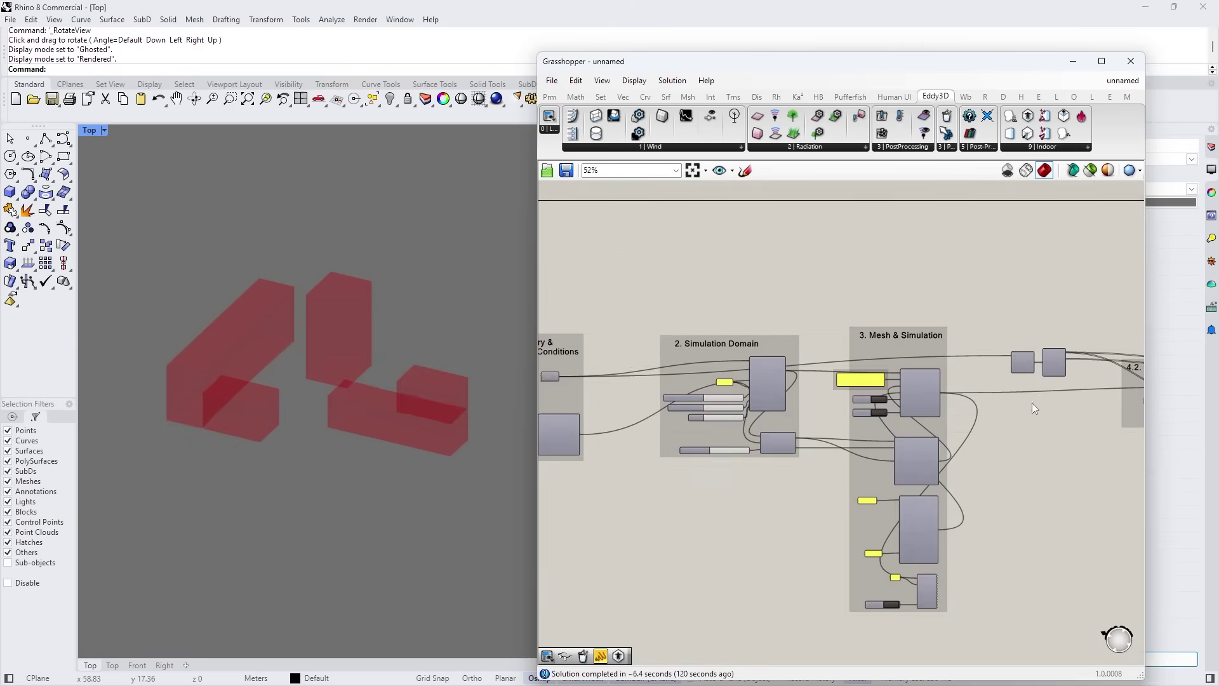
pyautogui.scroll(-2, 992, 410)
pyautogui.moveTo(781, 346); pyautogui.dragTo(1127, 529)
pyautogui.moveTo(847, 321); pyautogui.dragTo(1049, 499)
pyautogui.moveTo(1045, 396); pyautogui.dragTo(1028, 396)
pyautogui.click(937, 346)
pyautogui.scroll(-1, 782, 436)
pyautogui.scroll(5, 705, 421)
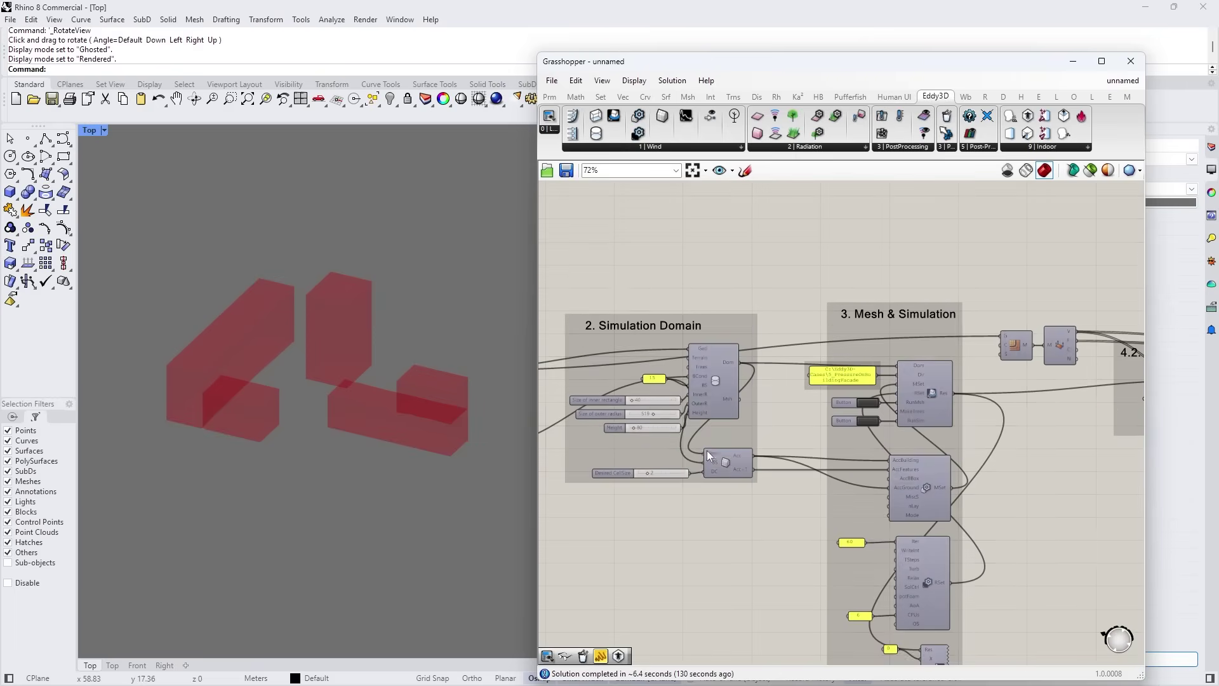
# Move the case directory panel away from the simulation component's inputs and start the meshing run.
pyautogui.scroll(5, 818, 441)
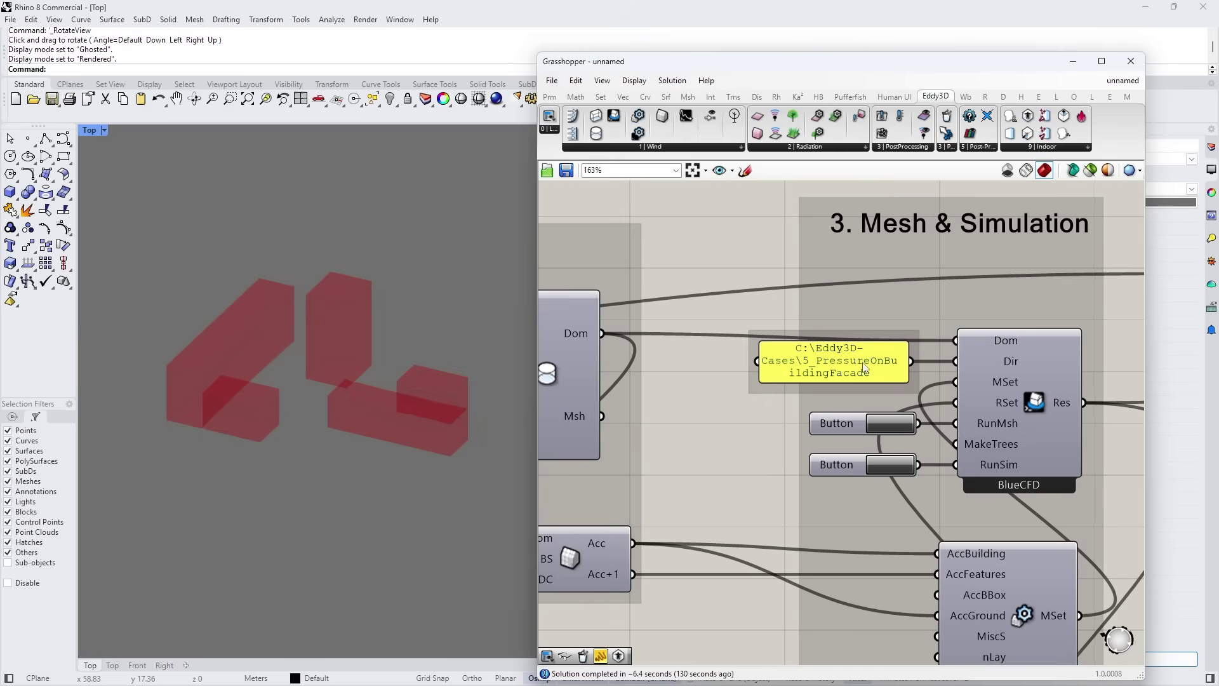
pyautogui.moveTo(864, 368); pyautogui.dragTo(836, 373)
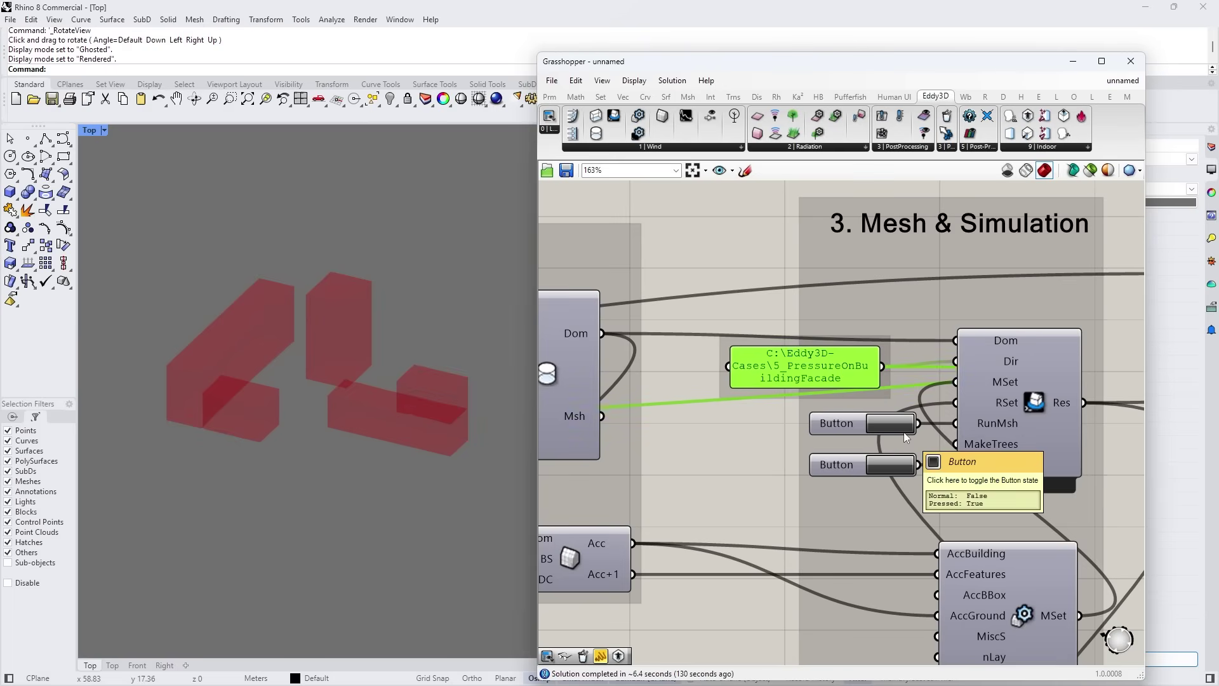
pyautogui.click(872, 432)
pyautogui.scroll(-2, 880, 424)
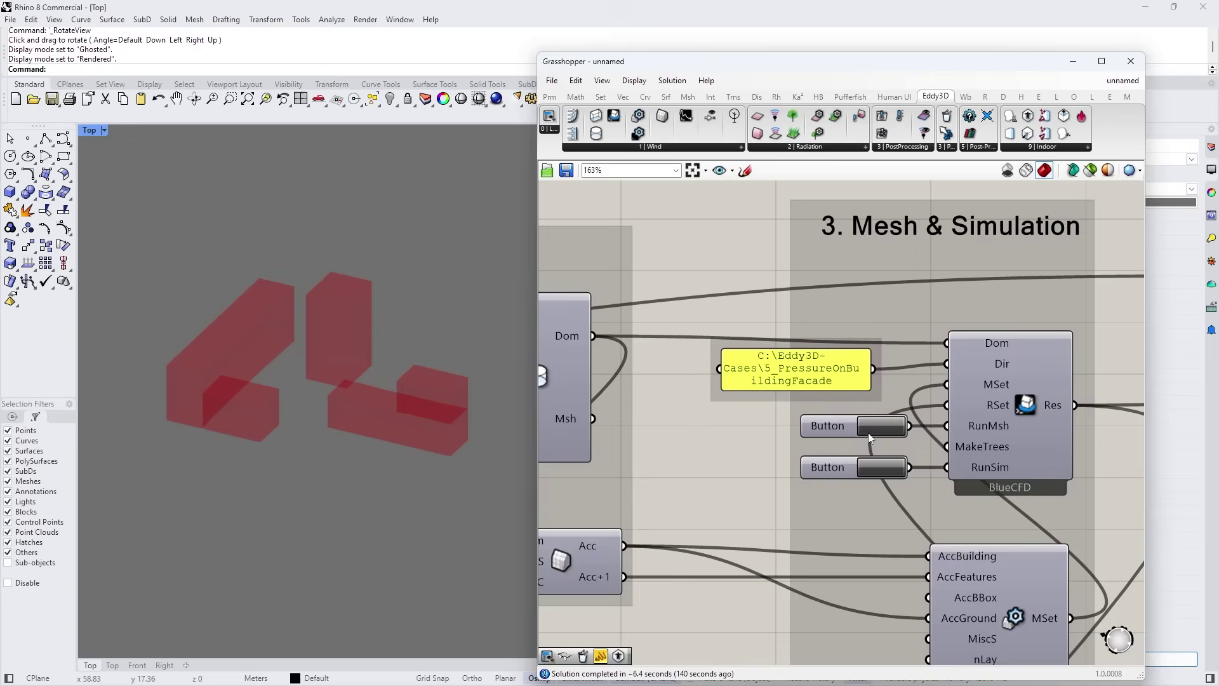
# Run the wind simulation in the Mesh & Simulation group and monitor the solver output.
pyautogui.scroll(3, 868, 433)
pyautogui.scroll(-3, 833, 380)
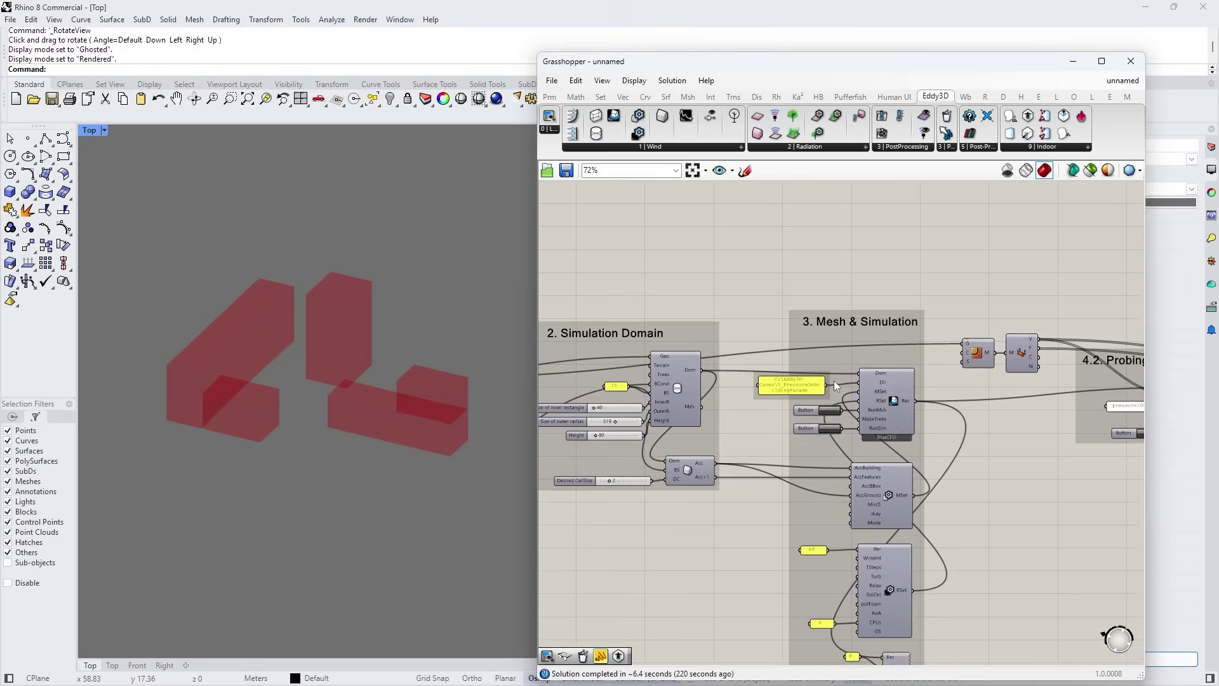
pyautogui.scroll(2, 837, 426)
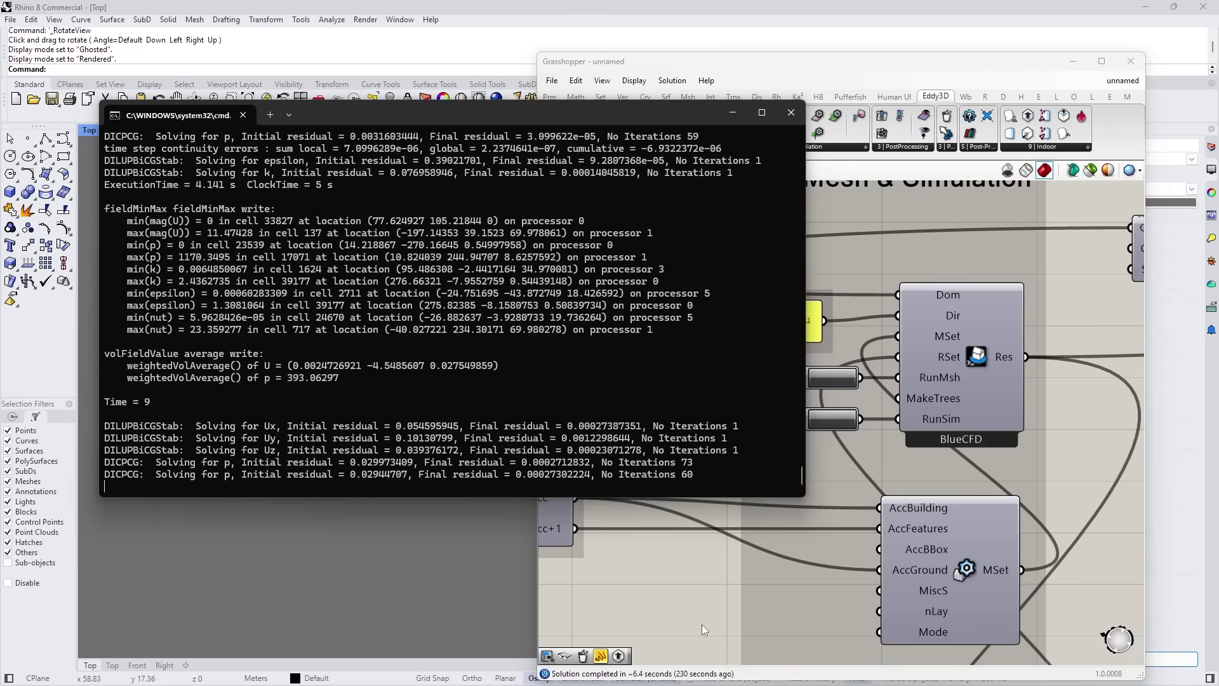
pyautogui.moveTo(683, 680)
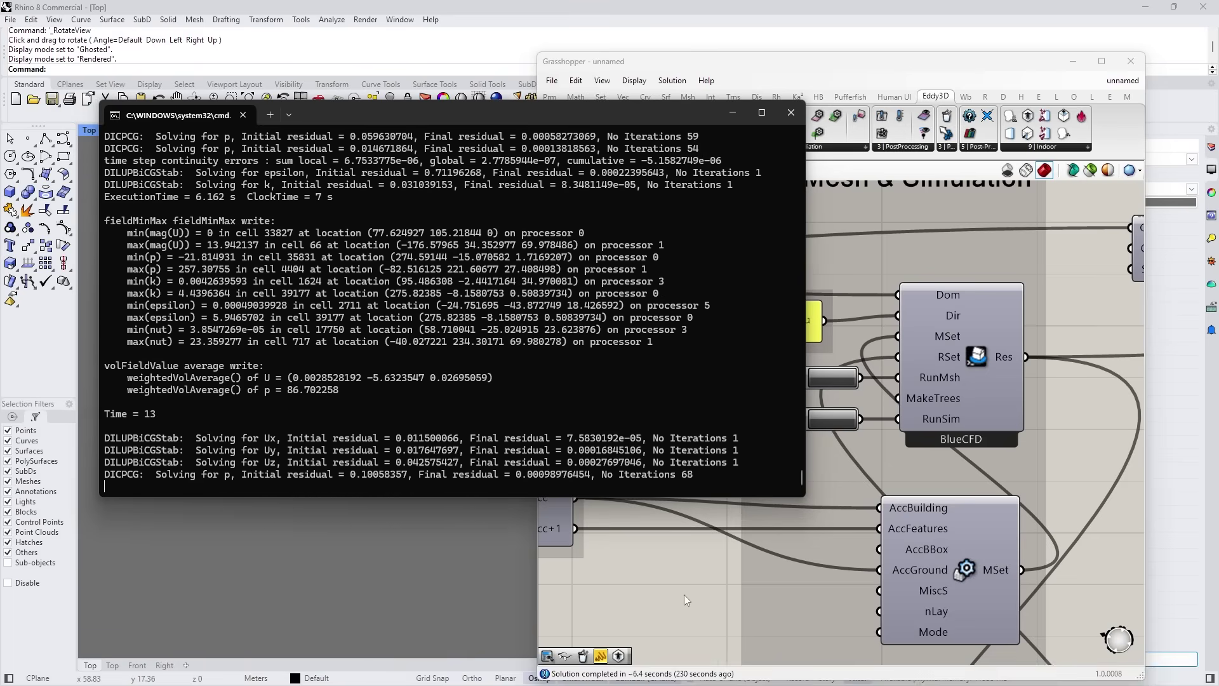
# Plot the simulation residuals with the Visualize component at the end of the Mesh & Simulation group.
pyautogui.click(695, 571)
pyautogui.scroll(-3, 710, 455)
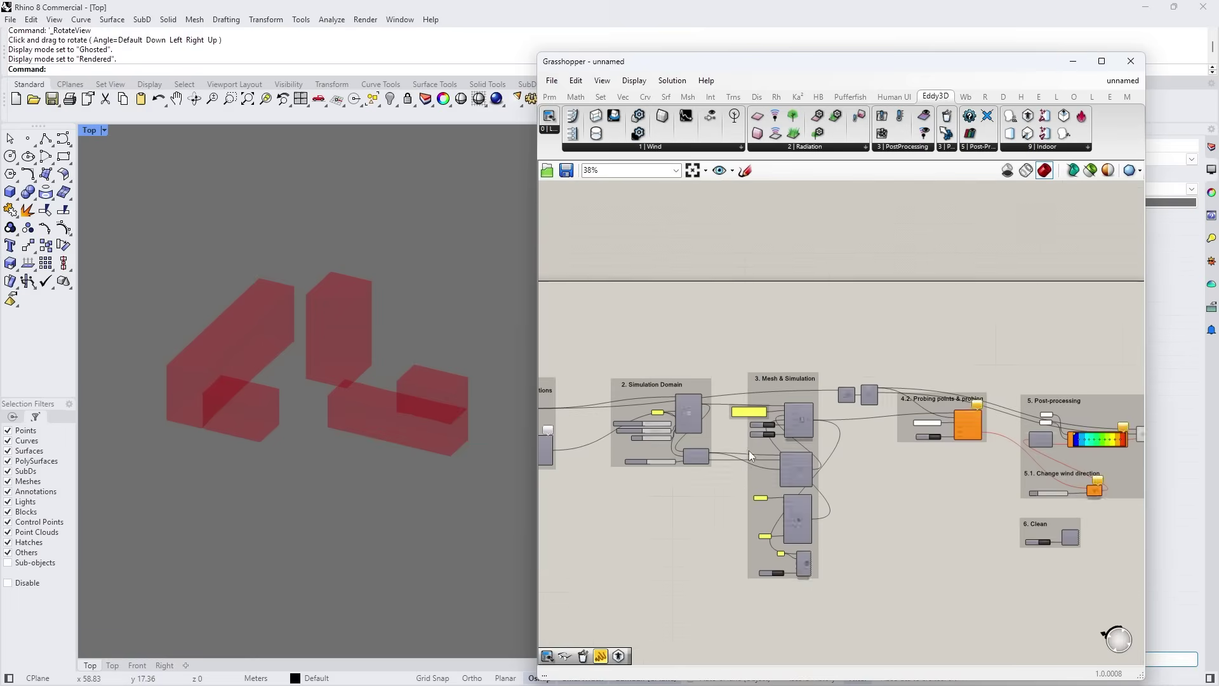
pyautogui.scroll(2, 773, 581)
pyautogui.click(792, 550)
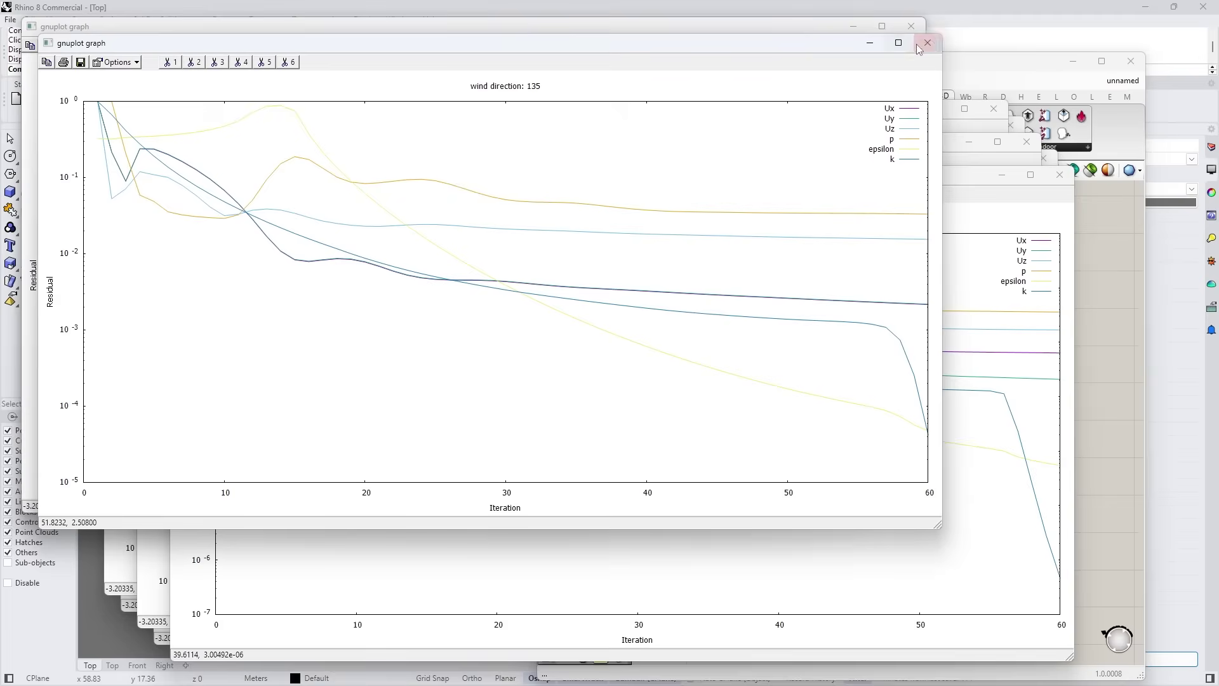
# Go through the residual graphs for the different wind directions and close them all.
pyautogui.click(913, 30)
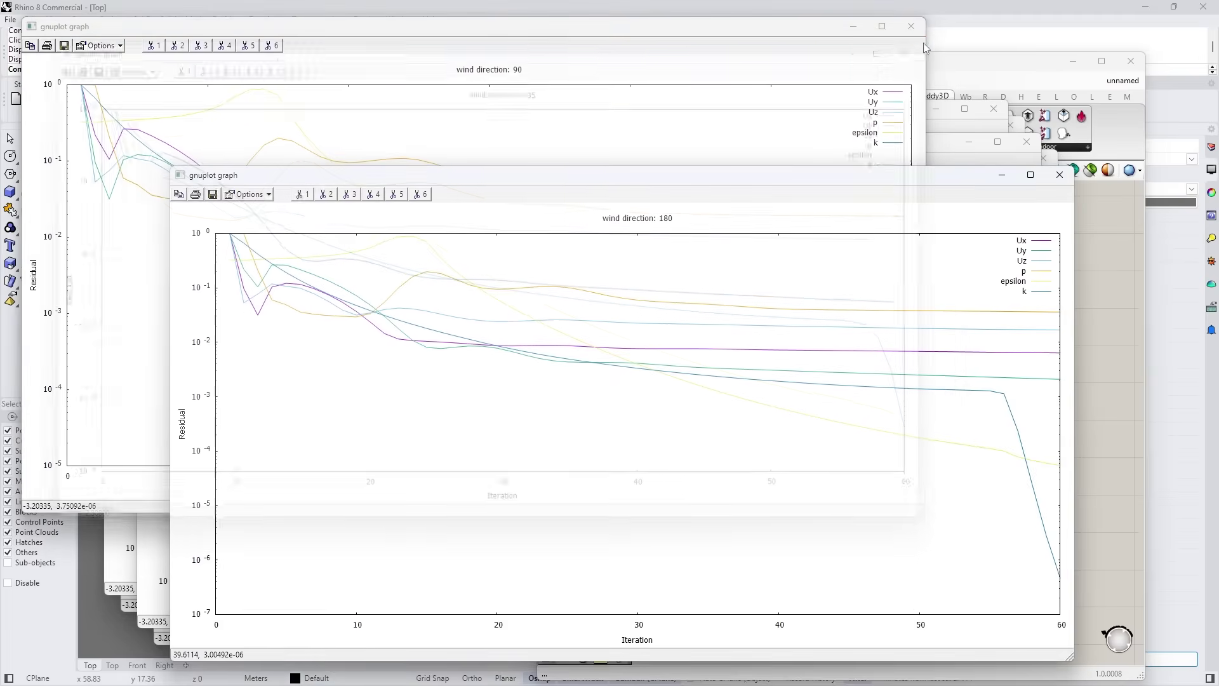
pyautogui.click(914, 30)
pyautogui.click(1059, 174)
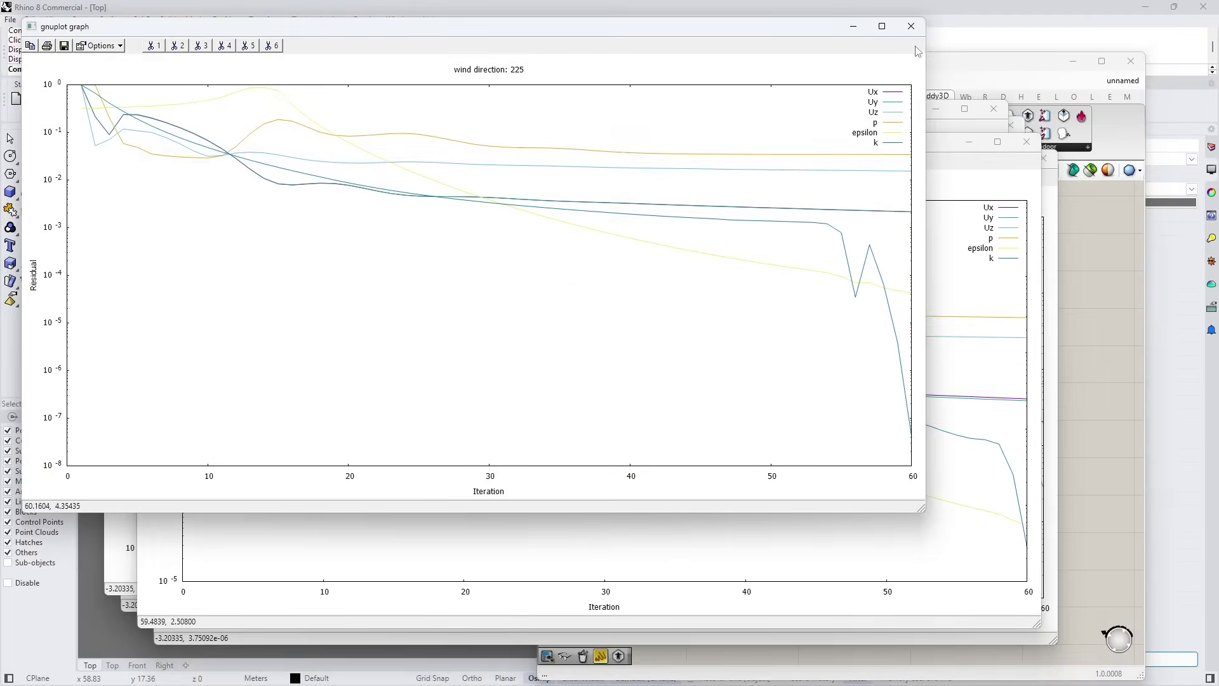
pyautogui.click(912, 31)
pyautogui.click(1027, 141)
pyautogui.click(1043, 158)
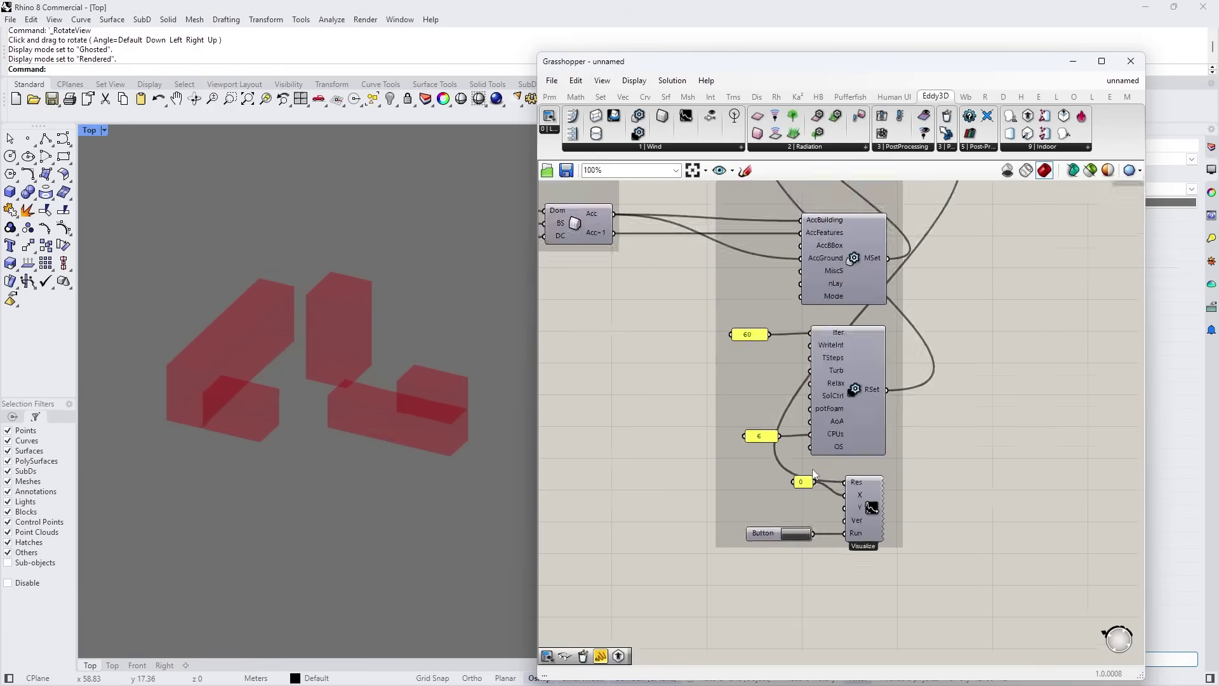
# Run the pressure100 probing in the Probing points & probing group and orbit the coloured buildings.
pyautogui.scroll(3, 918, 364)
pyautogui.scroll(3, 886, 375)
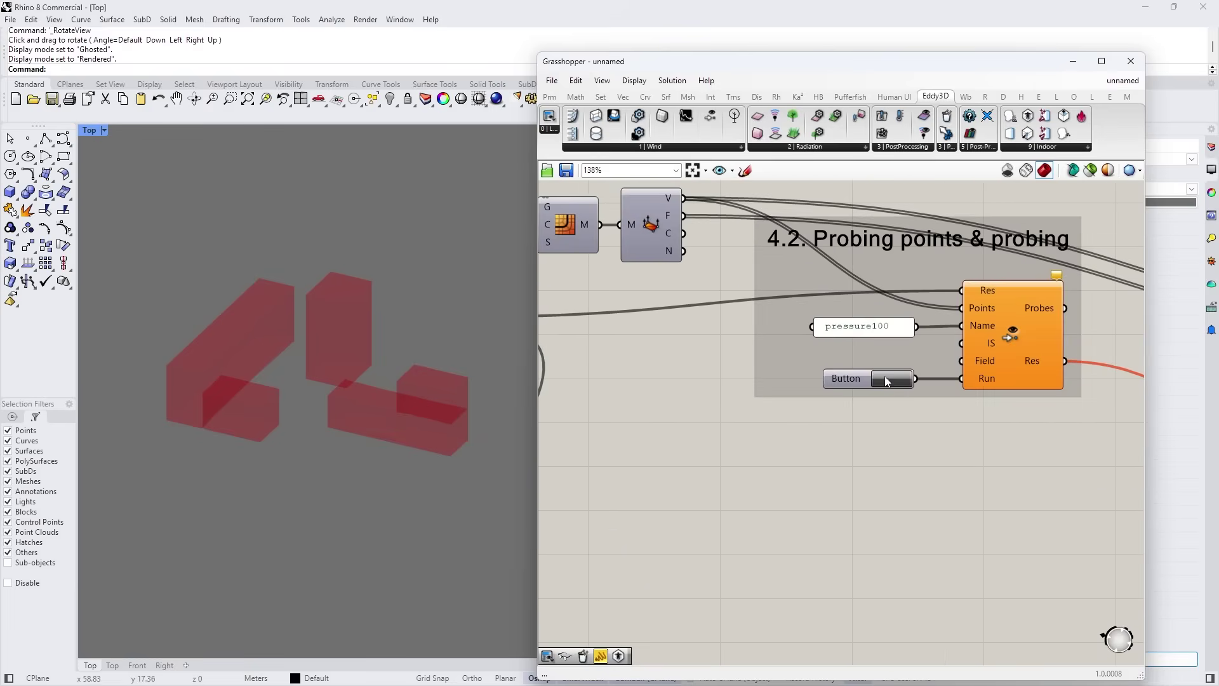
pyautogui.click(882, 377)
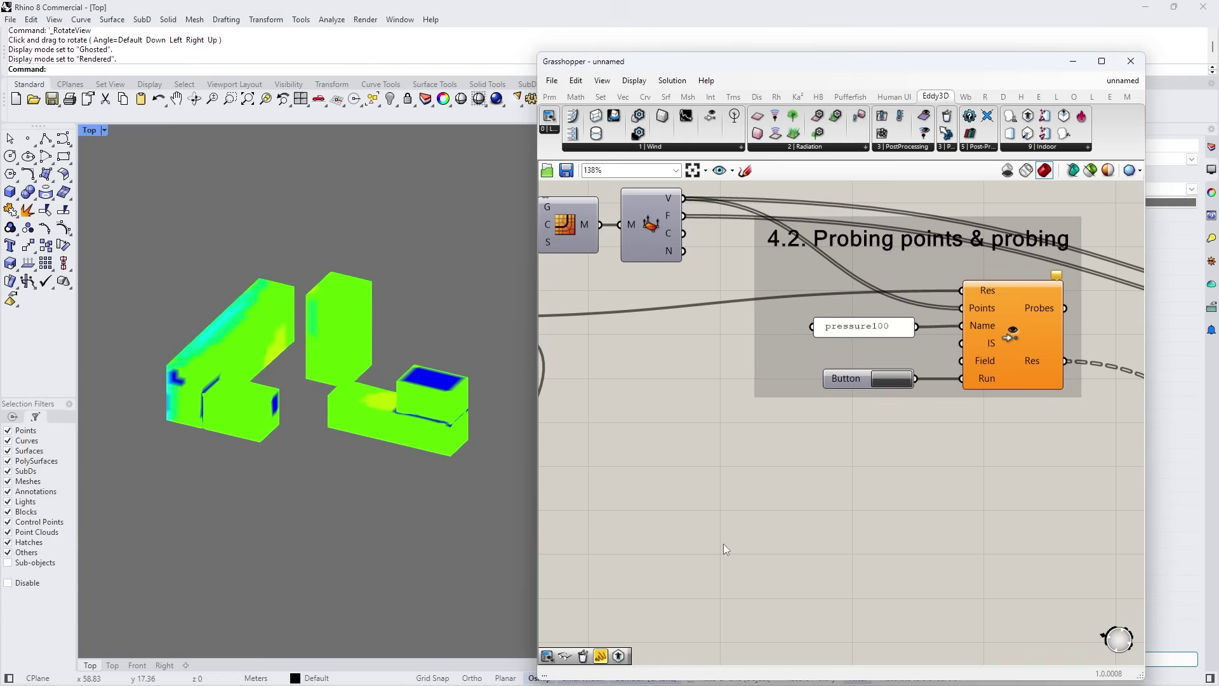
pyautogui.moveTo(382, 369); pyautogui.dragTo(336, 390, button='right')
# Read the warning message attached to the Probing component.
pyautogui.scroll(-3, 639, 466)
pyautogui.scroll(6, 974, 313)
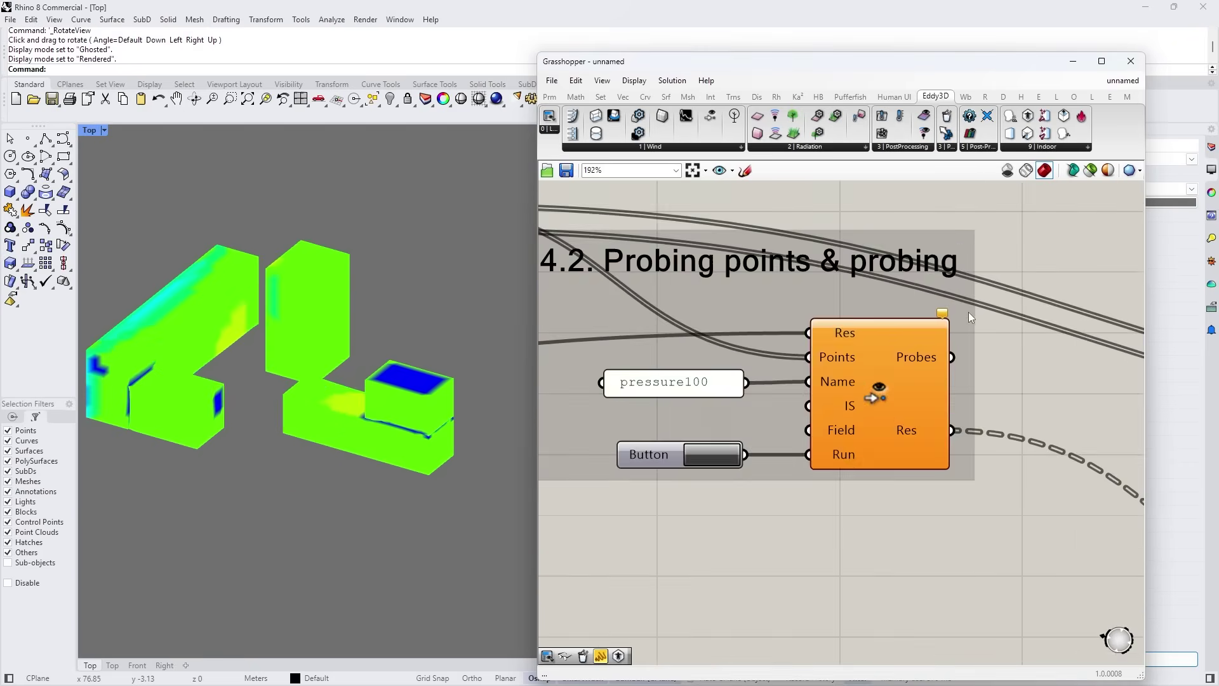
pyautogui.moveTo(915, 322)
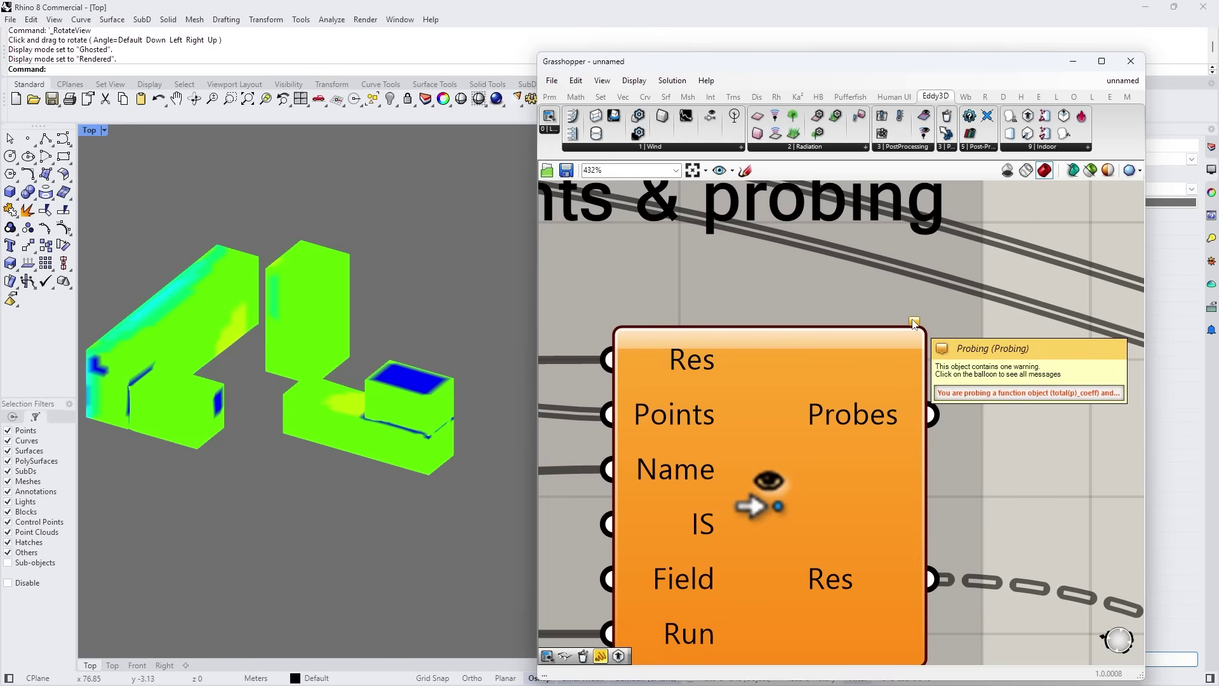
pyautogui.click(914, 322)
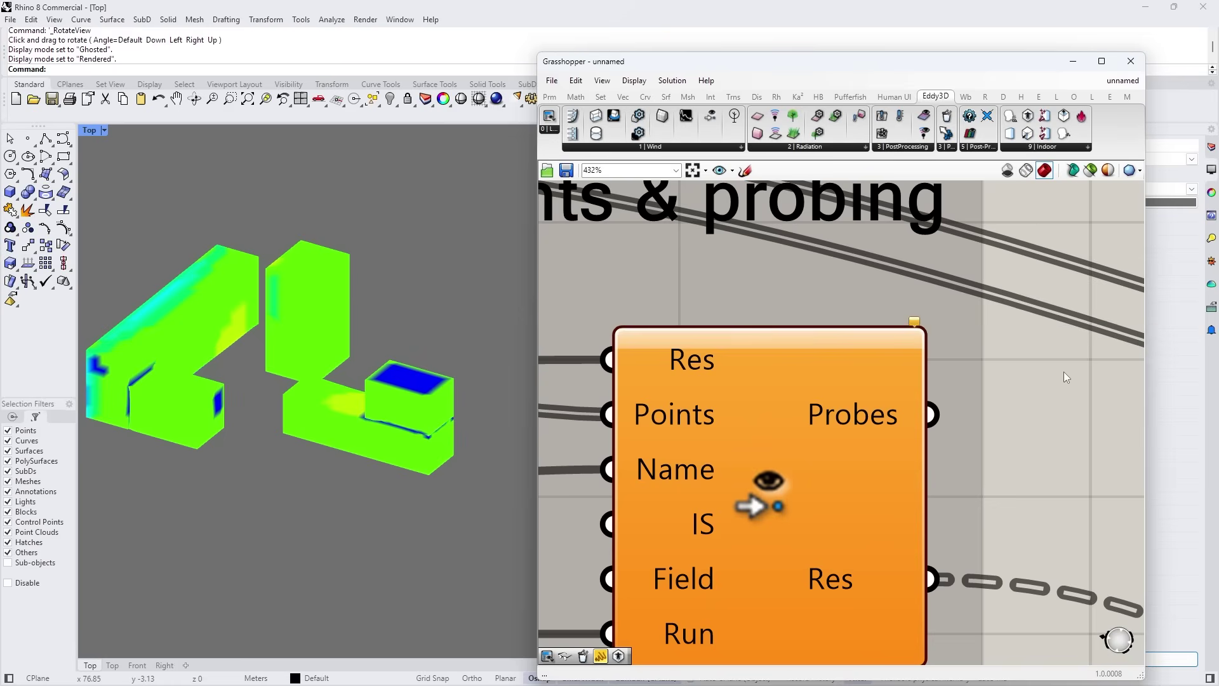
# Edit the iteration count feeding the run settings in the Mesh & Simulation group.
pyautogui.scroll(-6, 1035, 374)
pyautogui.scroll(3, 754, 510)
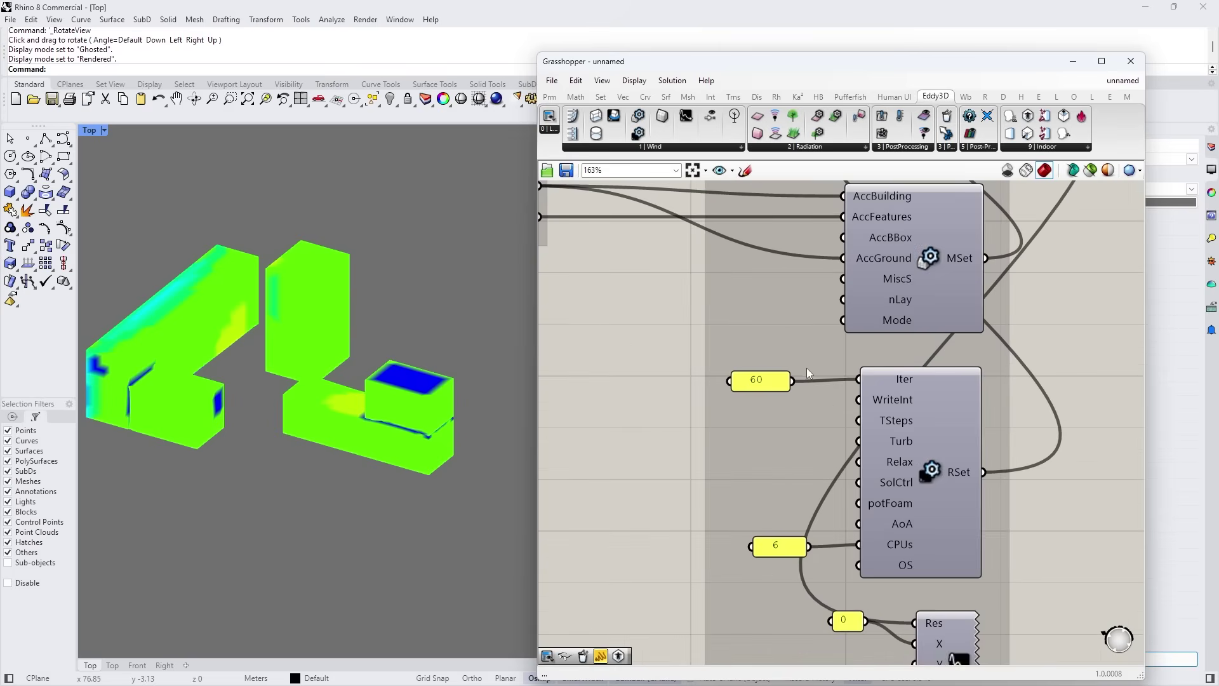
pyautogui.doubleClick(758, 375)
pyautogui.click(746, 402)
pyautogui.click(805, 498)
pyautogui.scroll(-3, 774, 441)
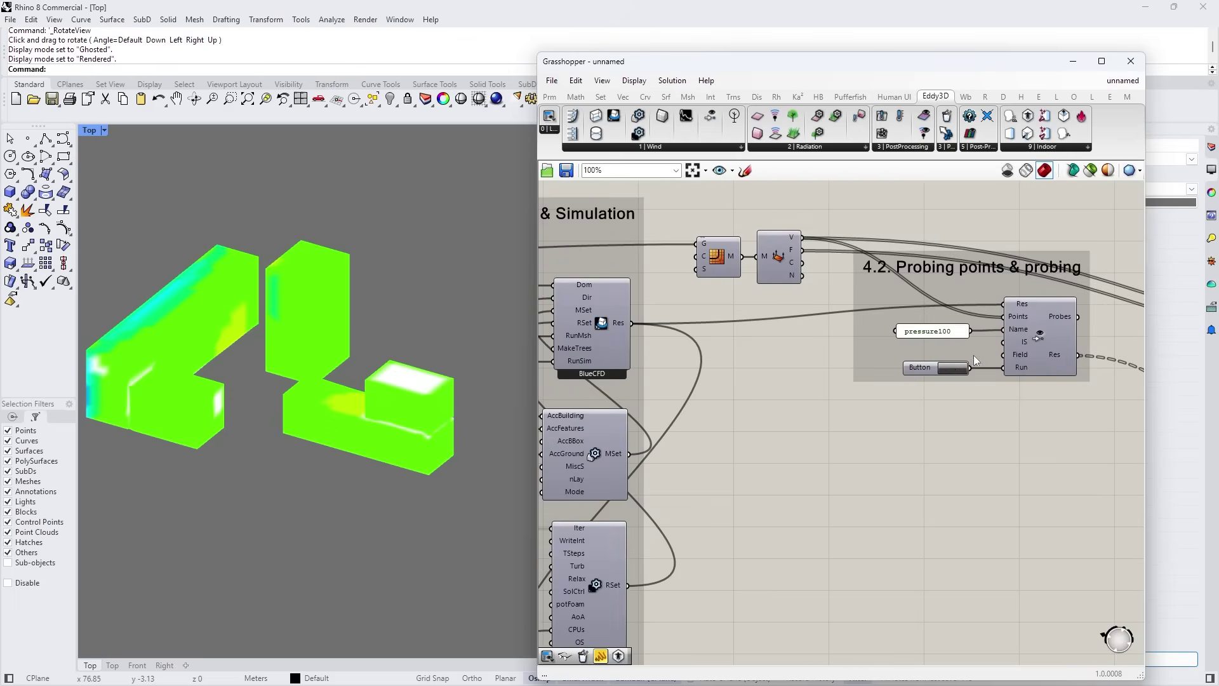
# Set the Path slider in the Change wind direction group to 3 and view the facade pressures from several angles.
pyautogui.scroll(1, 853, 407)
pyautogui.scroll(-1, 853, 412)
pyautogui.scroll(2, 656, 382)
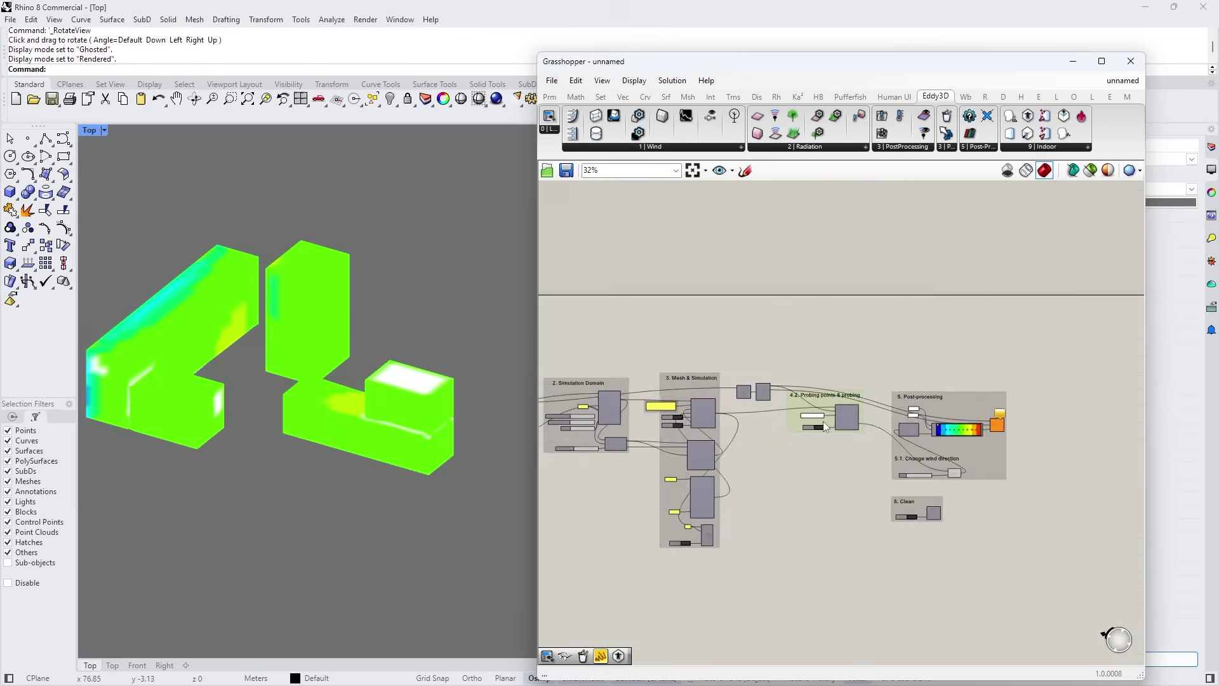
pyautogui.scroll(3, 824, 425)
pyautogui.scroll(-1, 809, 365)
pyautogui.scroll(3, 848, 453)
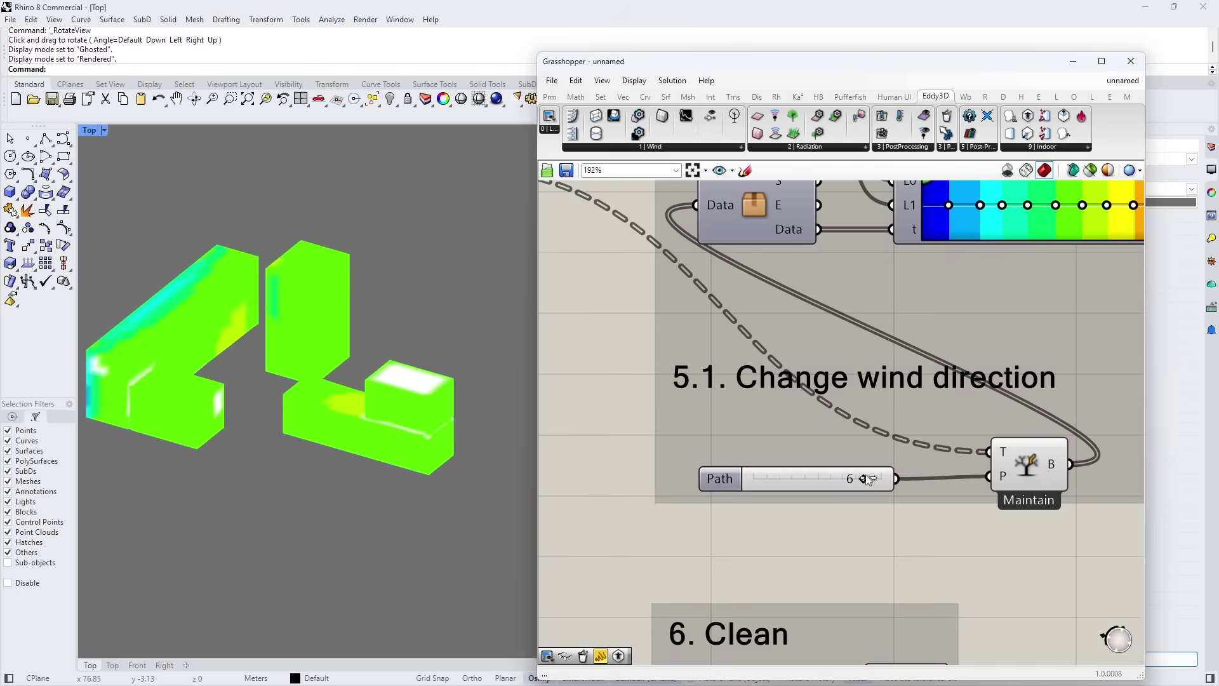
pyautogui.moveTo(408, 396)
pyautogui.mouseDown(button='right')
pyautogui.moveTo(453, 401)
pyautogui.moveTo(453, 433)
pyautogui.moveTo(531, 420)
pyautogui.moveTo(409, 419)
pyautogui.mouseUp(button='right')
pyautogui.moveTo(864, 478); pyautogui.dragTo(809, 477)
pyautogui.moveTo(335, 417); pyautogui.dragTo(343, 357, button='right')
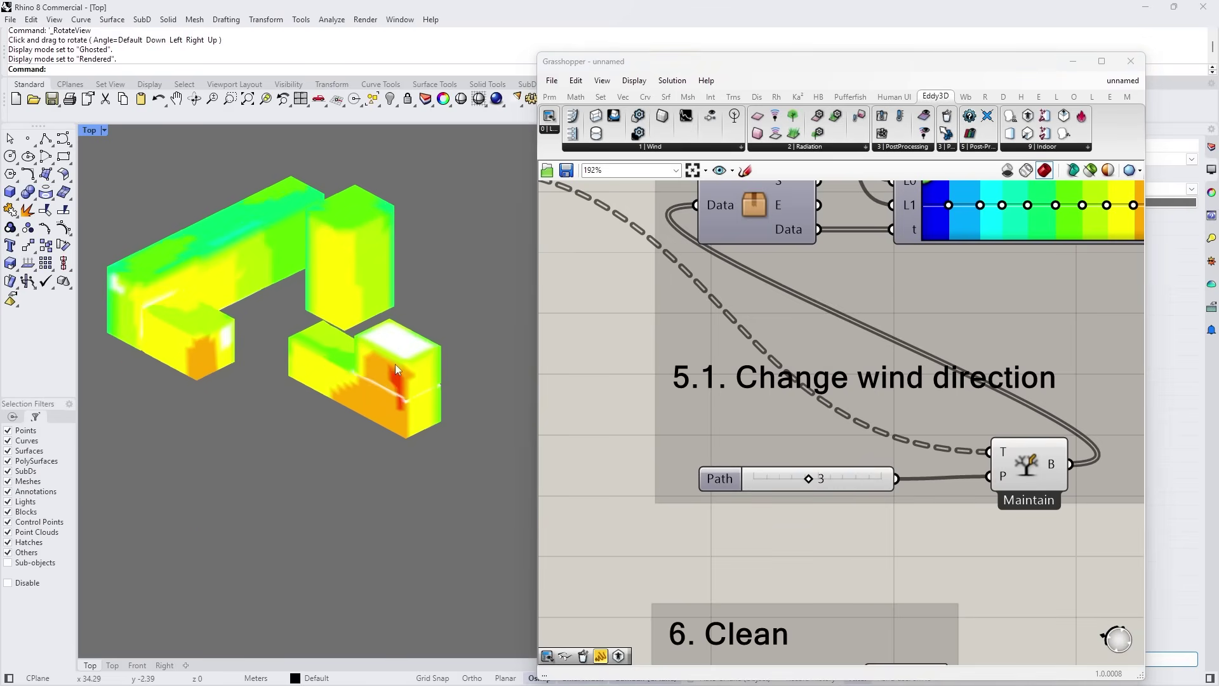
pyautogui.moveTo(483, 422); pyautogui.dragTo(407, 445, button='right')
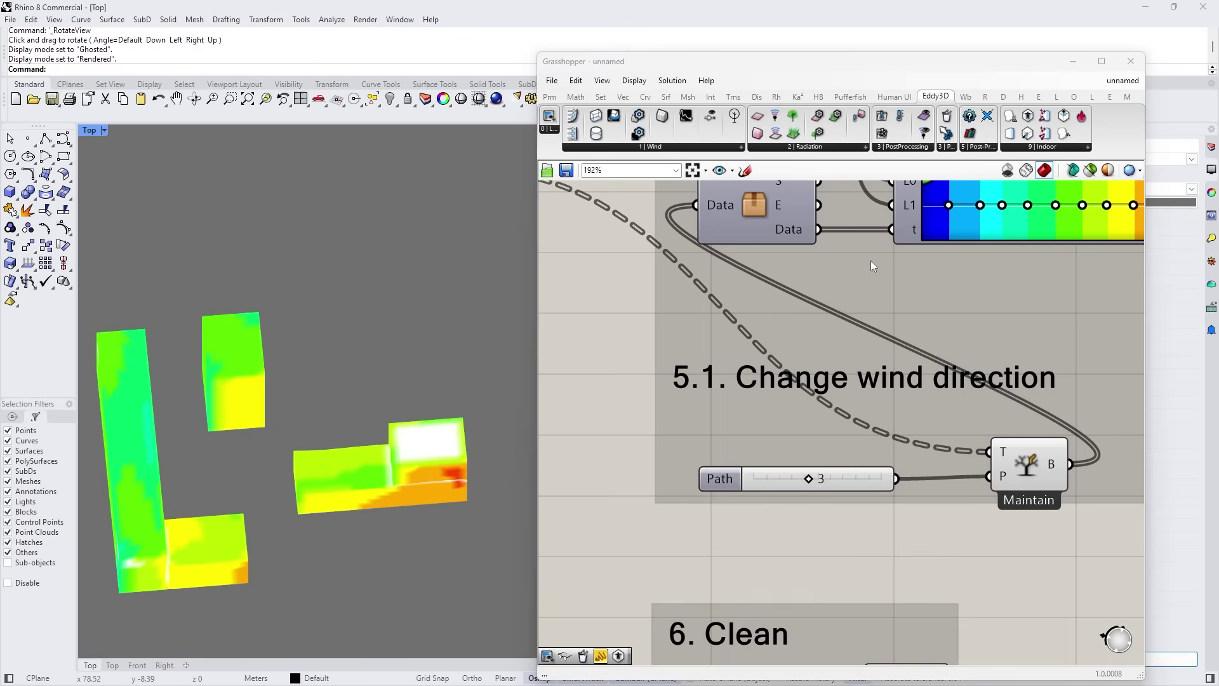
# Set the wind direction Path slider to 5 and review the facade pressures and the workflow's groups.
pyautogui.moveTo(808, 478); pyautogui.dragTo(837, 510)
pyautogui.scroll(-6, 889, 496)
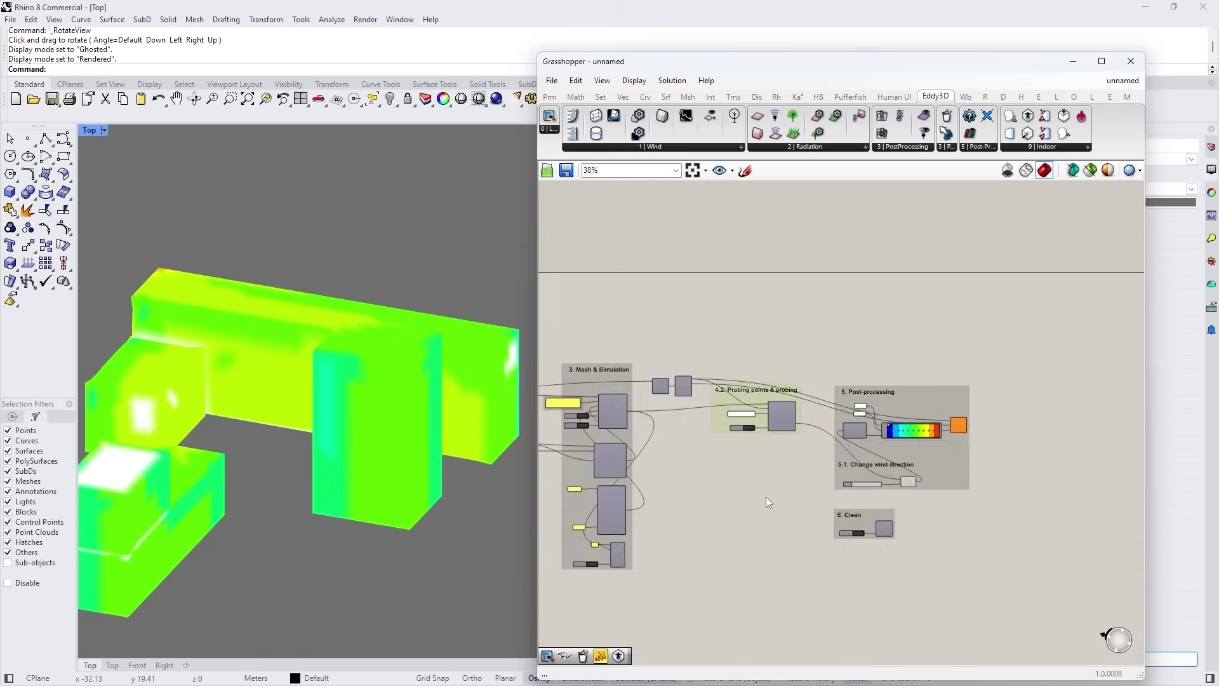
pyautogui.scroll(5, 678, 479)
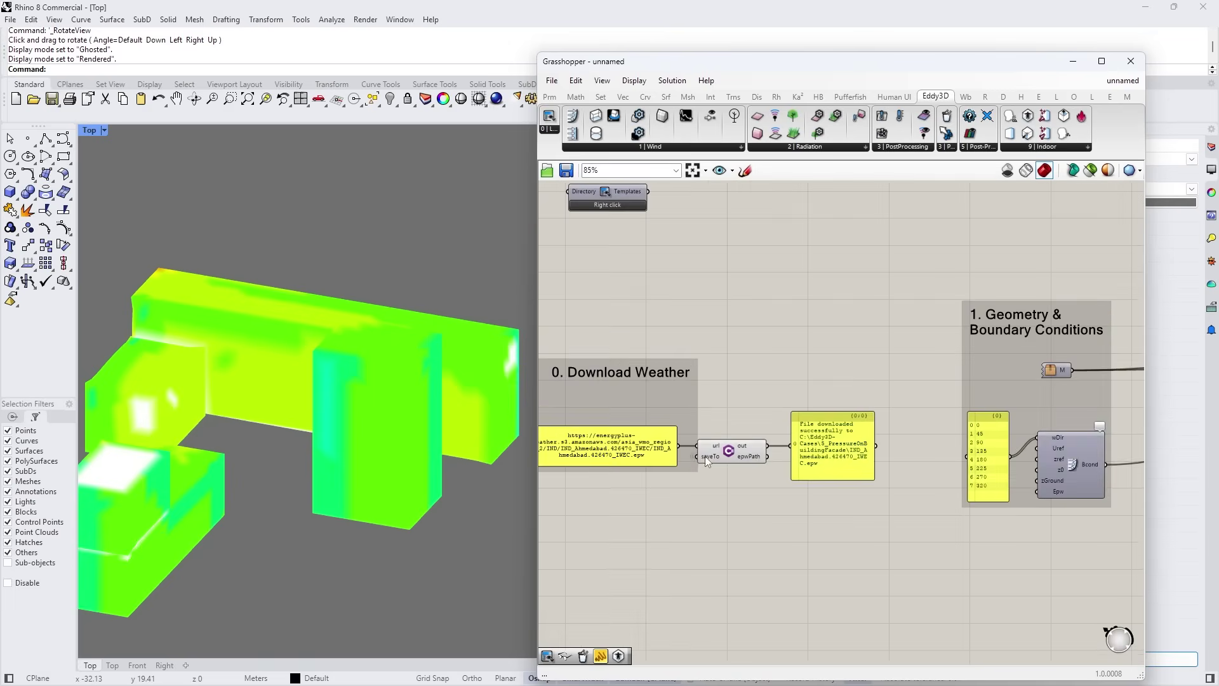
pyautogui.scroll(-5, 622, 439)
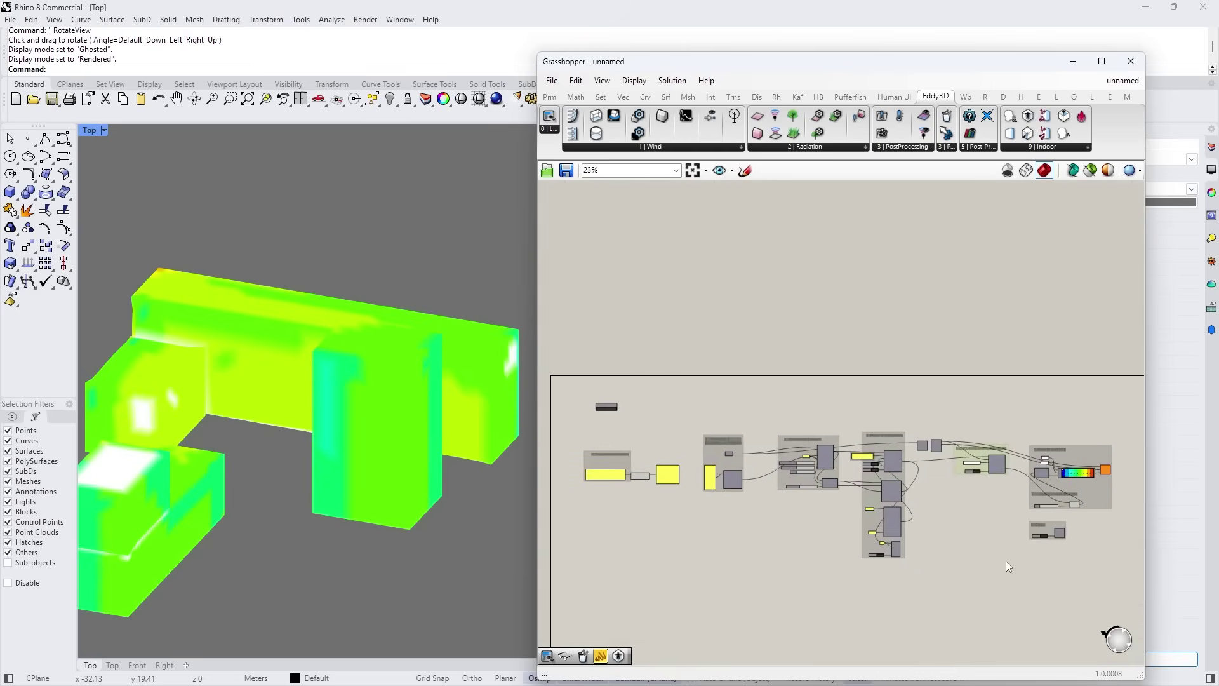
# Read the warning on the Construct Mesh component in the Post-processing group.
pyautogui.scroll(10, 1110, 469)
pyautogui.click(1098, 442)
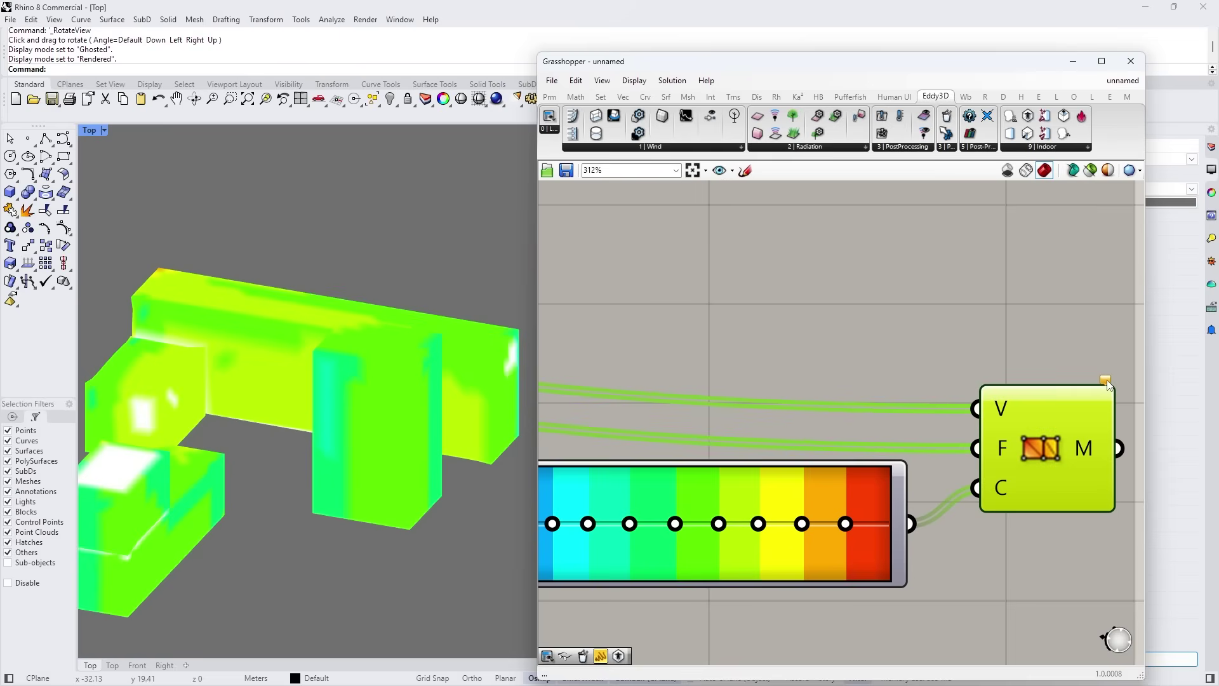
pyautogui.moveTo(1108, 386)
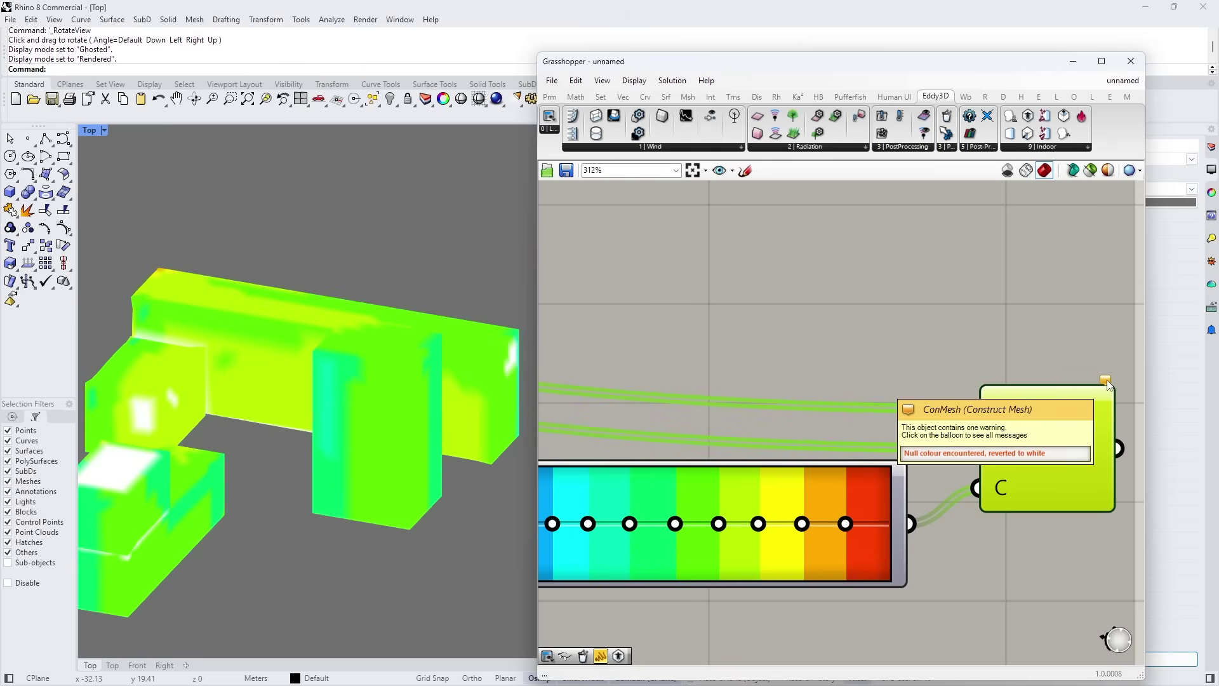
pyautogui.click(1124, 355)
pyautogui.scroll(-10, 1108, 386)
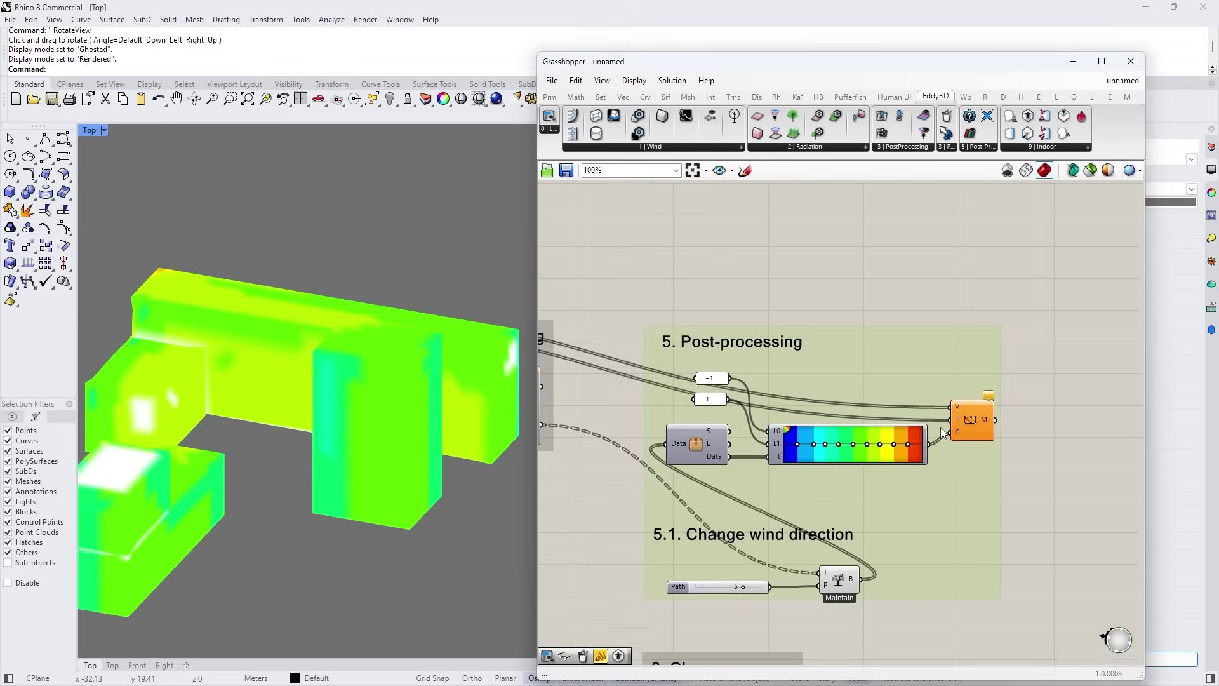
# Examine the Post-processing group's gradient bounds and data inputs against the coloured building facades.
pyautogui.scroll(5, 190, 445)
pyautogui.scroll(-5, 202, 446)
pyautogui.moveTo(215, 422); pyautogui.dragTo(315, 469, button='right')
pyautogui.scroll(5, 367, 489)
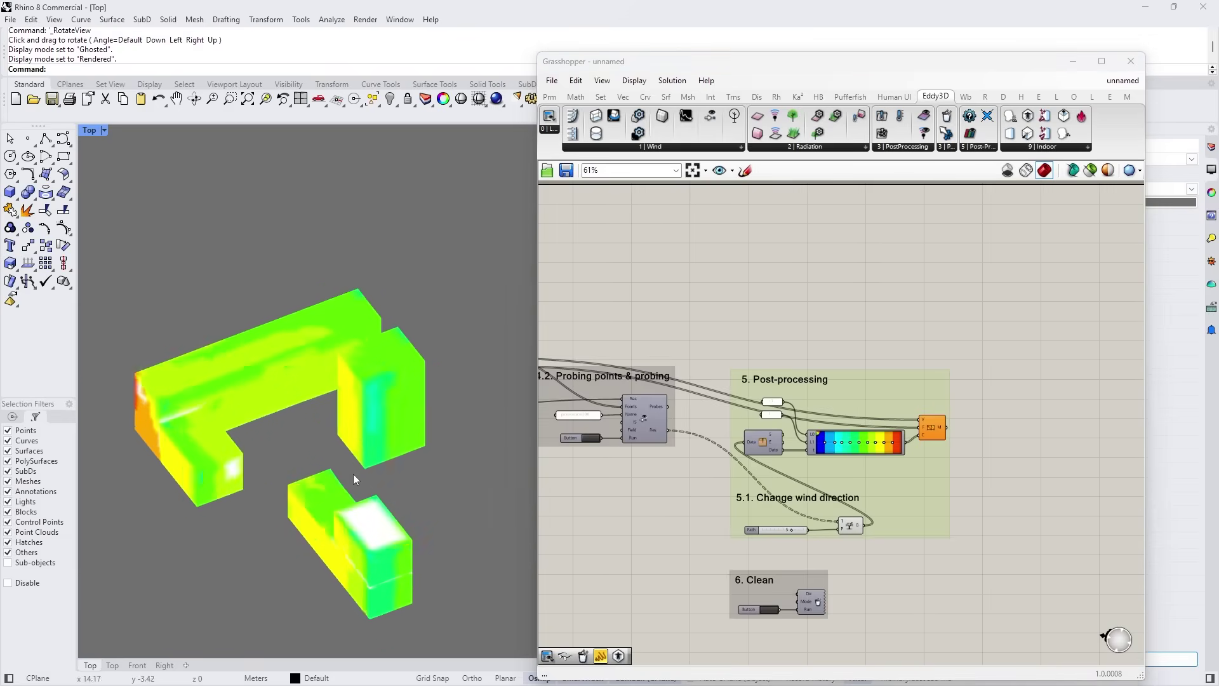
pyautogui.scroll(4, 881, 432)
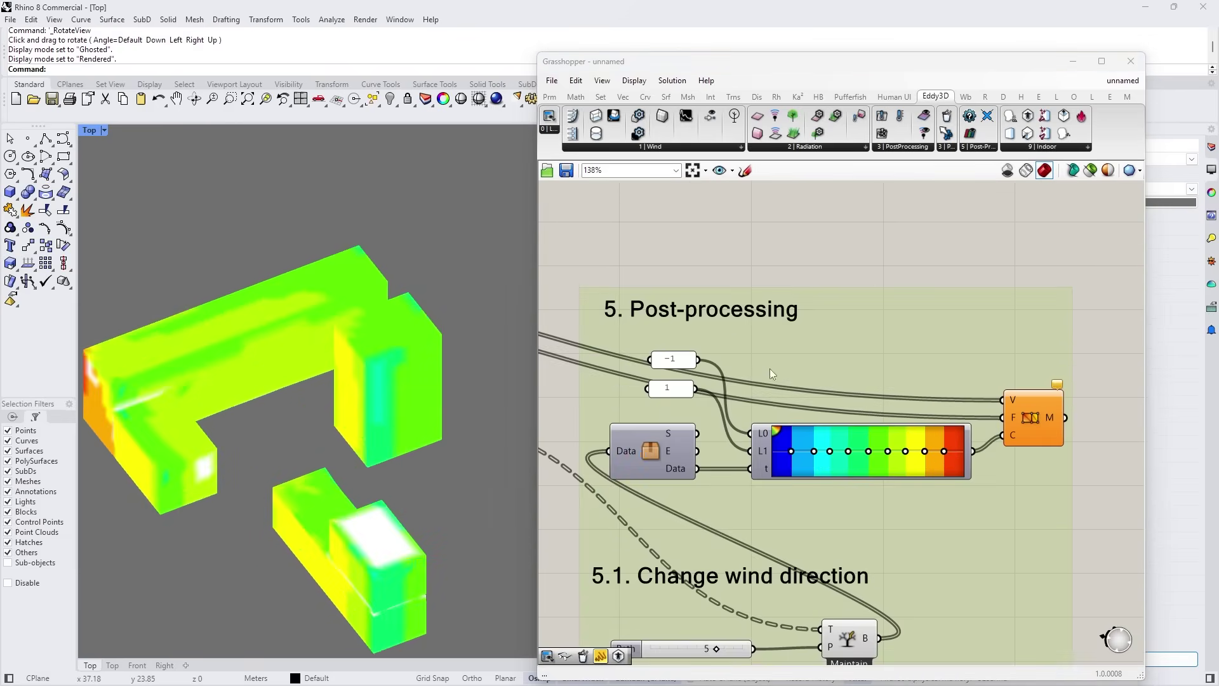
pyautogui.scroll(-2, 819, 439)
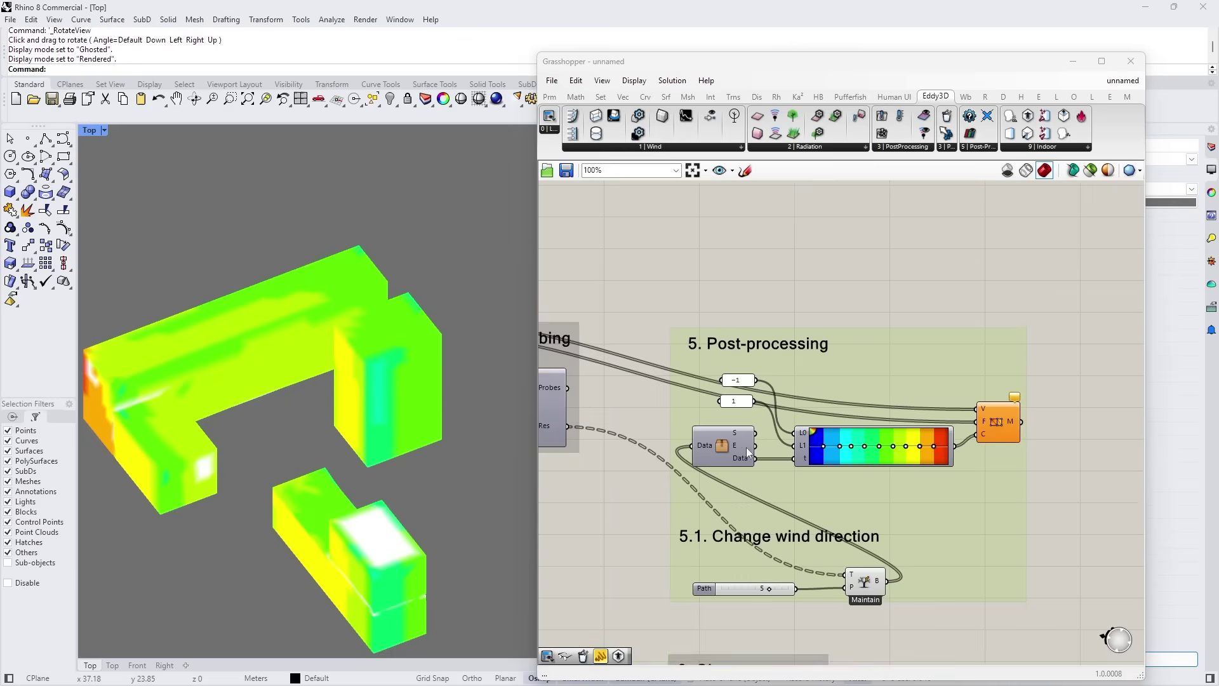
pyautogui.scroll(3, 778, 447)
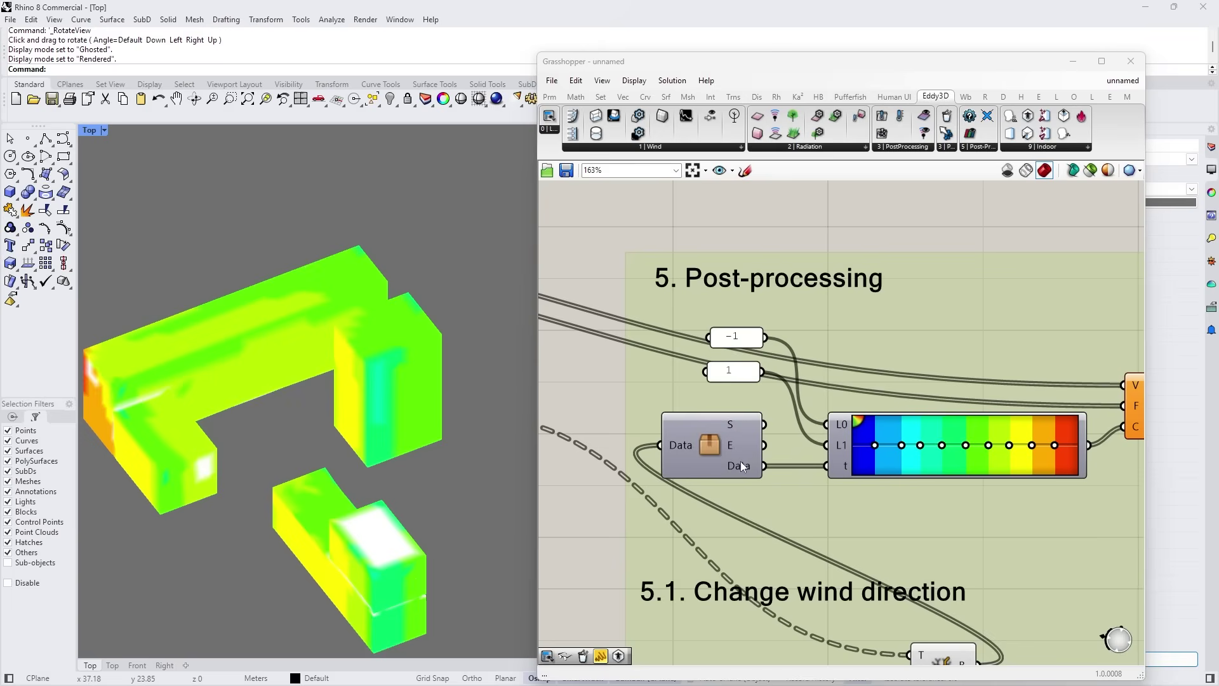
# Delete all the pressure template's groups and components from the canvas, keeping only the Templates component.
pyautogui.scroll(-6, 745, 442)
pyautogui.moveTo(547, 349); pyautogui.dragTo(1086, 498)
pyautogui.press('Delete')
pyautogui.scroll(6, 575, 346)
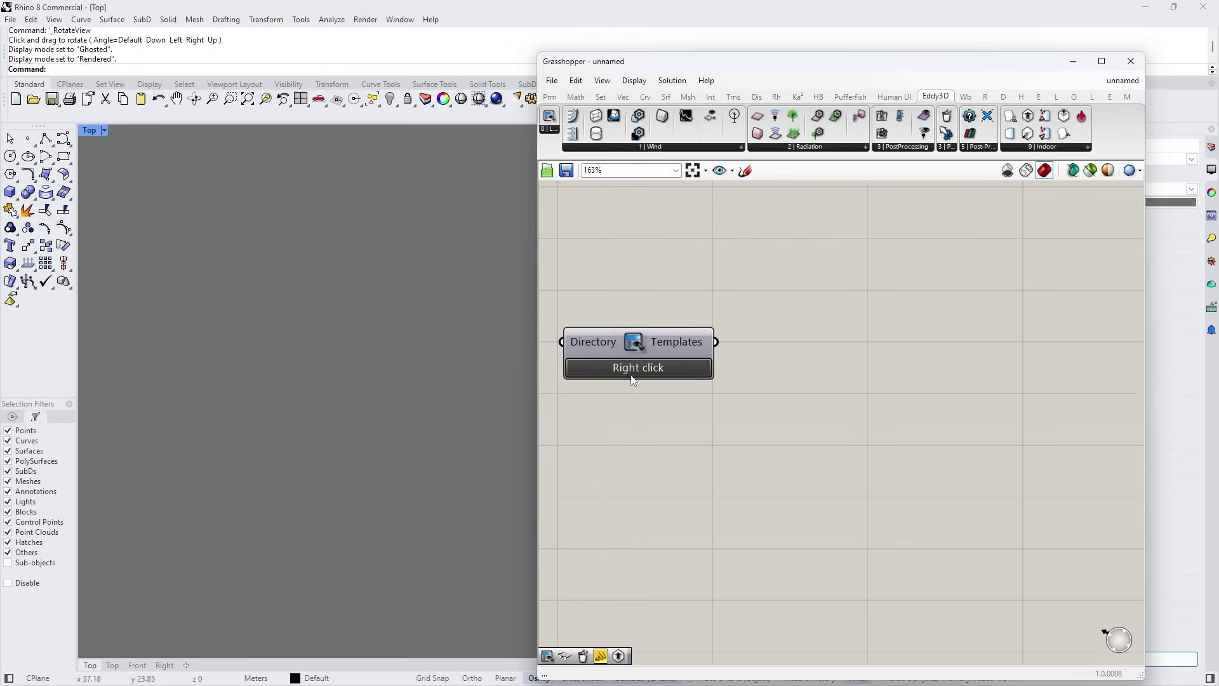
# Load the 7_IndoorCase template from the Templates component.
pyautogui.rightClick(631, 379)
pyautogui.moveTo(678, 381)
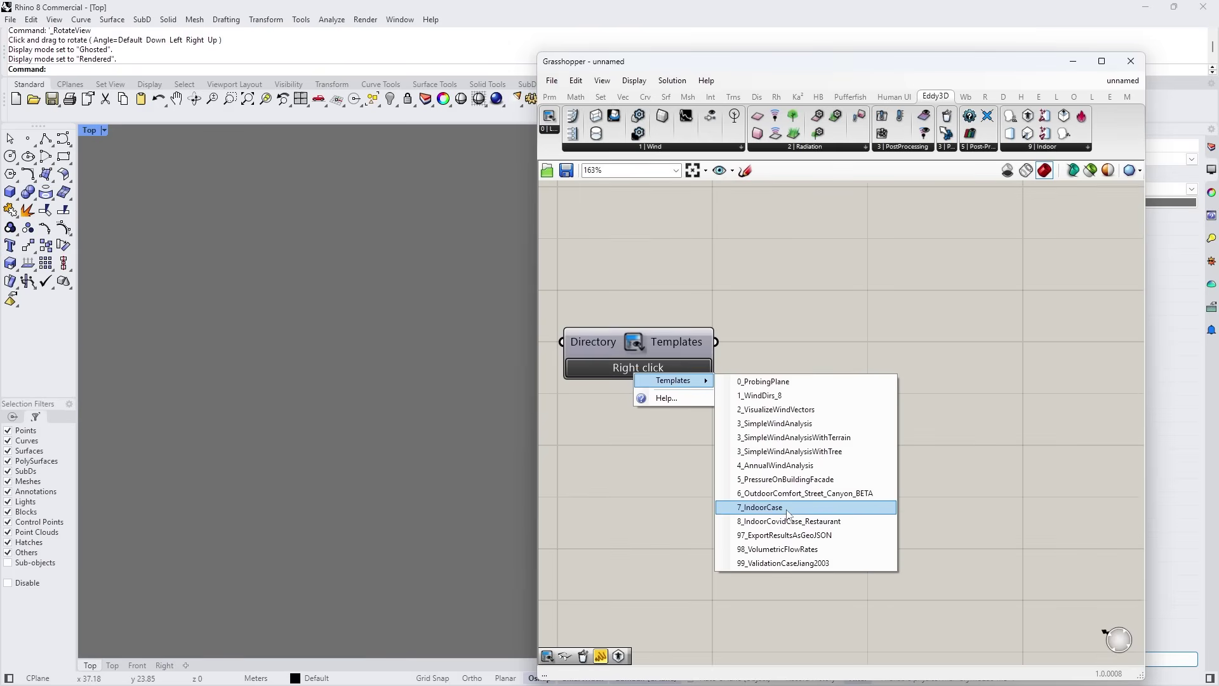
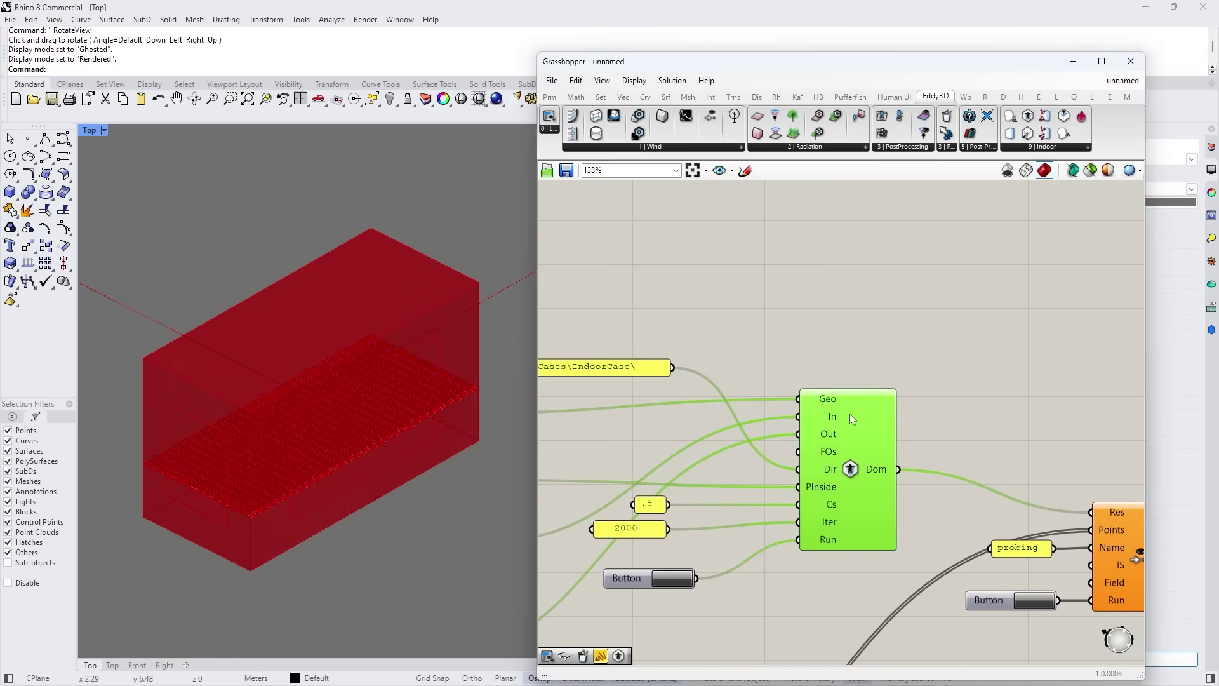
# Examine the indoor domain component and the probing component with its name and Run inputs.
pyautogui.moveTo(769, 314); pyautogui.dragTo(1103, 564)
pyautogui.click(1018, 303)
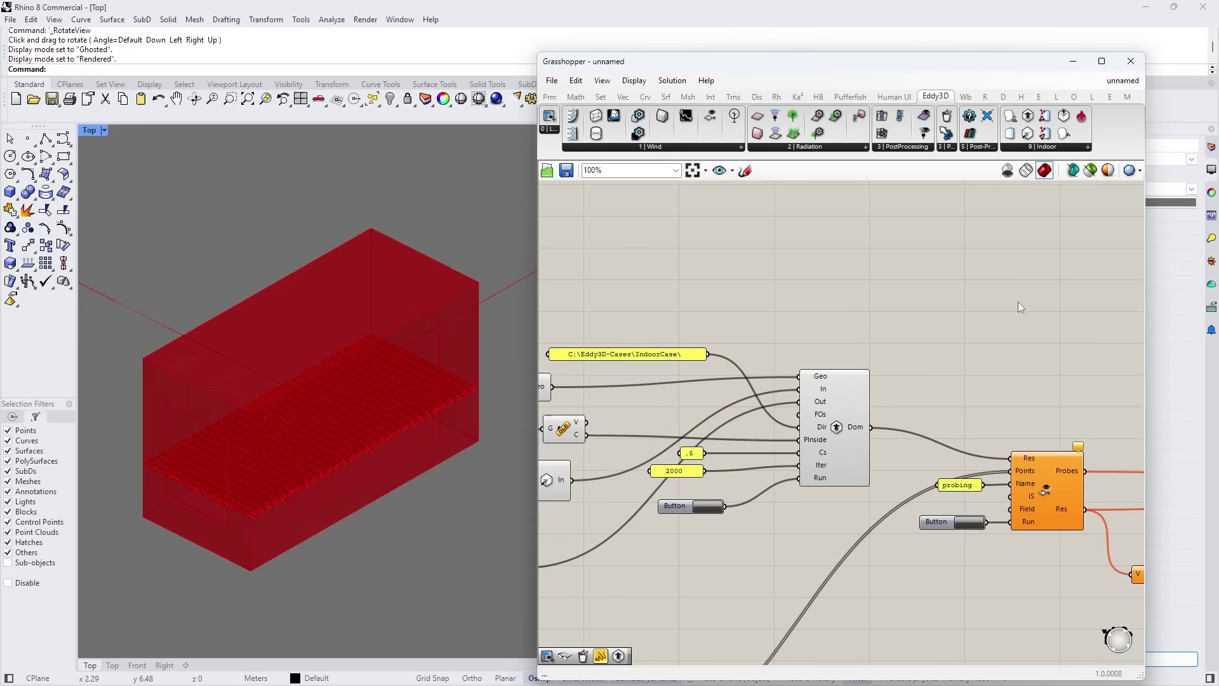
pyautogui.moveTo(795, 366); pyautogui.dragTo(1101, 575)
pyautogui.click(844, 355)
pyautogui.click(841, 395)
pyautogui.moveTo(840, 395); pyautogui.dragTo(830, 401)
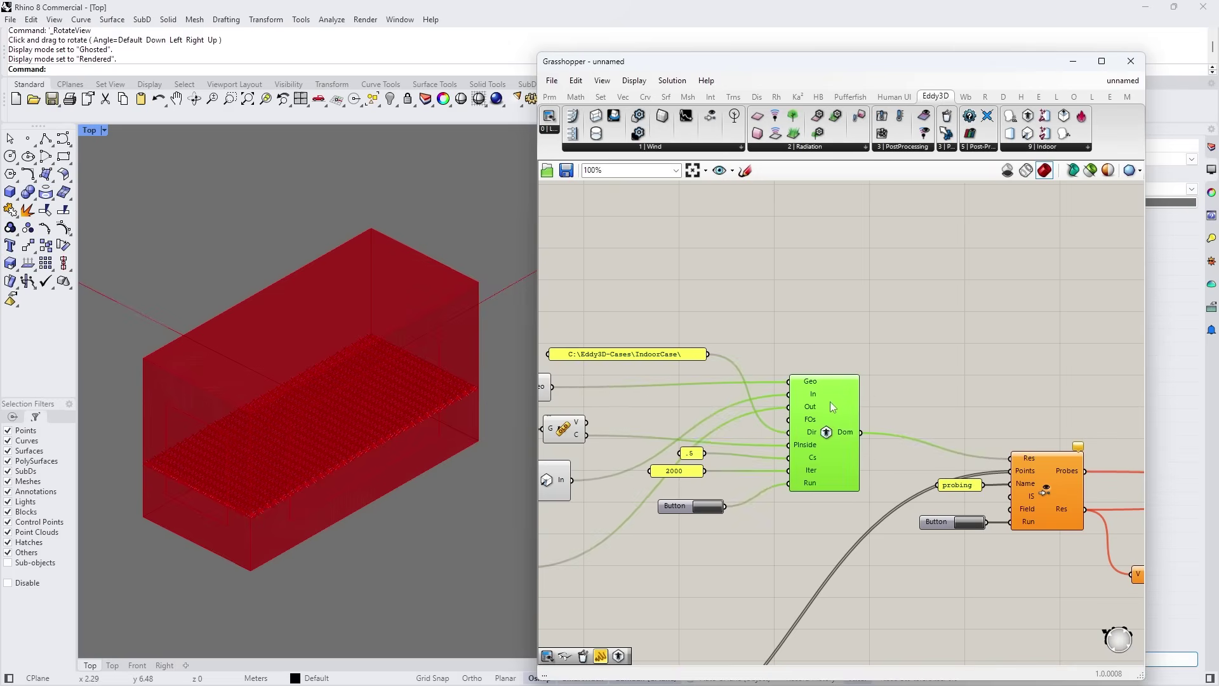
pyautogui.click(1054, 468)
pyautogui.moveTo(911, 386); pyautogui.dragTo(1089, 563)
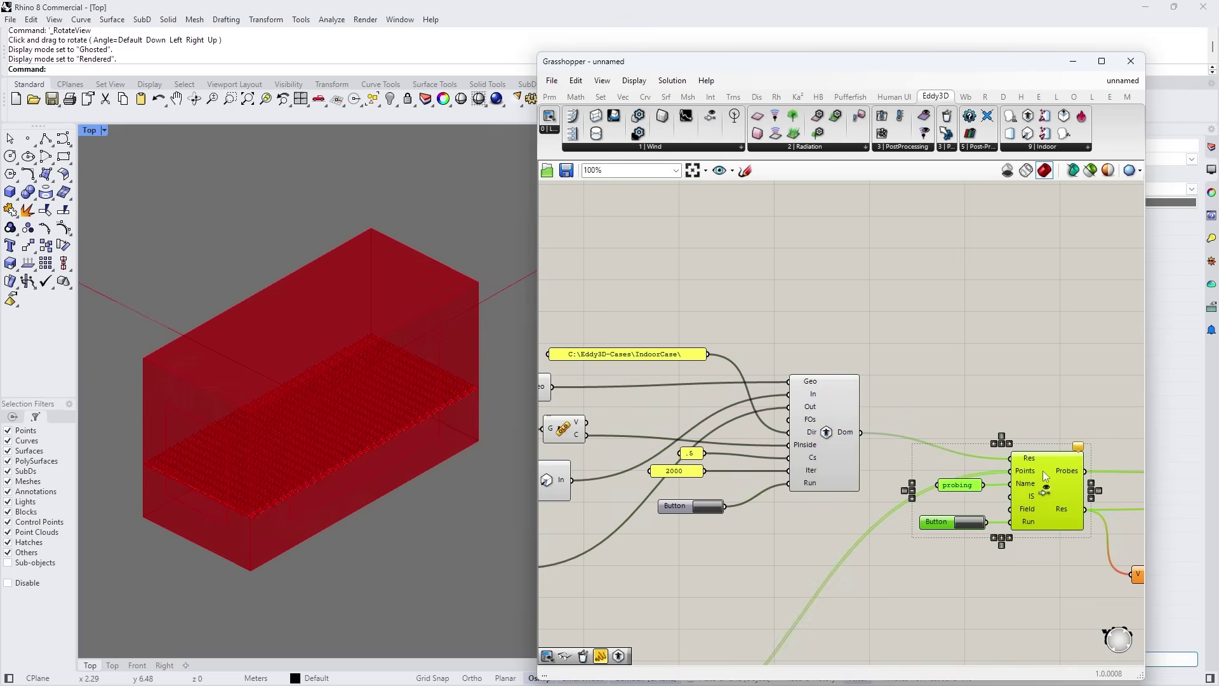
pyautogui.scroll(-3, 973, 444)
pyautogui.scroll(5, 761, 451)
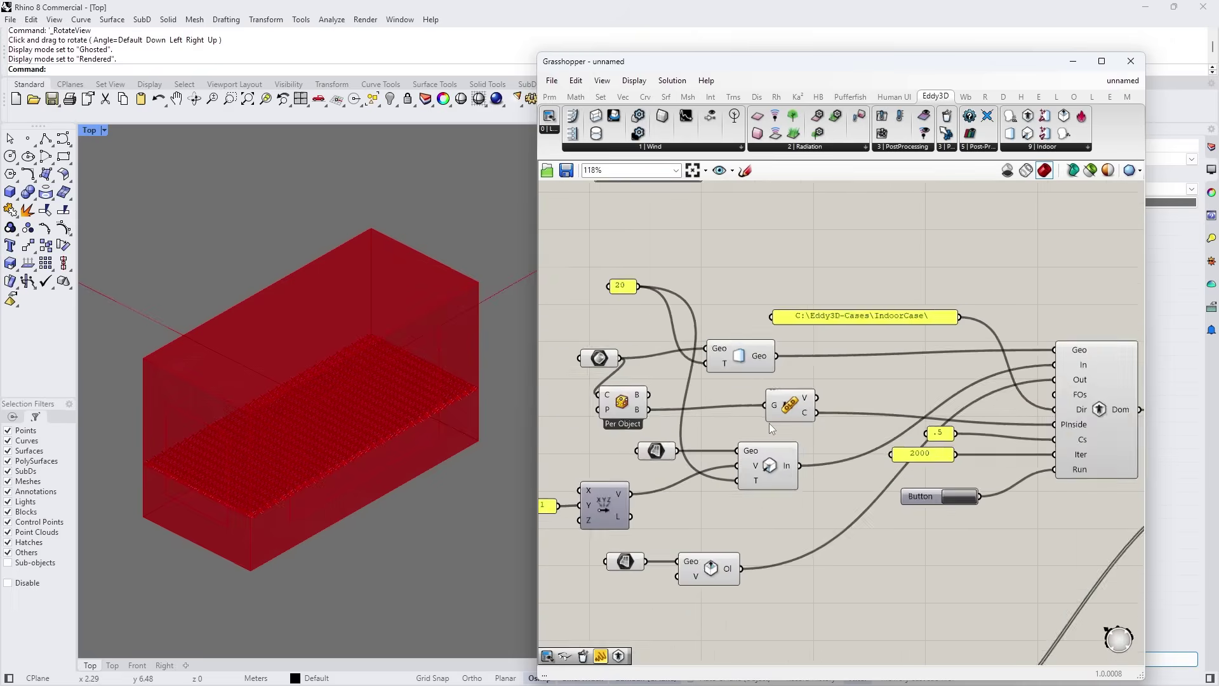
# Highlight all the geometry, inlet, outlet and settings inputs feeding the domain component to check them in the model.
pyautogui.scroll(-4, 767, 423)
pyautogui.moveTo(621, 331); pyautogui.dragTo(908, 531)
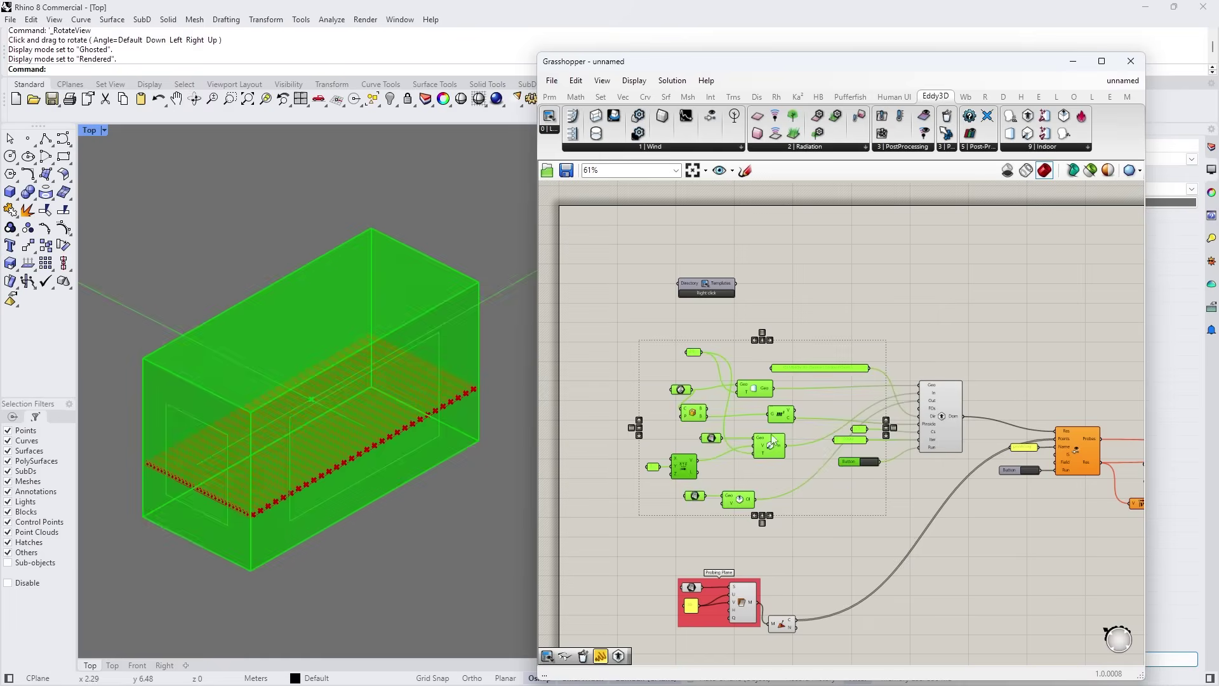
pyautogui.scroll(3, 769, 413)
pyautogui.click(894, 307)
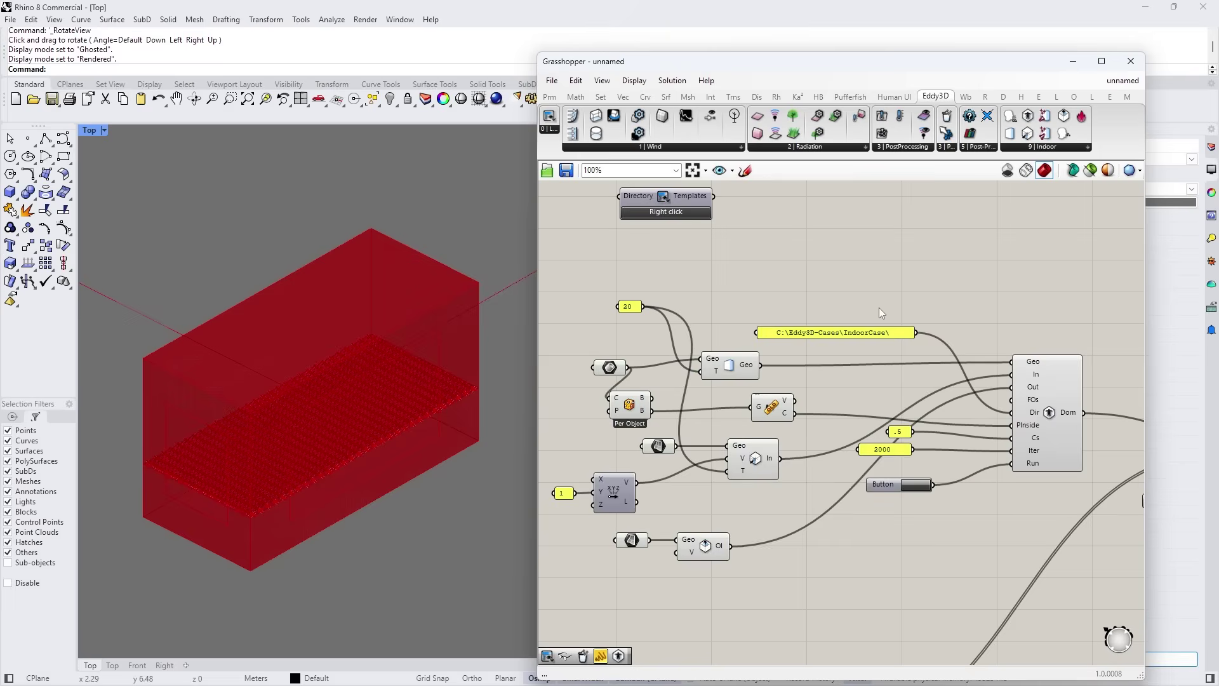
# Move the Probing Plane group and its Face Normals component closer beneath the domain component.
pyautogui.scroll(-4, 890, 306)
pyautogui.scroll(3, 780, 440)
pyautogui.click(823, 475)
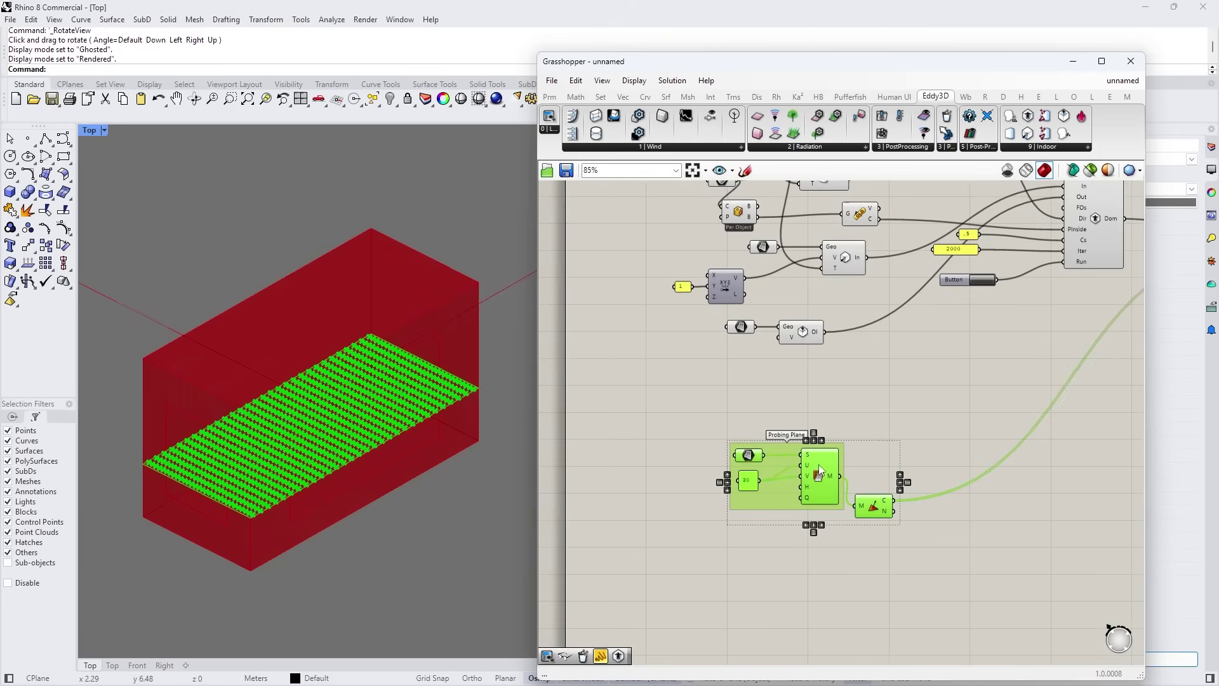
pyautogui.moveTo(824, 475); pyautogui.dragTo(1045, 421)
pyautogui.scroll(-3, 794, 485)
pyautogui.scroll(3, 866, 447)
# Inspect the room Brep, the temperature panel and the wall Geo component's temperature input.
pyautogui.moveTo(628, 481); pyautogui.dragTo(808, 585)
pyautogui.scroll(-2, 955, 540)
pyautogui.scroll(4, 673, 390)
pyautogui.scroll(-3, 723, 364)
pyautogui.scroll(3, 718, 371)
pyautogui.click(641, 334)
pyautogui.click(650, 375)
pyautogui.click(626, 413)
pyautogui.moveTo(626, 413); pyautogui.dragTo(621, 419)
pyautogui.click(825, 429)
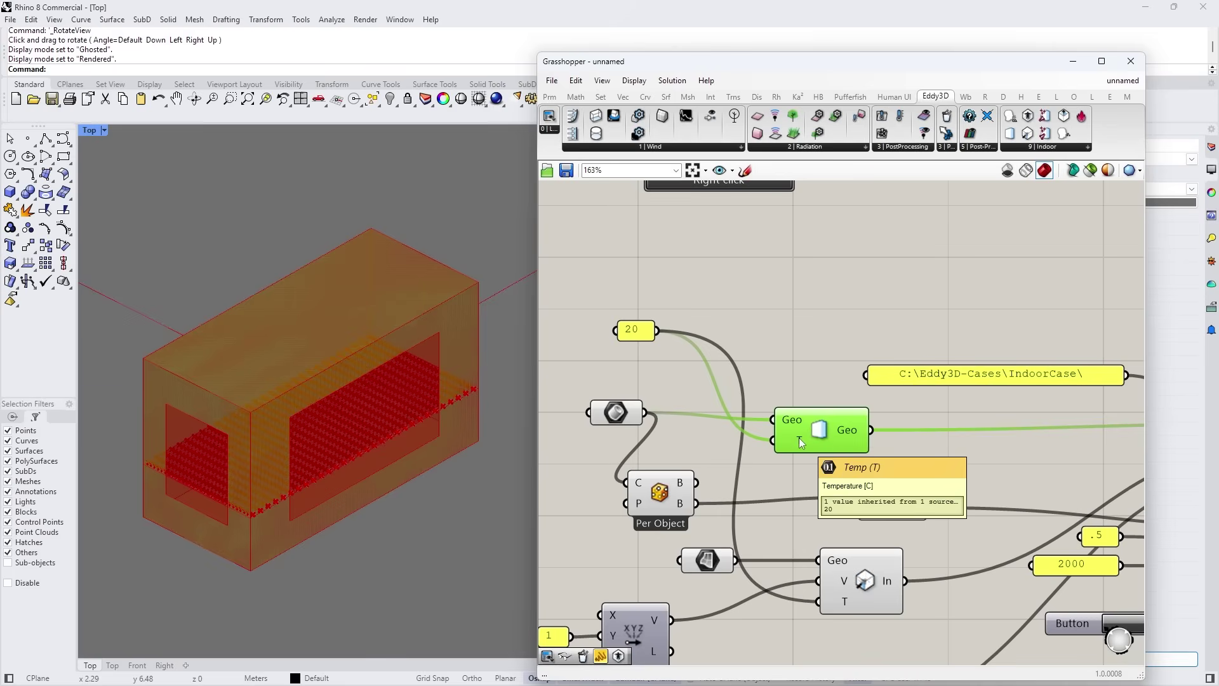
pyautogui.moveTo(635, 330); pyautogui.dragTo(625, 331)
pyautogui.click(725, 330)
# Inspect the Bounding Box and Volume components that supply the domain's PInside point.
pyautogui.scroll(-3, 724, 343)
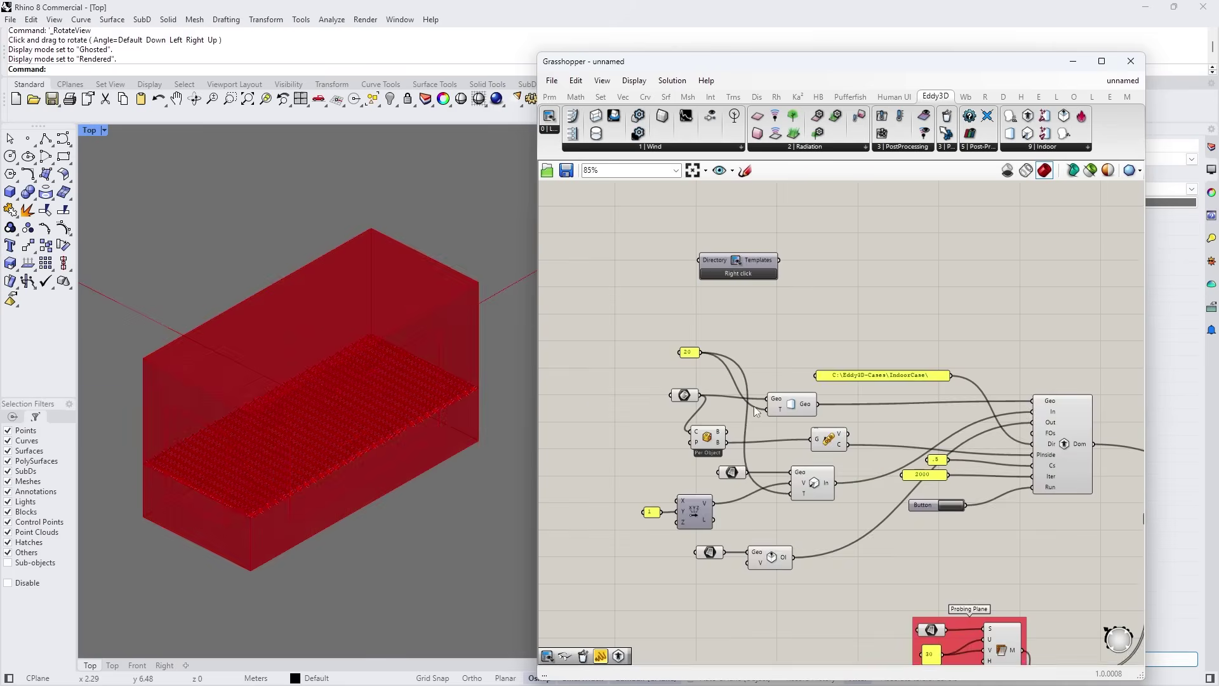
pyautogui.scroll(3, 707, 451)
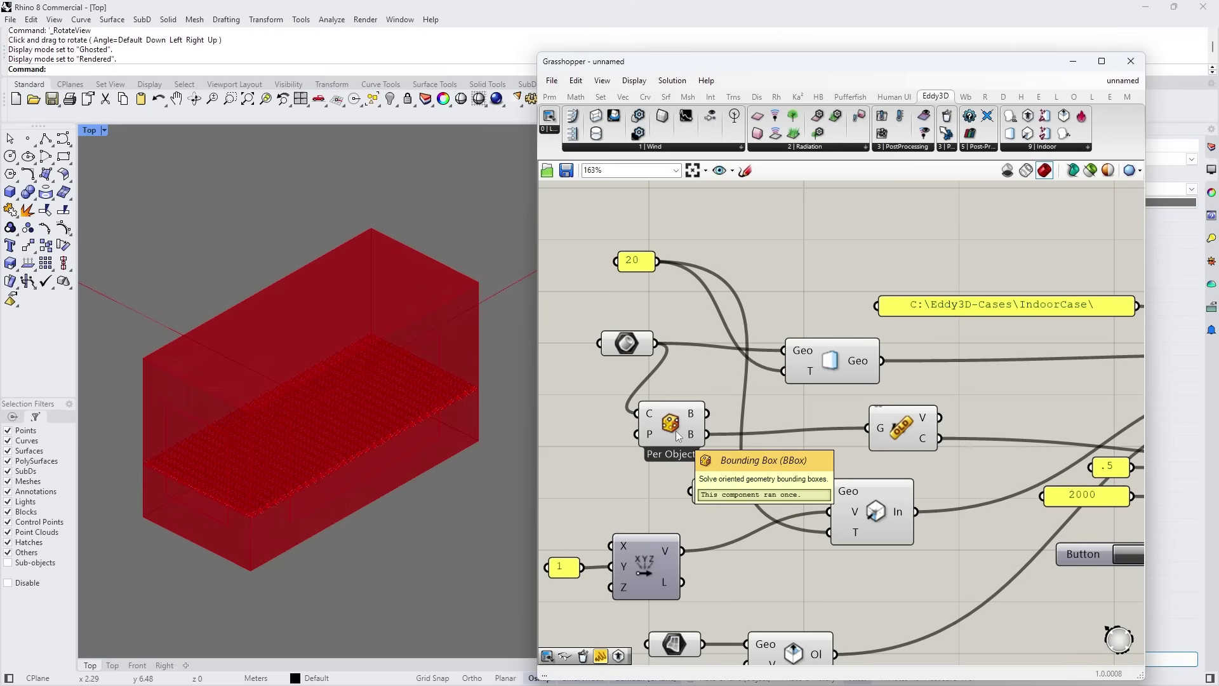
pyautogui.click(901, 429)
pyautogui.scroll(-3, 933, 447)
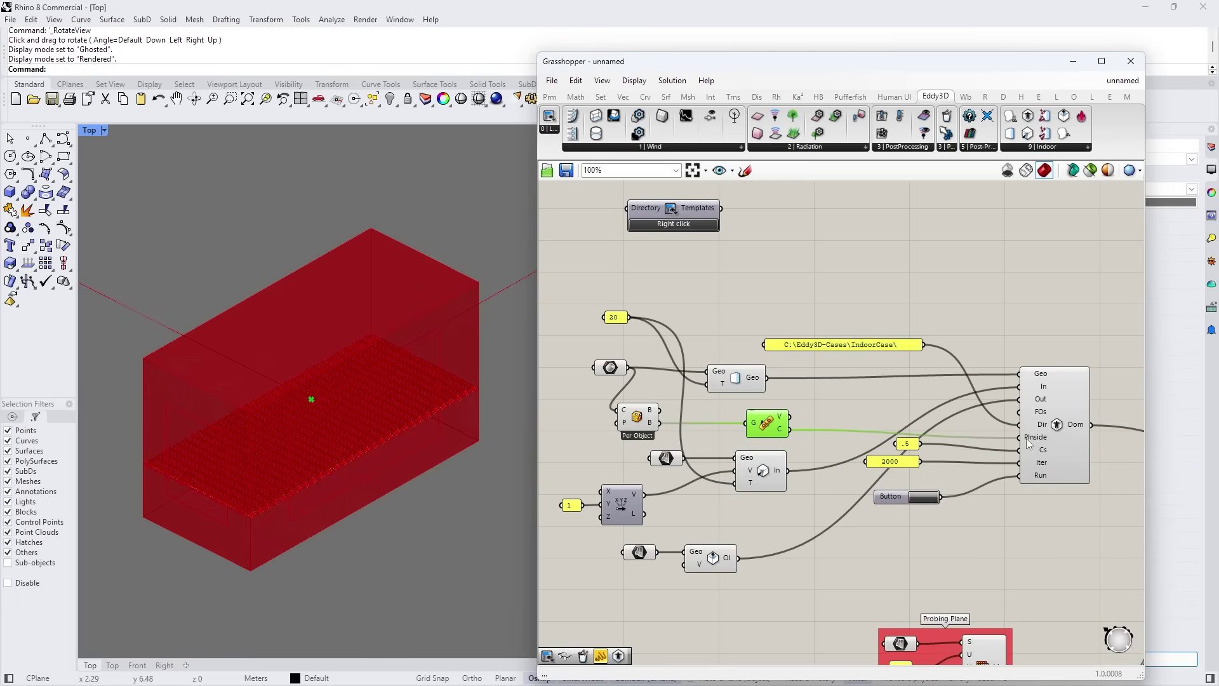
# Shift the inlet's Surface parameter away from its inlet component and inspect the outlet and Vector XYZ components.
pyautogui.moveTo(677, 462); pyautogui.dragTo(654, 463)
pyautogui.click(641, 552)
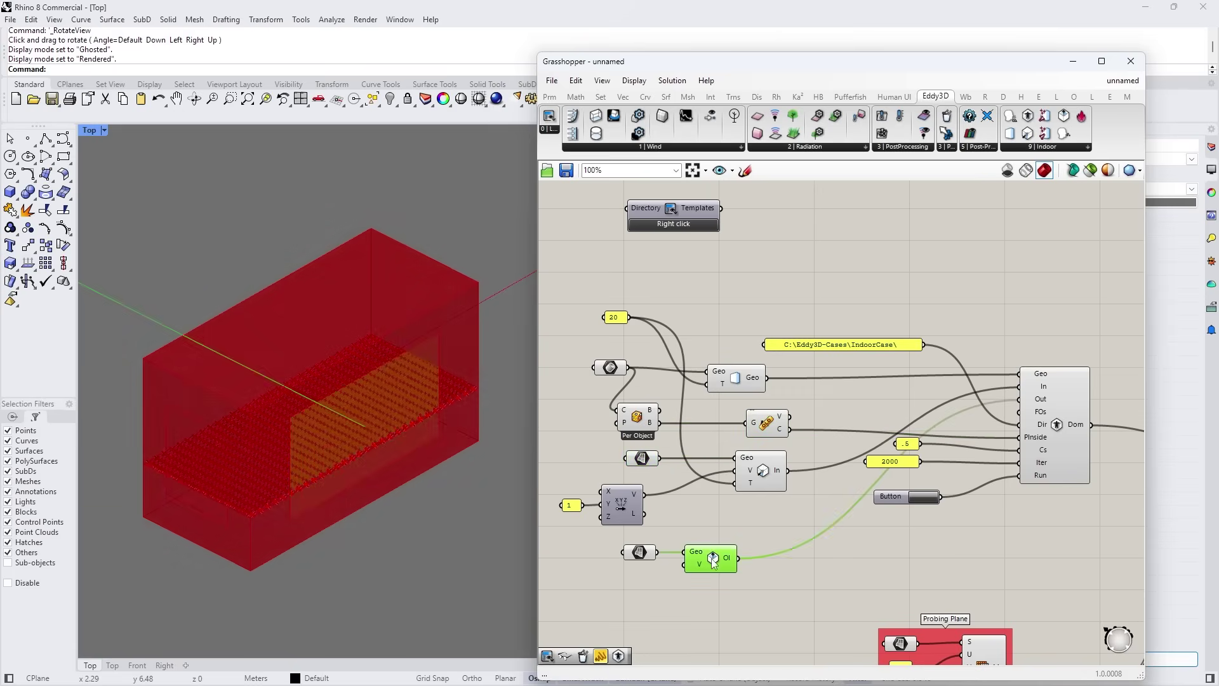
pyautogui.click(623, 509)
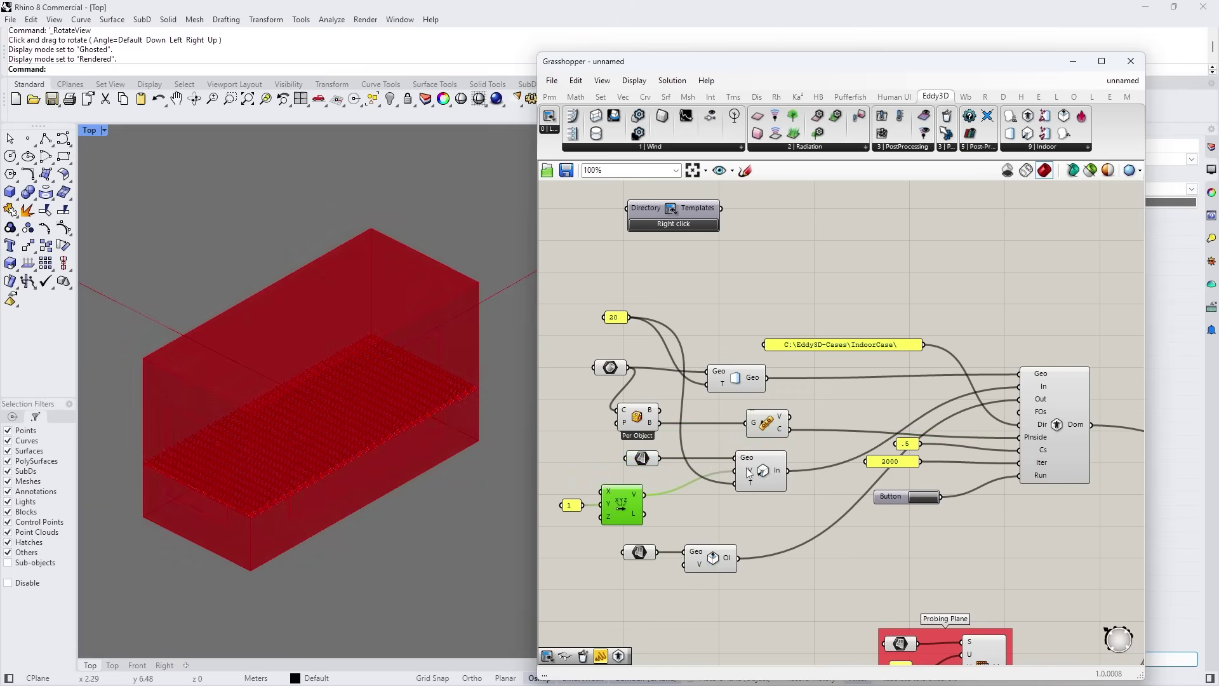
pyautogui.moveTo(626, 506); pyautogui.dragTo(632, 506)
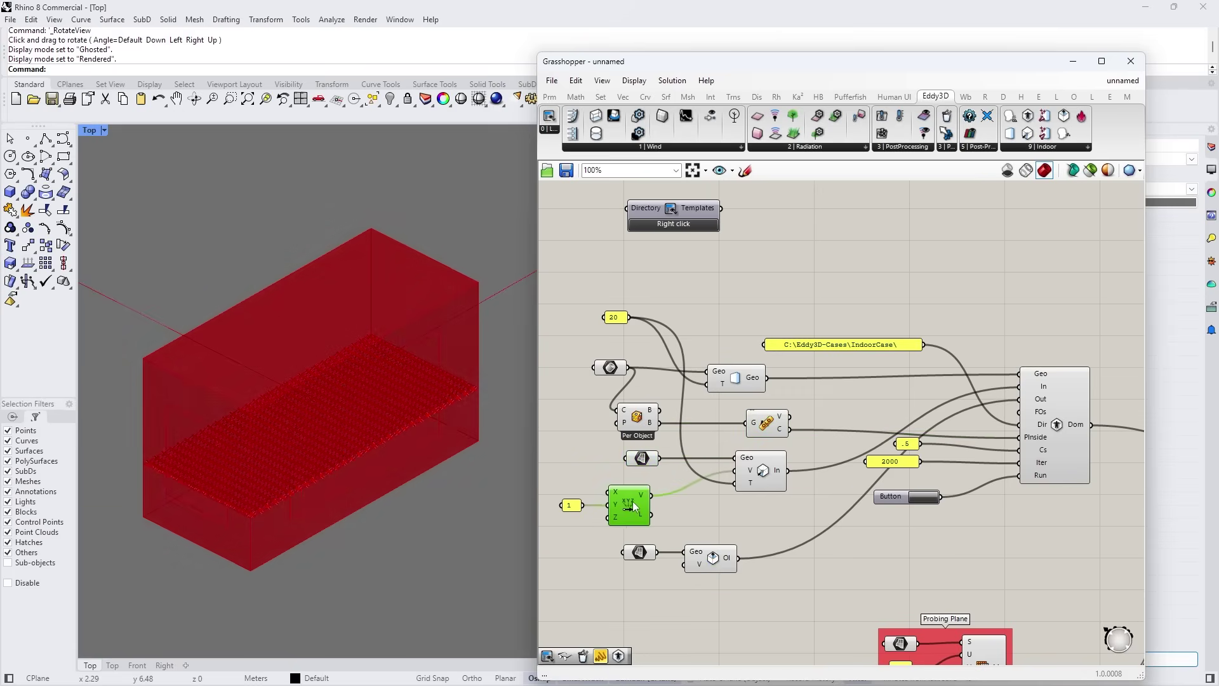
# Reposition the domain's iteration panel nearer the Iter input and set its value to 1000.
pyautogui.scroll(2, 867, 473)
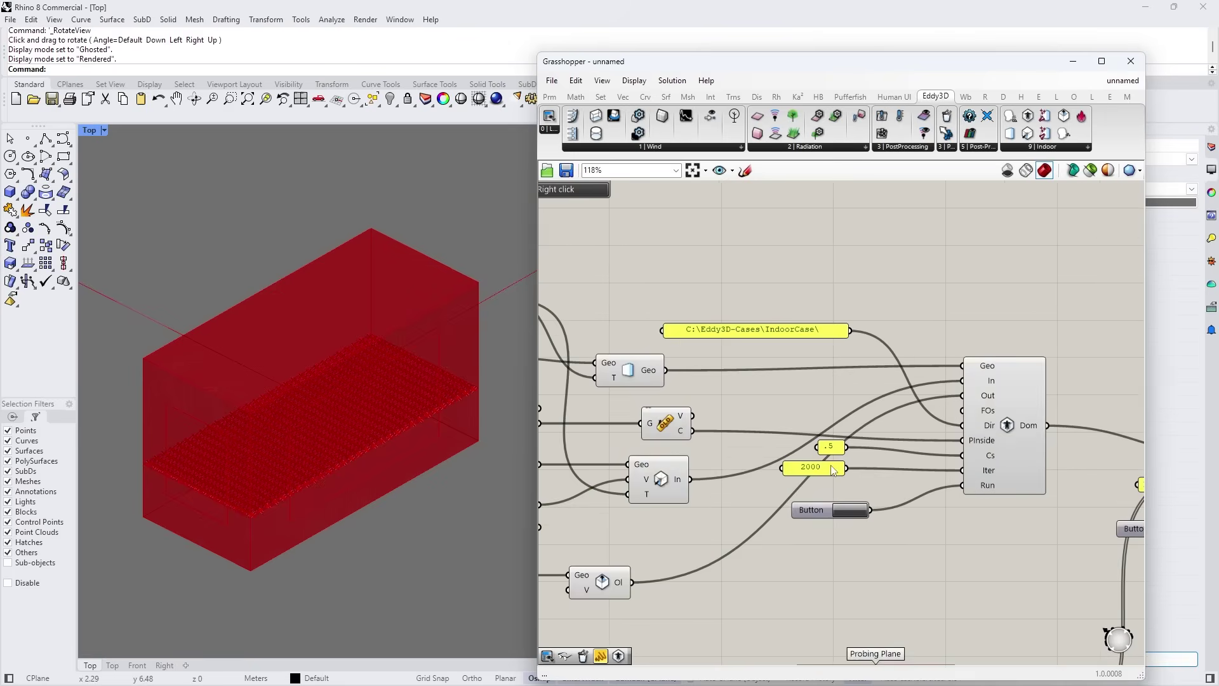
pyautogui.moveTo(833, 470); pyautogui.dragTo(848, 478)
pyautogui.click(936, 534)
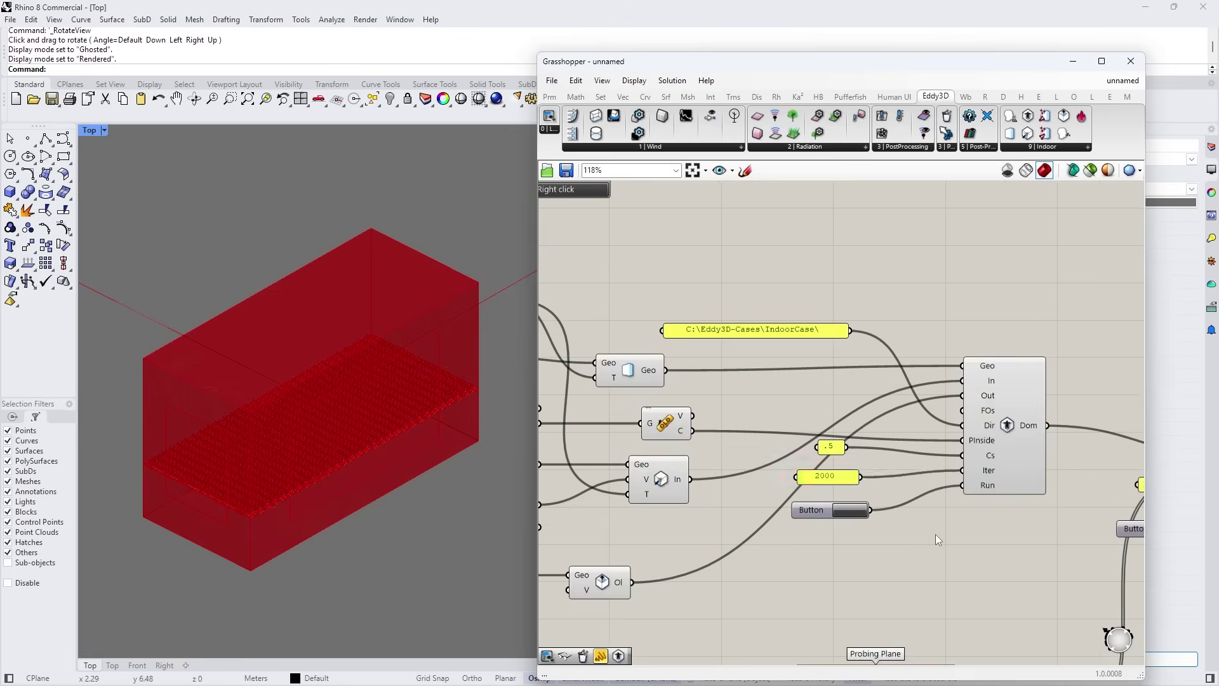
pyautogui.scroll(3, 835, 480)
pyautogui.doubleClick(835, 478)
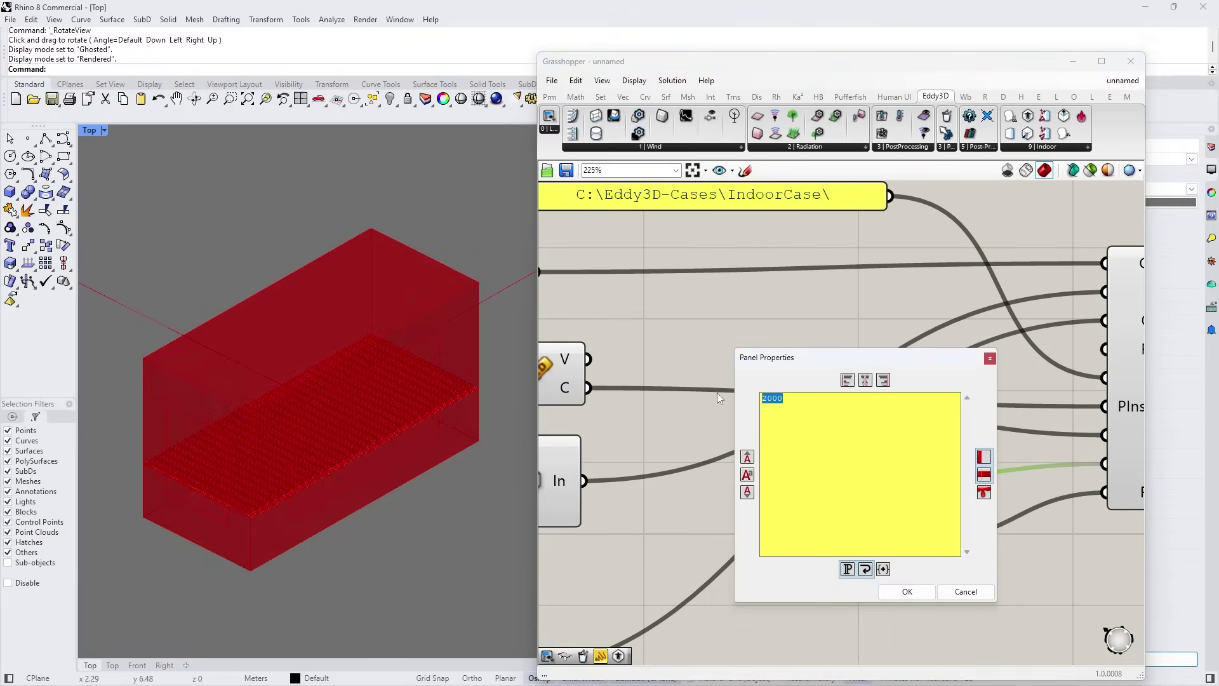
pyautogui.write('1000')
pyautogui.click(907, 592)
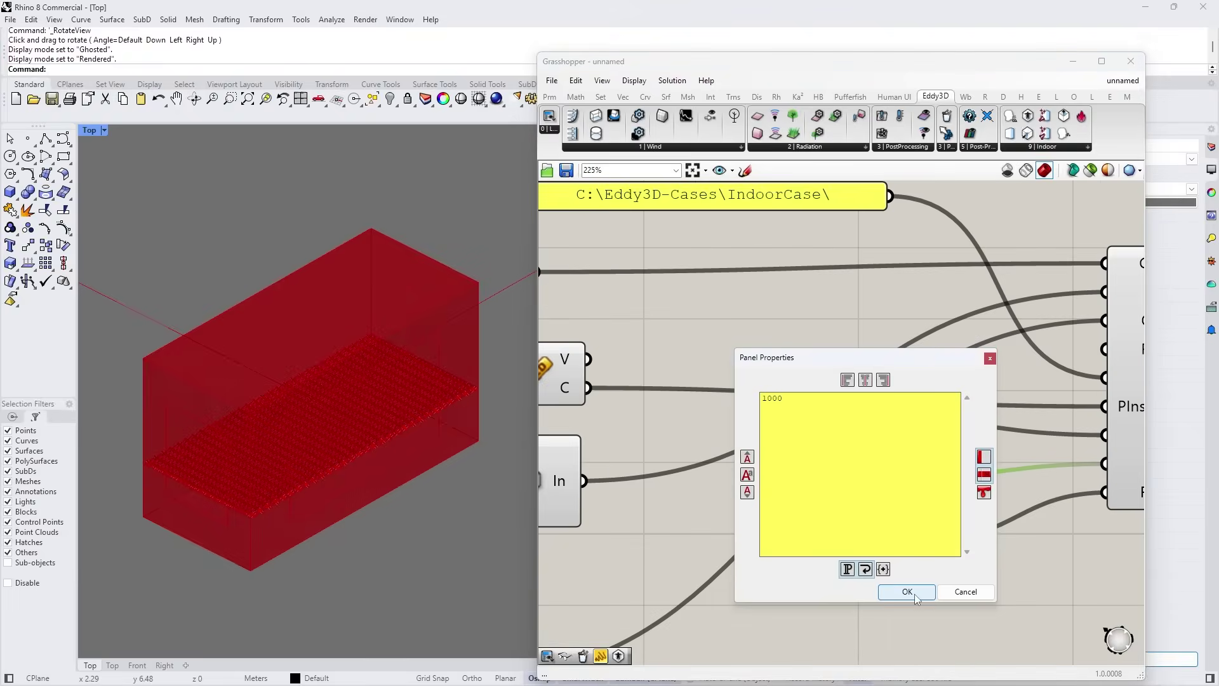
# Examine the Probing Plane group's mesh surface, division count and Face Normals component against the probing points in the model.
pyautogui.scroll(-6, 900, 519)
pyautogui.scroll(6, 899, 518)
pyautogui.click(833, 570)
pyautogui.moveTo(674, 434); pyautogui.dragTo(1045, 632)
pyautogui.click(906, 504)
pyautogui.moveTo(880, 511)
pyautogui.mouseDown()
pyautogui.moveTo(883, 498)
pyautogui.moveTo(875, 508)
pyautogui.mouseUp()
pyautogui.moveTo(678, 445); pyautogui.dragTo(1050, 634)
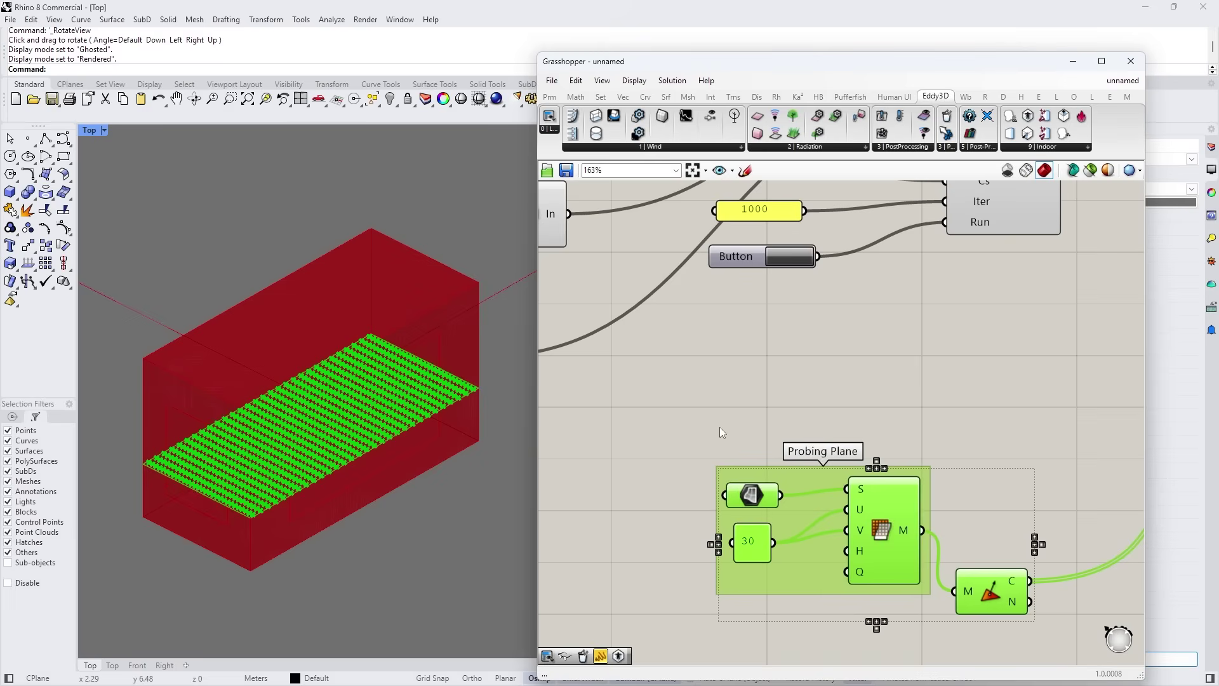
pyautogui.moveTo(679, 425); pyautogui.dragTo(1060, 622)
pyautogui.scroll(2, 914, 508)
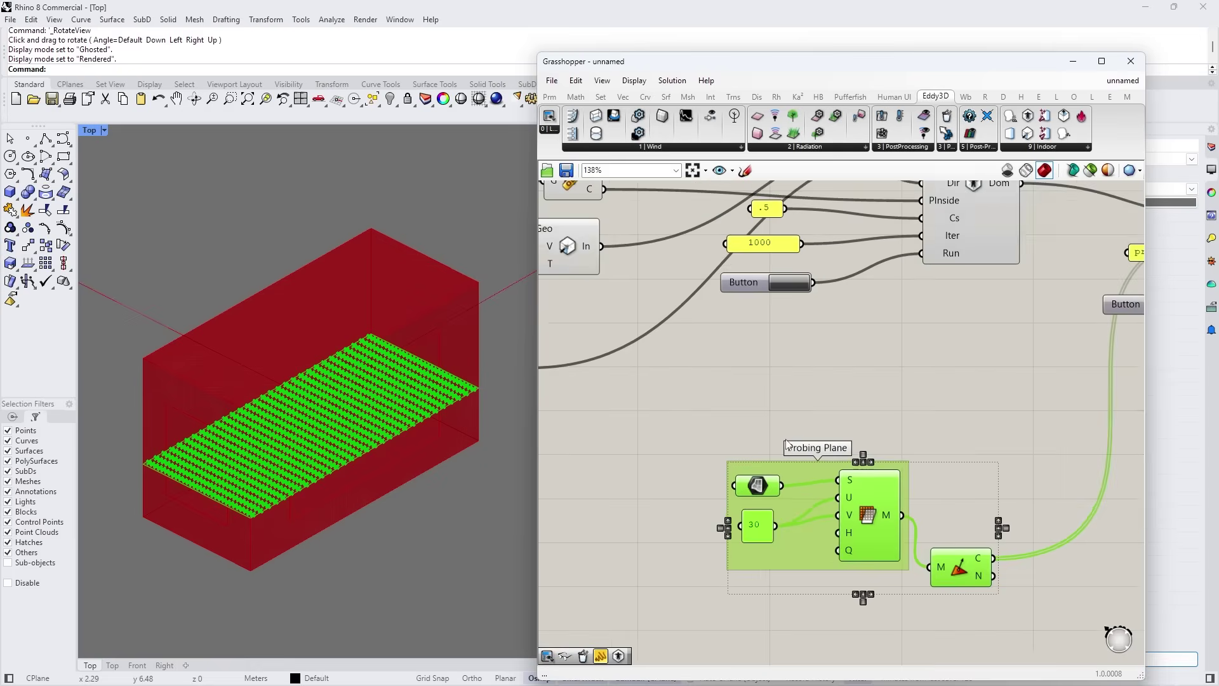
pyautogui.scroll(-5, 739, 407)
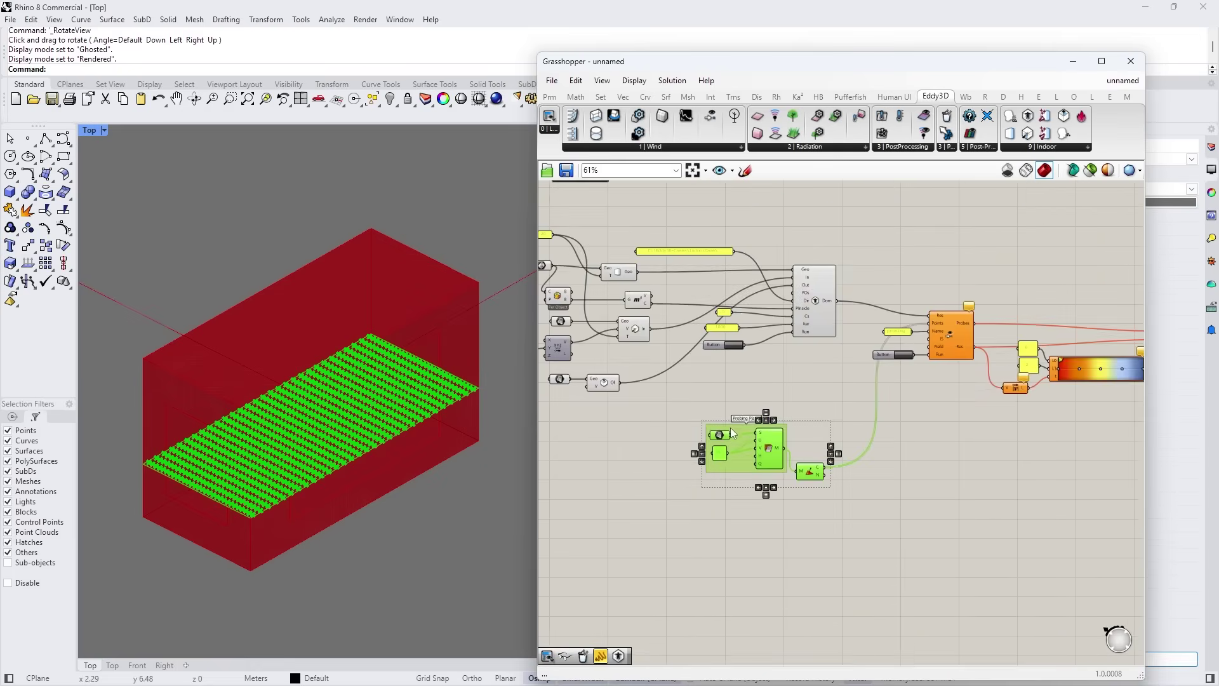
pyautogui.scroll(2, 928, 319)
pyautogui.scroll(3, 708, 495)
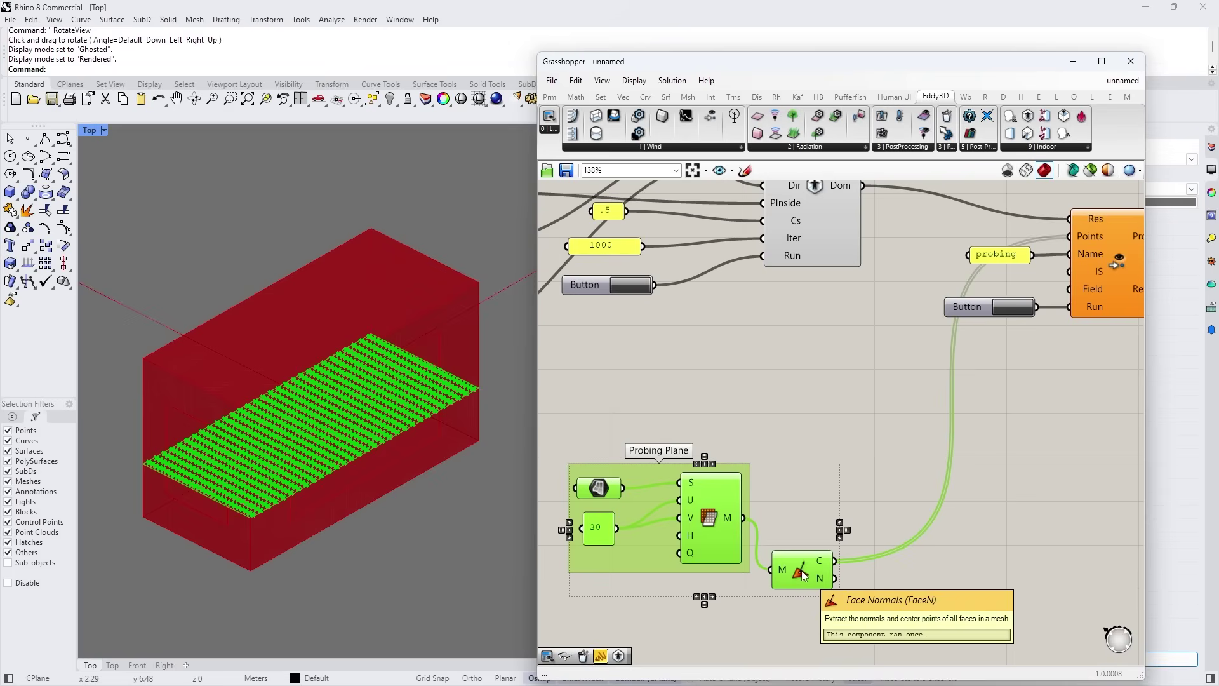
# Start the indoor case simulation through the domain component's Run input and minimize the console window.
pyautogui.click(1052, 269)
pyautogui.moveTo(1052, 269); pyautogui.dragTo(832, 379, button='right')
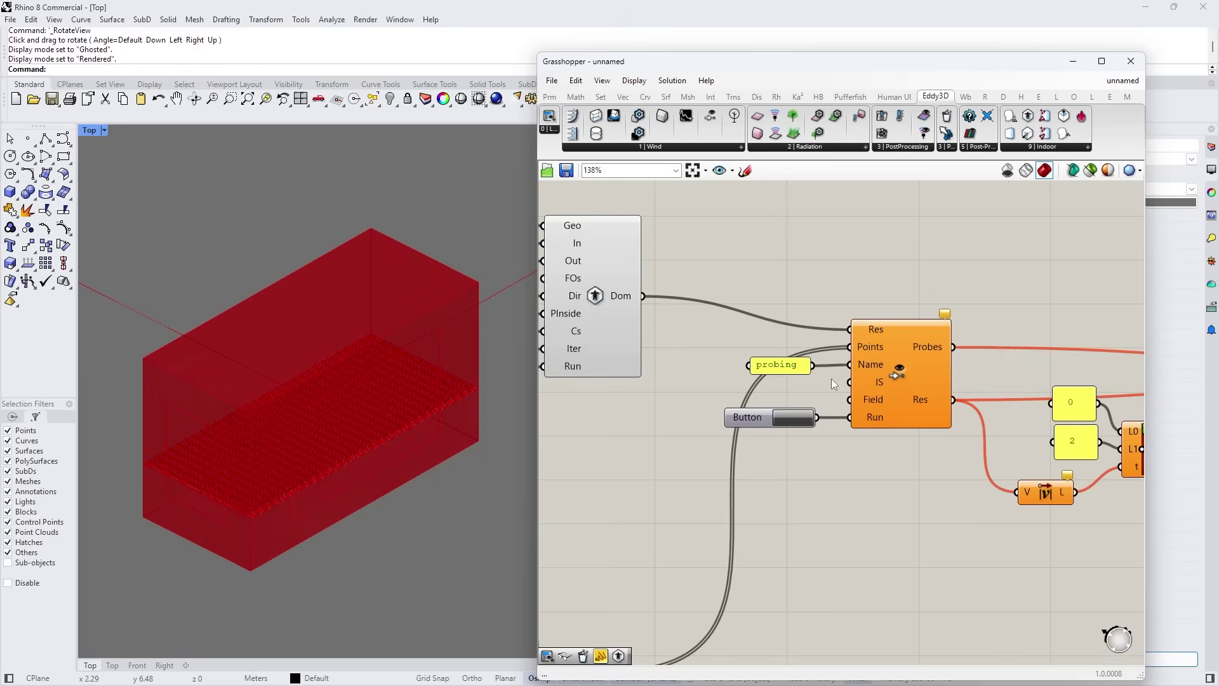
pyautogui.scroll(-3, 881, 394)
pyautogui.scroll(5, 685, 390)
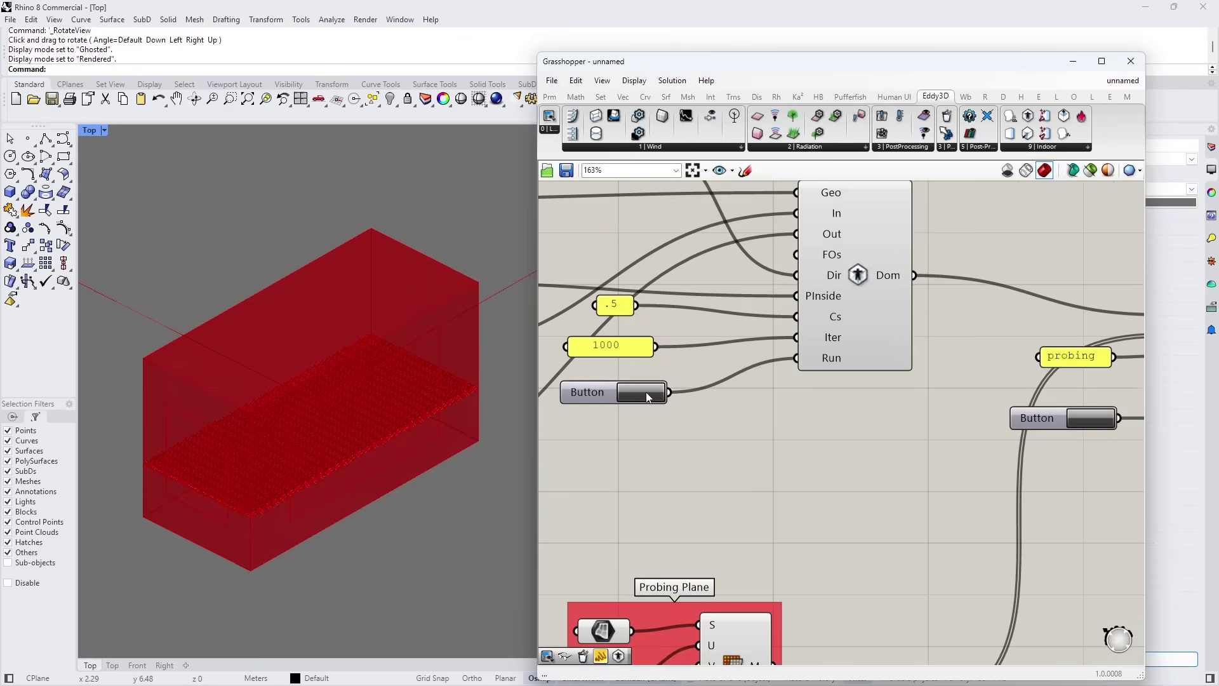
pyautogui.click(645, 391)
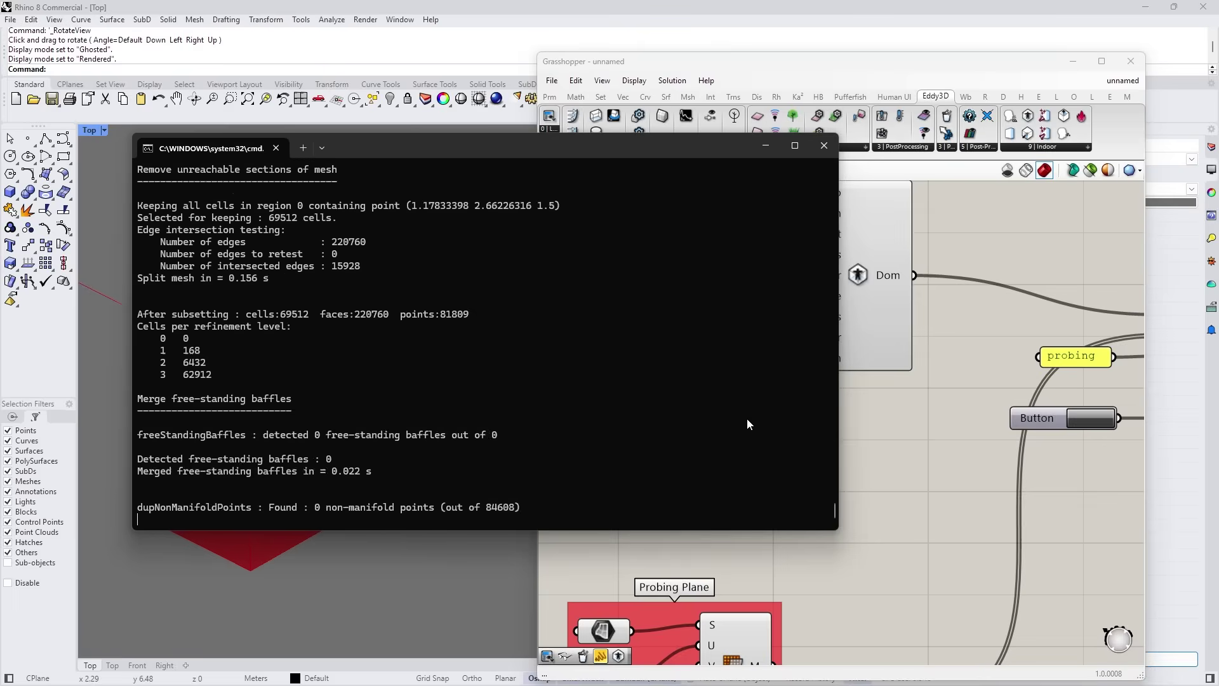
pyautogui.click(765, 146)
# Turn off the preview of the room Brep parameter and the inlet Surface parameter.
pyautogui.scroll(-5, 886, 414)
pyautogui.scroll(4, 837, 445)
pyautogui.click(776, 382)
pyautogui.rightClick(776, 382)
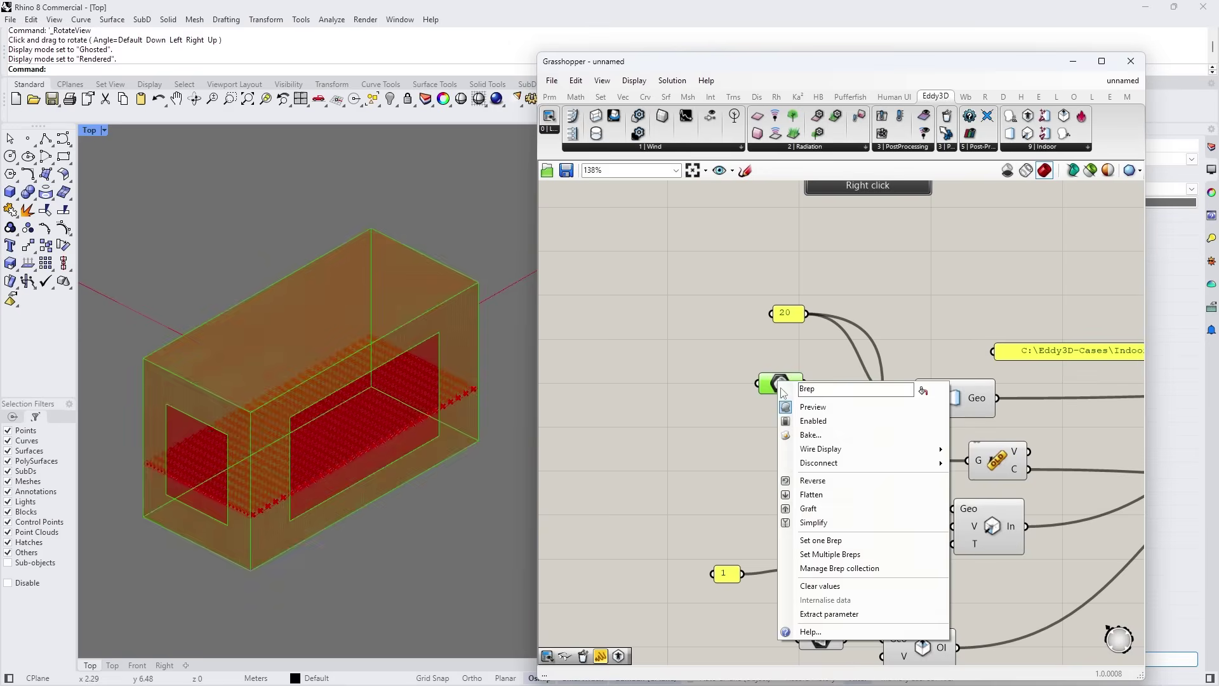
pyautogui.scroll(2, 768, 383)
pyautogui.click(844, 452)
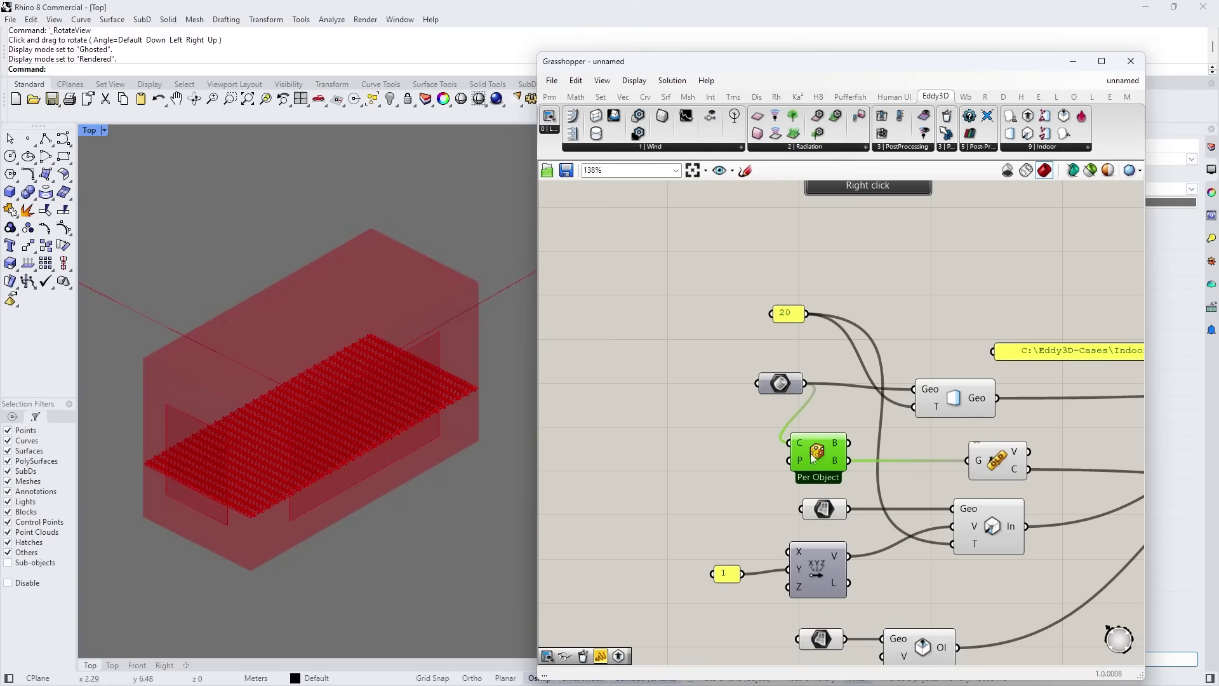
pyautogui.rightClick(824, 509)
pyautogui.click(859, 438)
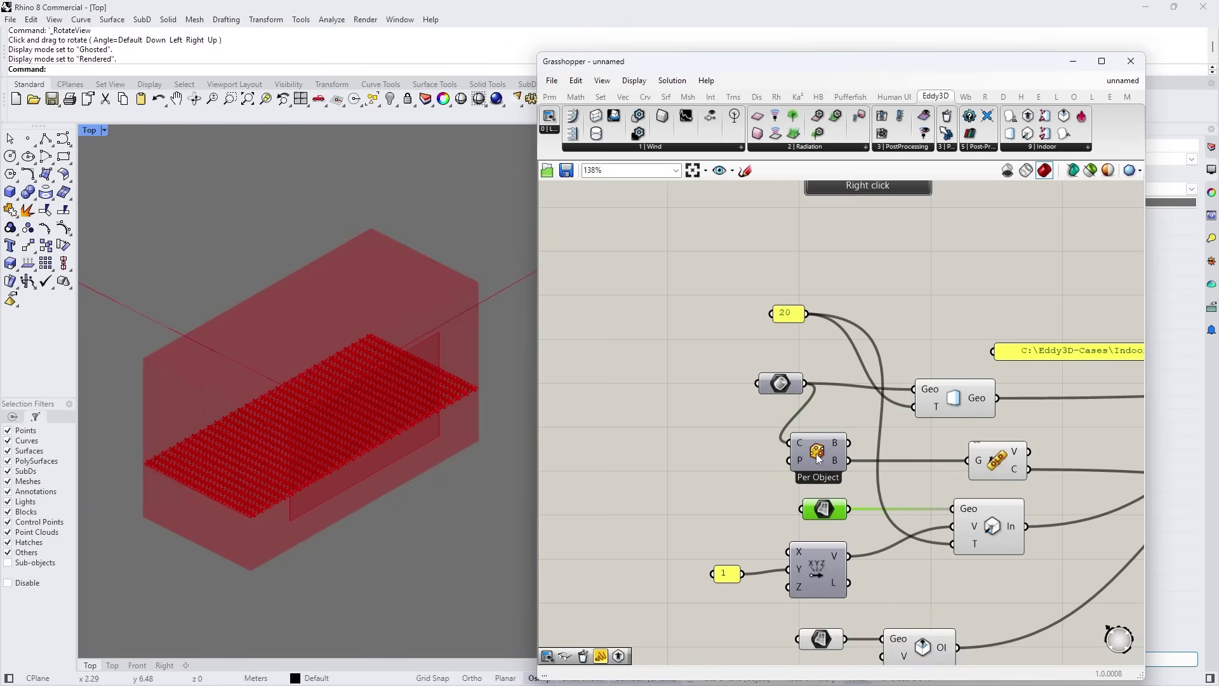
# Add a Brep Wireframe component above the room geometry, fed by the Bounding Box's box output.
pyautogui.click(922, 289)
pyautogui.doubleClick(922, 288)
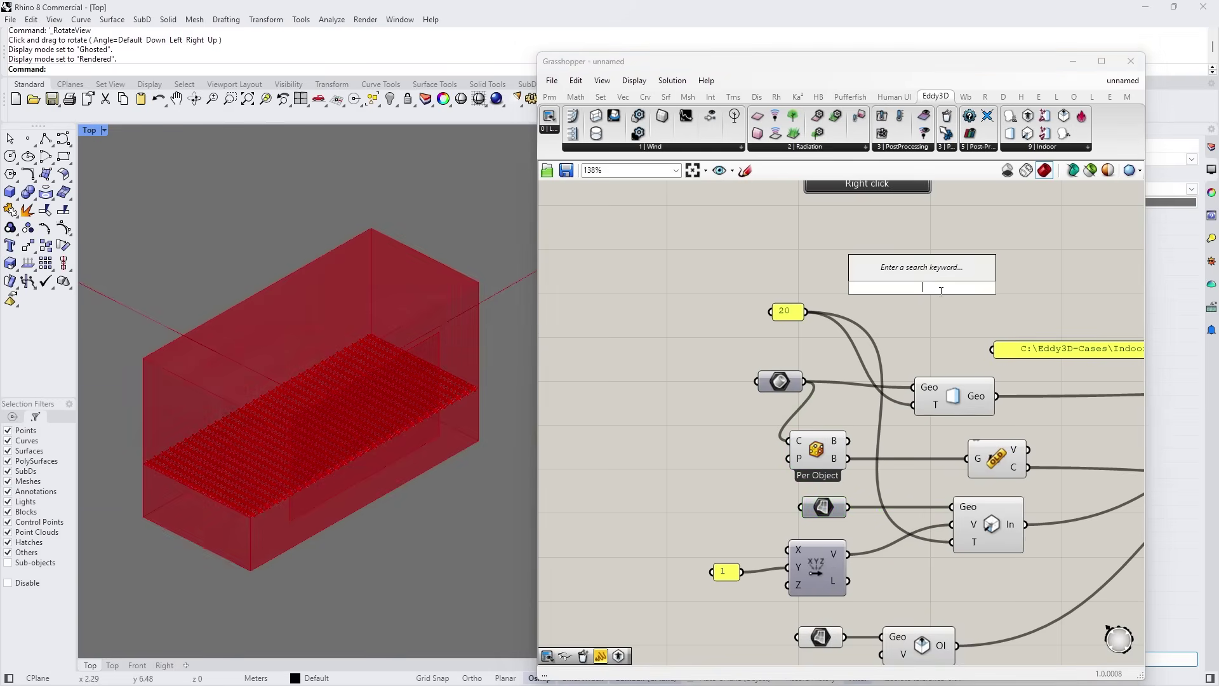
pyautogui.write('wi')
# Turn off the previews of the Bounding Box and the indoor Geo component.
pyautogui.click(817, 448)
pyautogui.rightClick(817, 447)
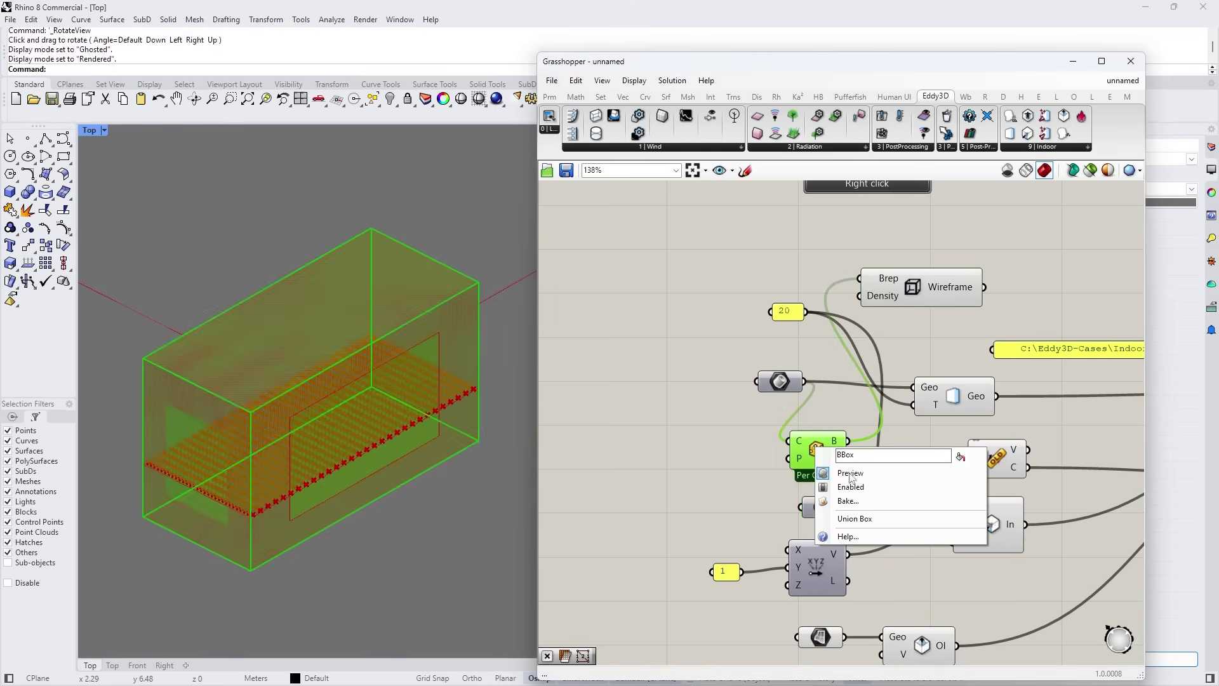
pyautogui.click(839, 475)
pyautogui.scroll(-2, 827, 379)
pyautogui.click(827, 379)
pyautogui.rightClick(828, 380)
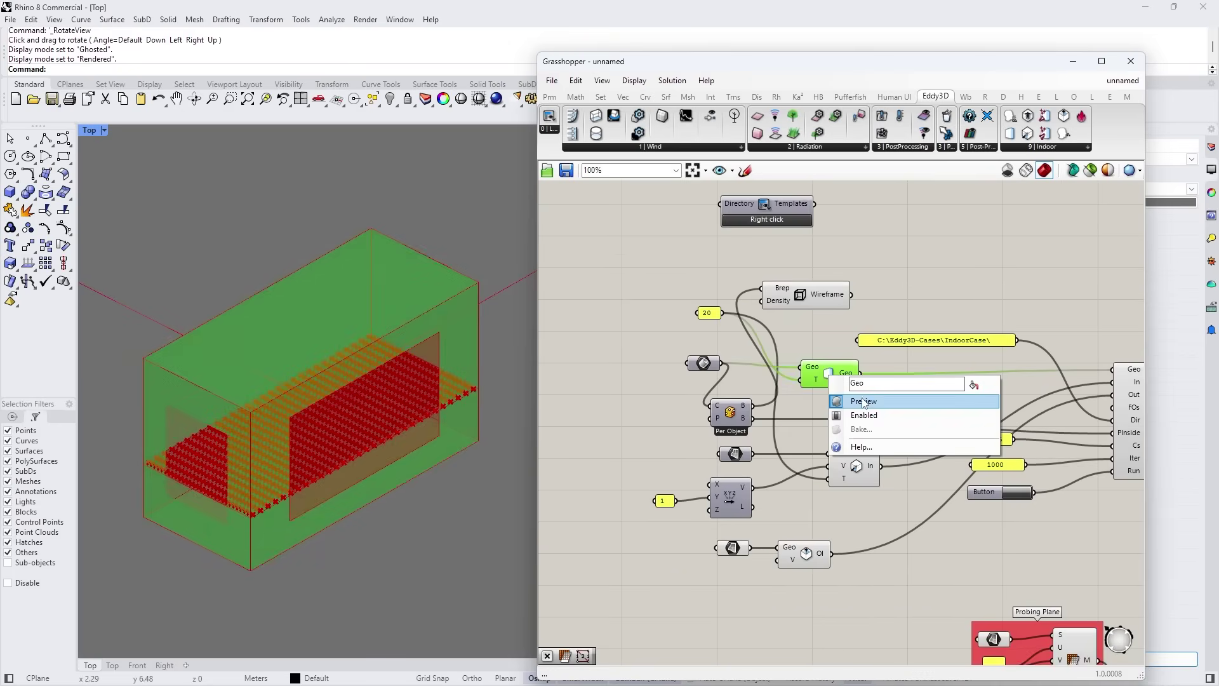
pyautogui.click(865, 403)
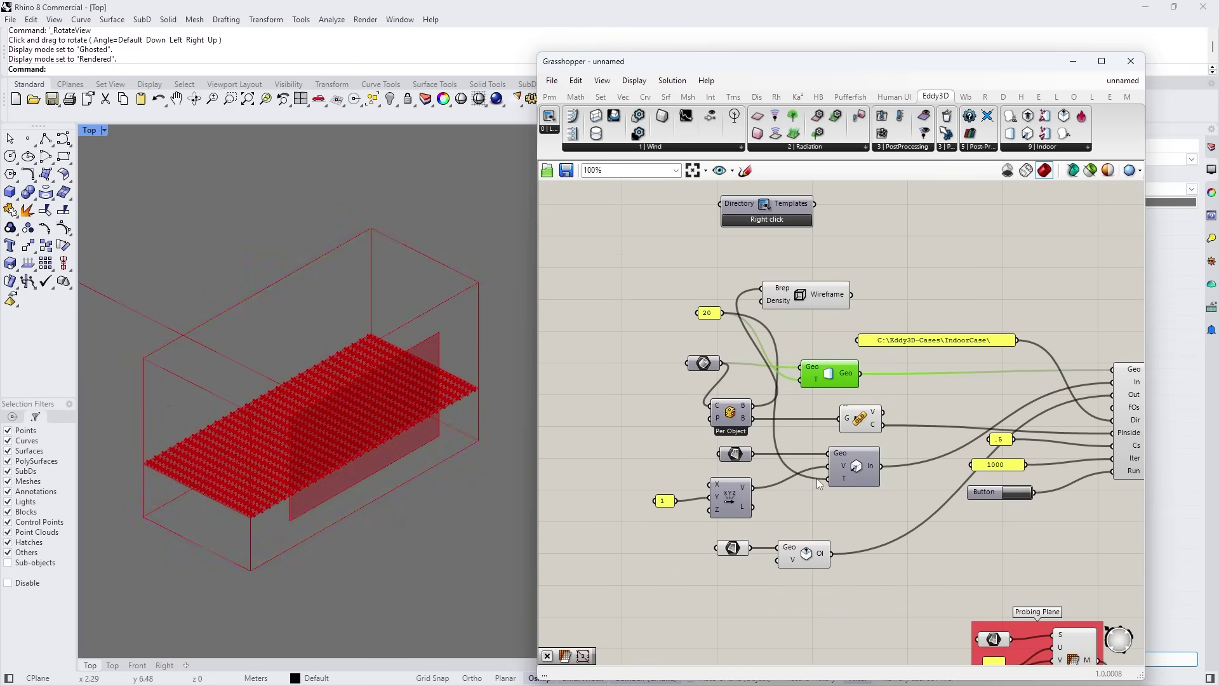
# Turn on the inlet component's preview and feed the Brep Wireframe from the room Brep parameter instead of the Bounding Box.
pyautogui.rightClick(855, 469)
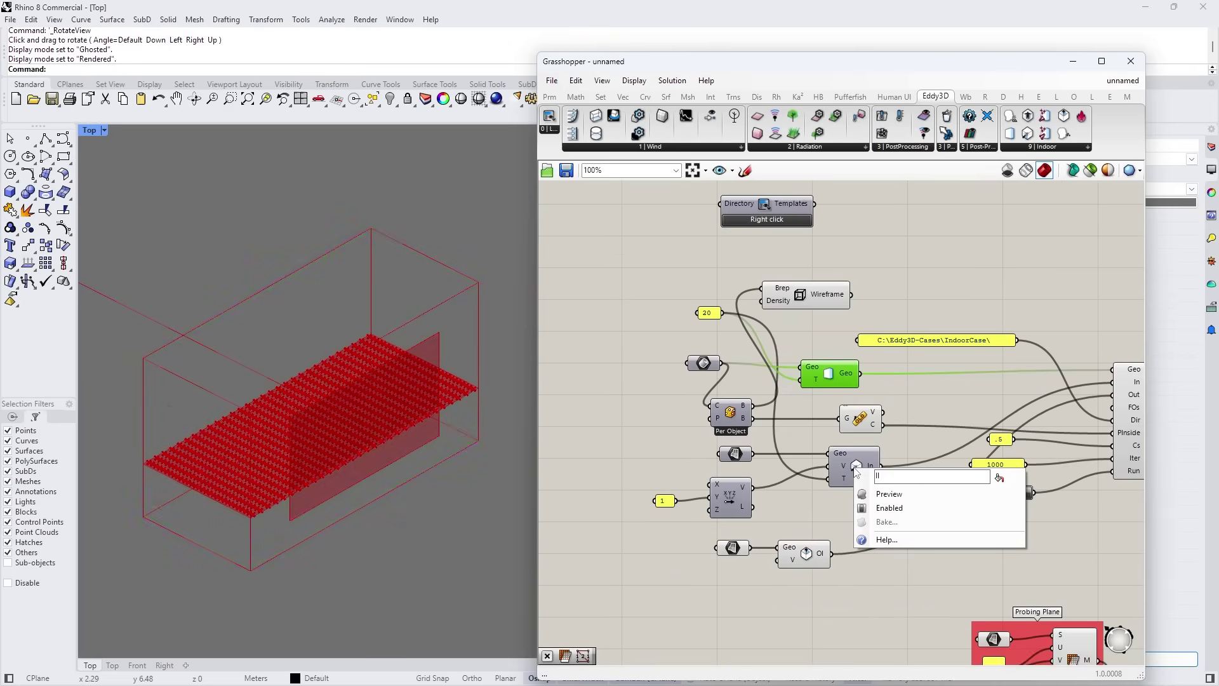
pyautogui.click(888, 494)
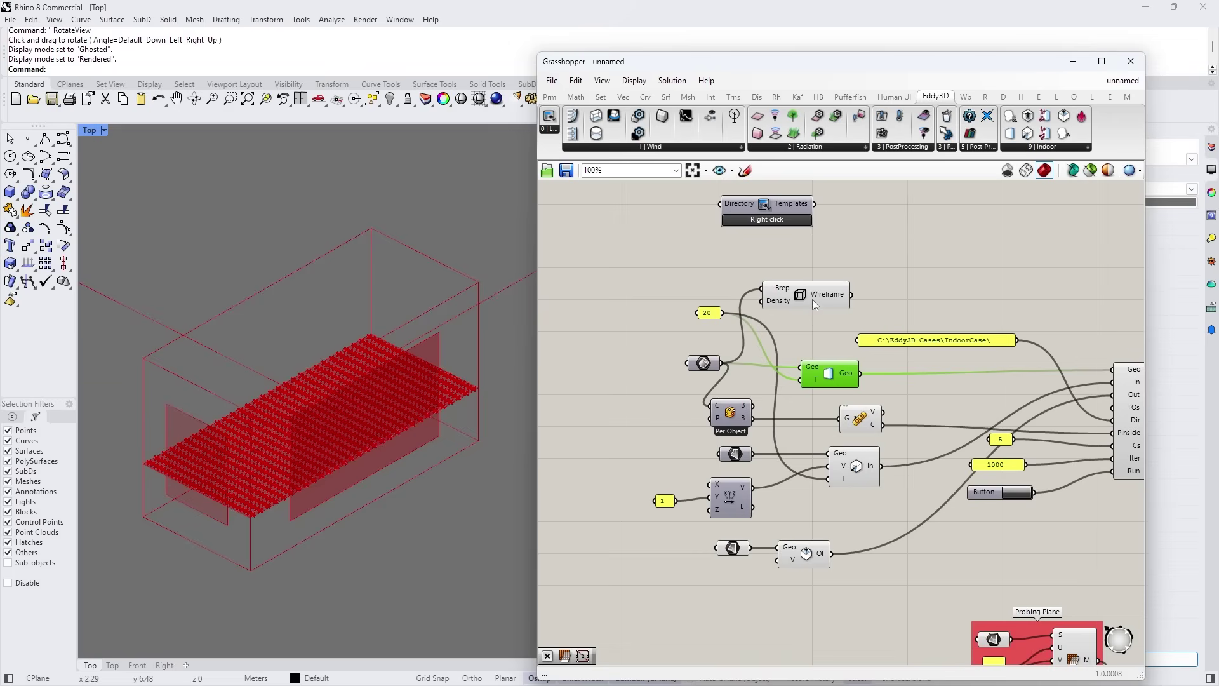
pyautogui.click(925, 267)
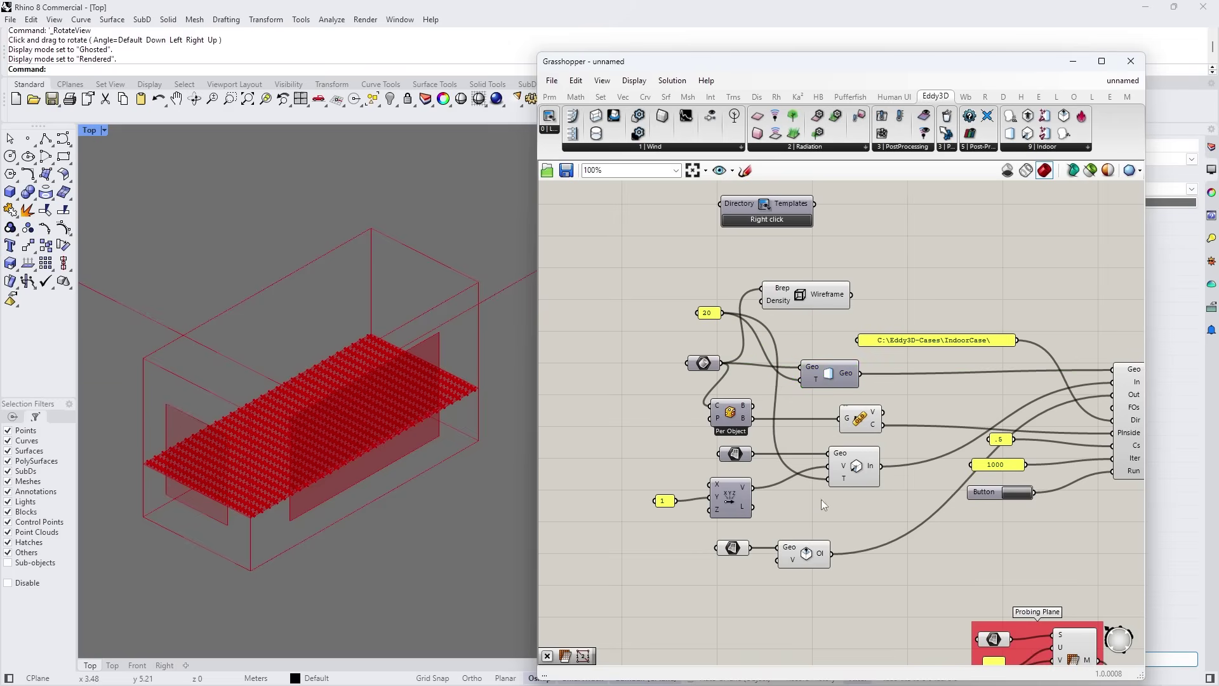
pyautogui.rightClick(862, 475)
pyautogui.click(817, 545)
pyautogui.click(890, 565)
pyautogui.scroll(-4, 779, 488)
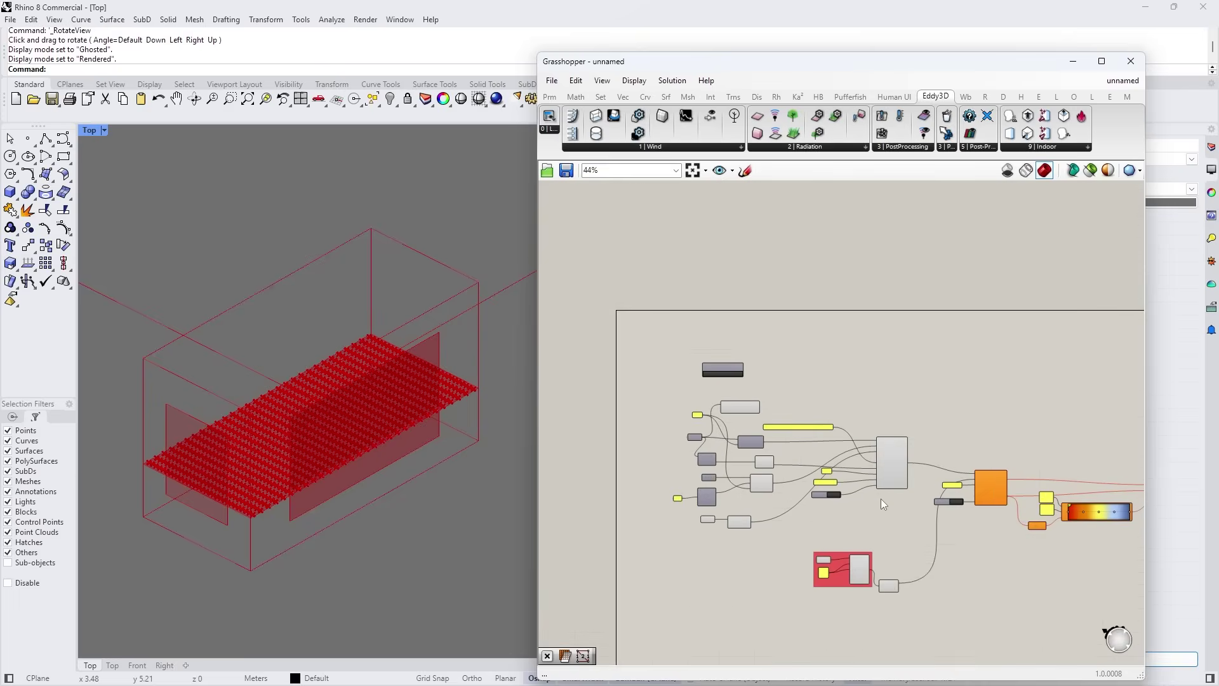
# Turn off the previews of the Probing Plane's Surface parameter, its Mesh Surface component and the connected Face Normals component.
pyautogui.moveTo(873, 673)
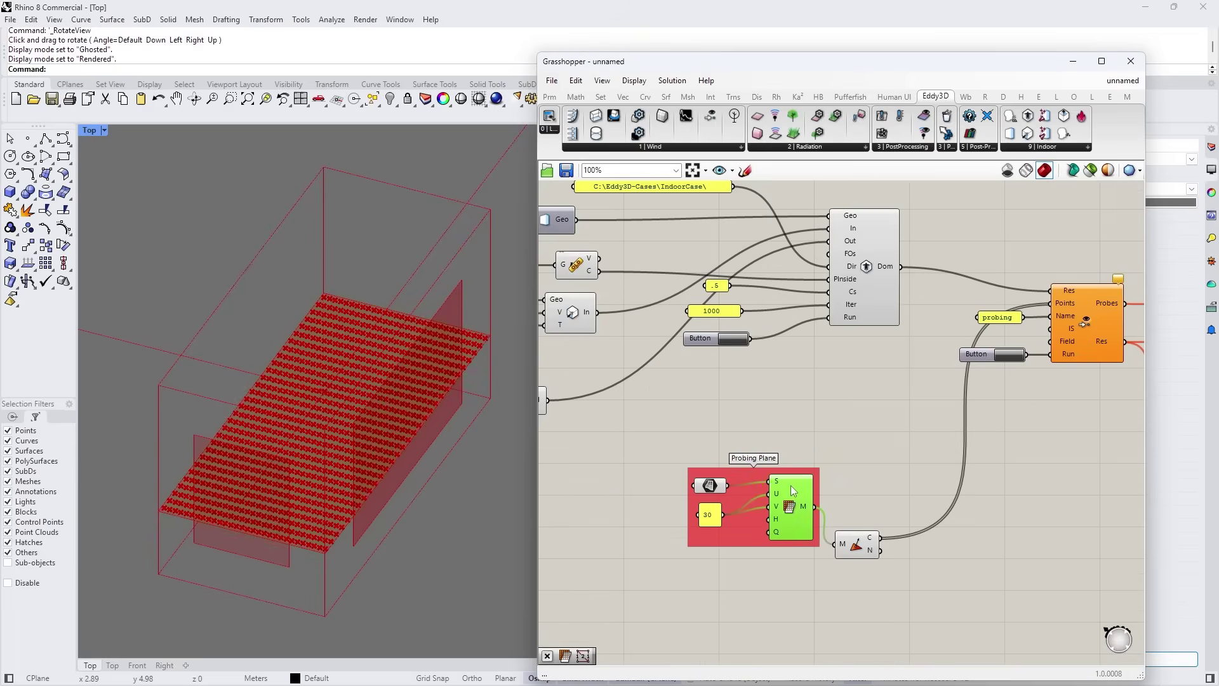
pyautogui.rightClick(793, 490)
pyautogui.press('Escape')
pyautogui.click(710, 485)
pyautogui.rightClick(710, 485)
pyautogui.click(921, 494)
pyautogui.rightClick(716, 489)
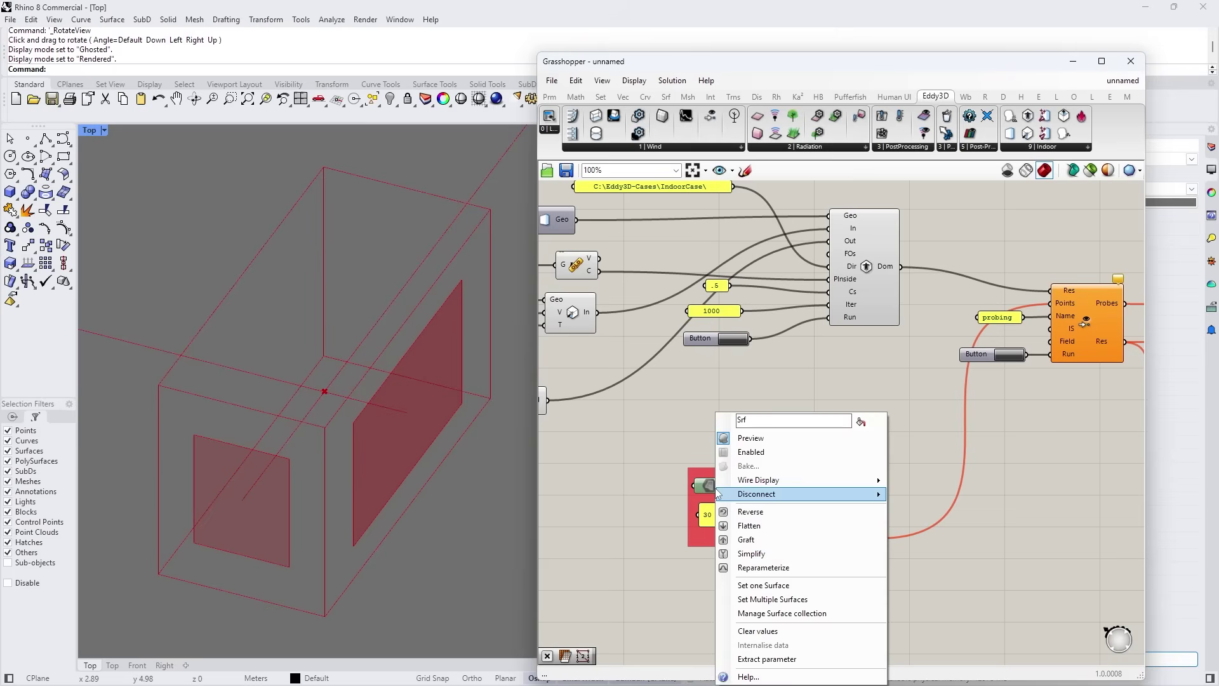
pyautogui.hotkey('ctrl', 'z')
pyautogui.scroll(-1, 833, 482)
pyautogui.scroll(2, 1070, 361)
pyautogui.scroll(-3, 1031, 356)
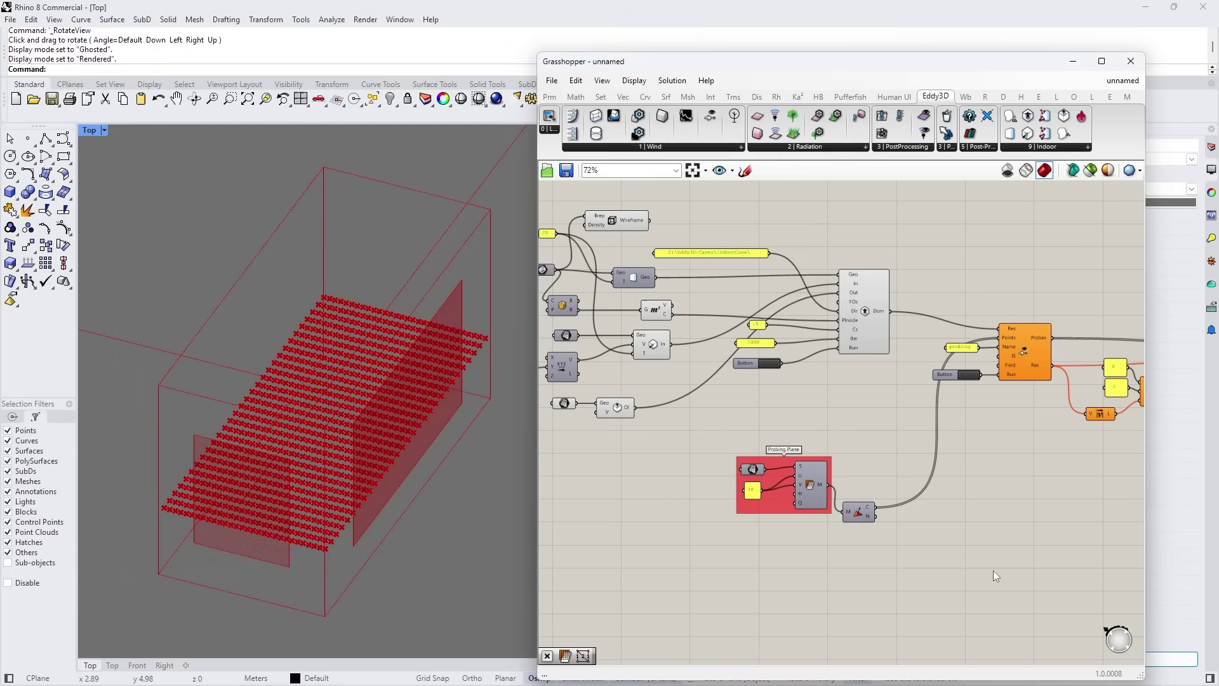
# Run the probing of the simulation results and turn off the probing component's own preview.
pyautogui.scroll(-2, 971, 508)
pyautogui.scroll(3, 972, 457)
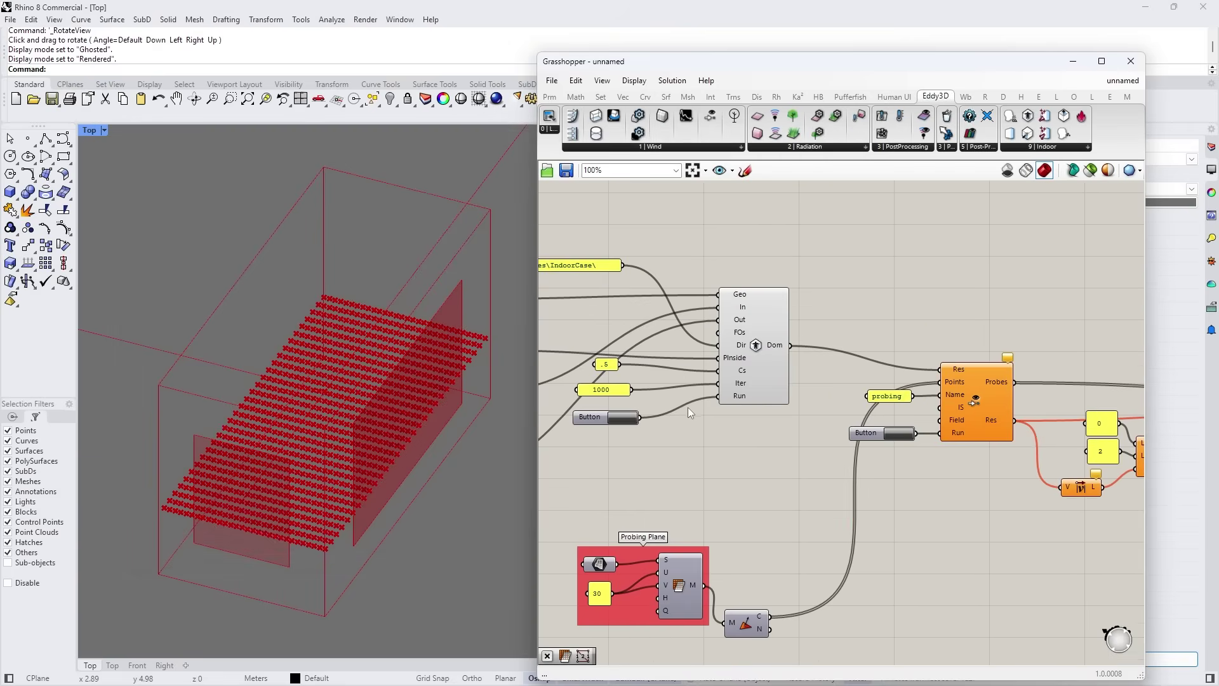
pyautogui.click(760, 326)
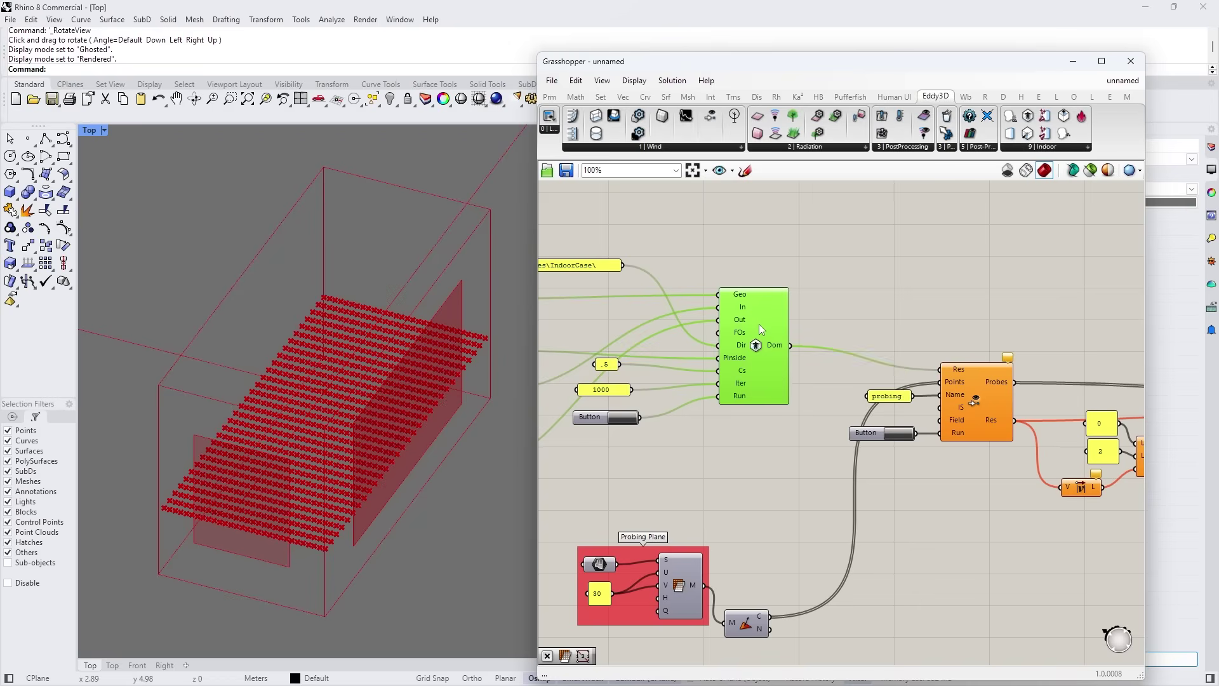
pyautogui.click(904, 434)
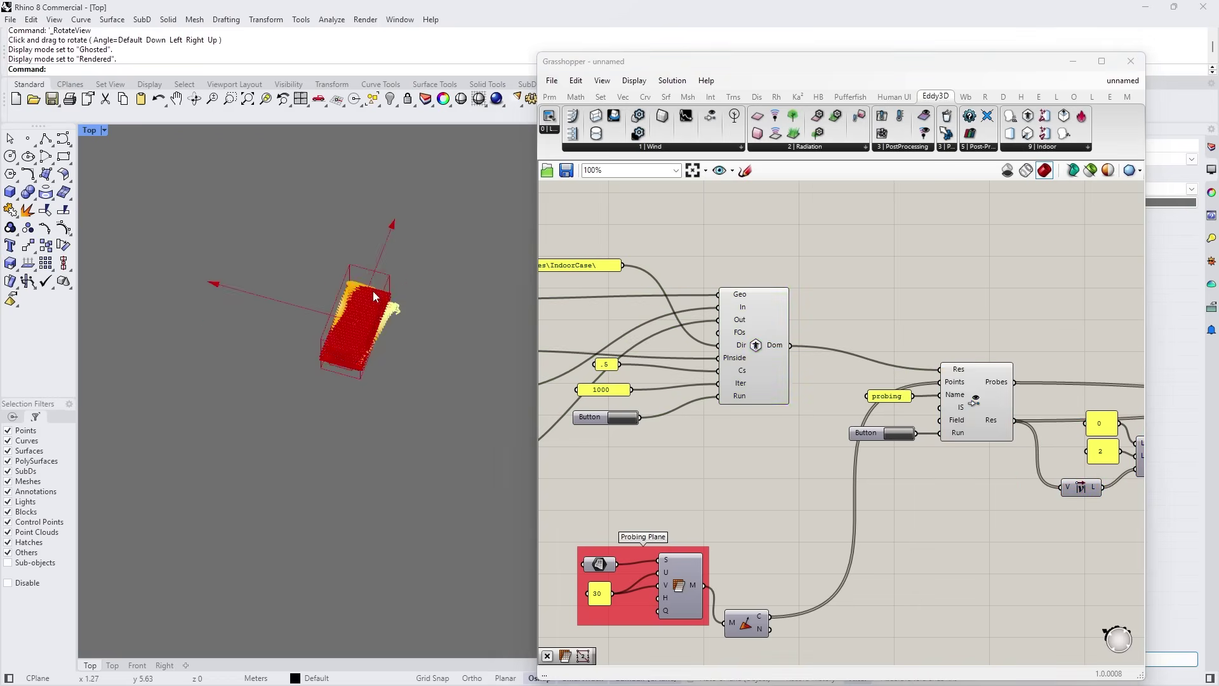
pyautogui.rightClick(972, 378)
pyautogui.press('Escape')
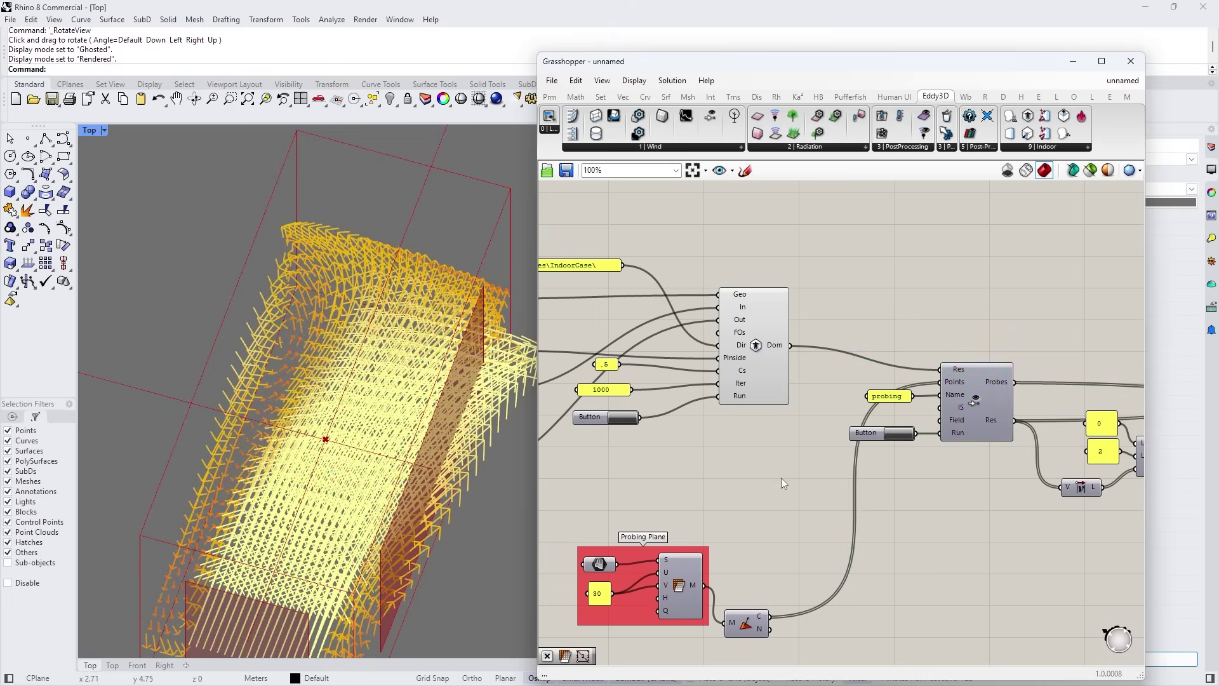
# Highlight the coloured vector display component fed by the gradient and set the Rhino viewport to the world Top view.
pyautogui.scroll(-5, 781, 478)
pyautogui.scroll(7, 829, 452)
pyautogui.scroll(-2, 880, 448)
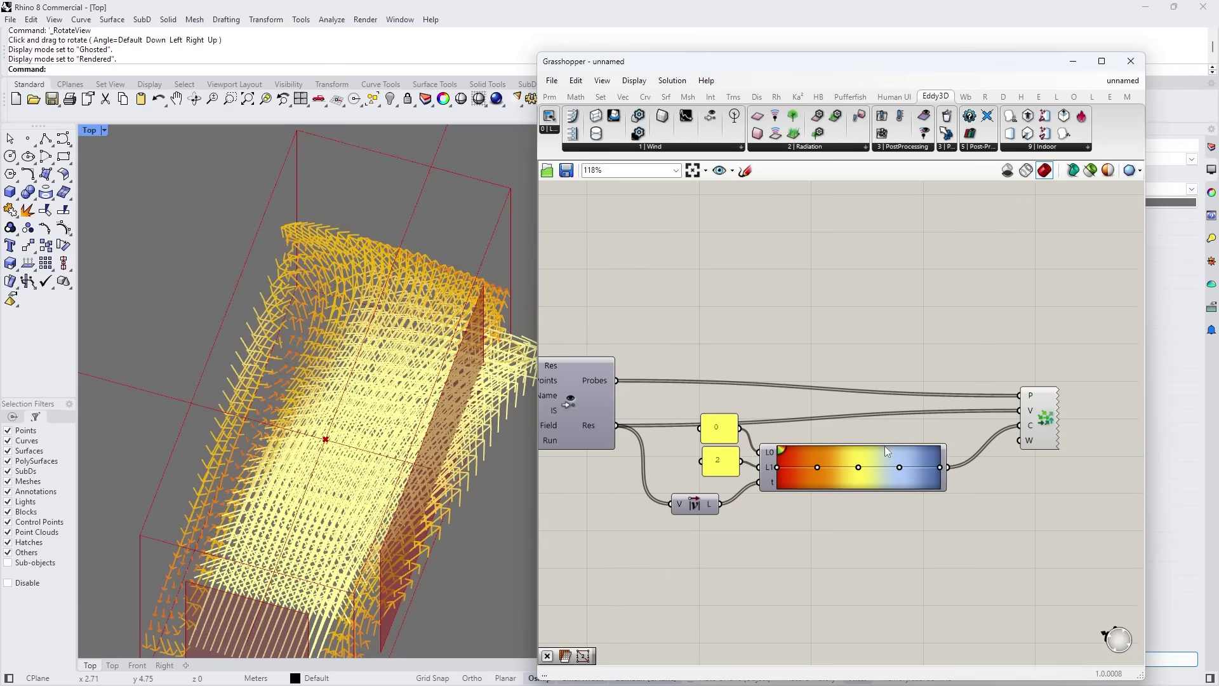
pyautogui.click(1043, 417)
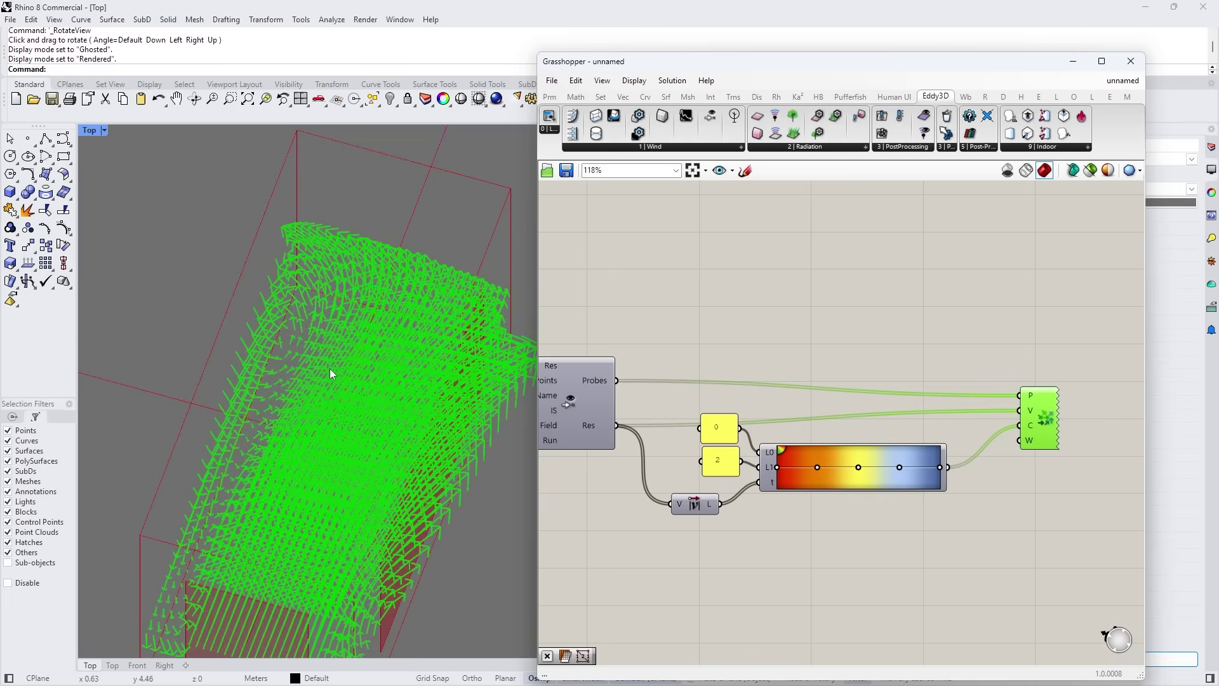
pyautogui.scroll(-3, 329, 368)
pyautogui.moveTo(329, 368); pyautogui.dragTo(262, 303, button='right')
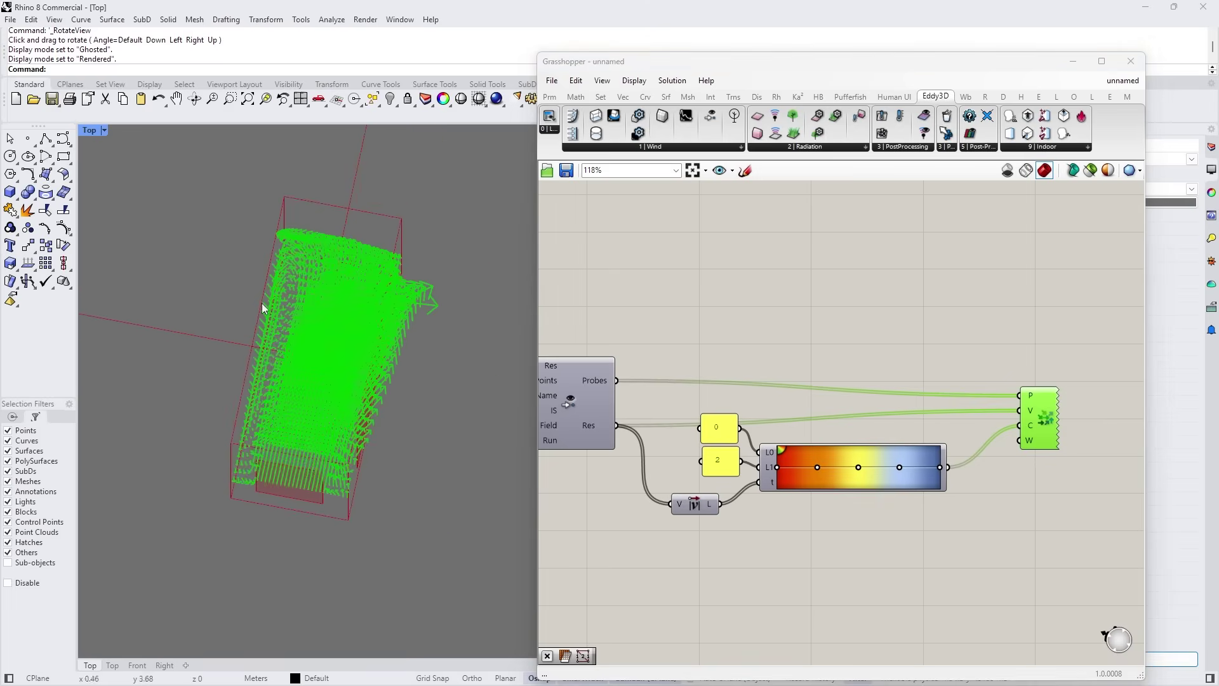
pyautogui.click(91, 131)
pyautogui.moveTo(146, 470)
pyautogui.click(262, 472)
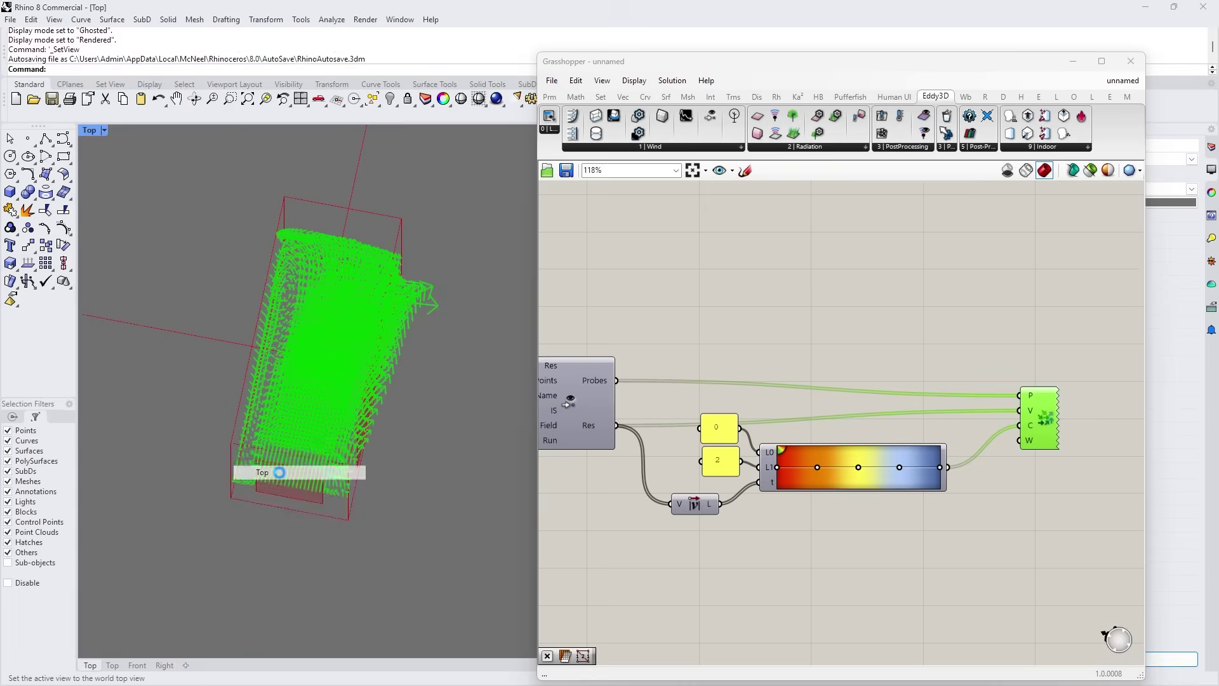
pyautogui.click(789, 340)
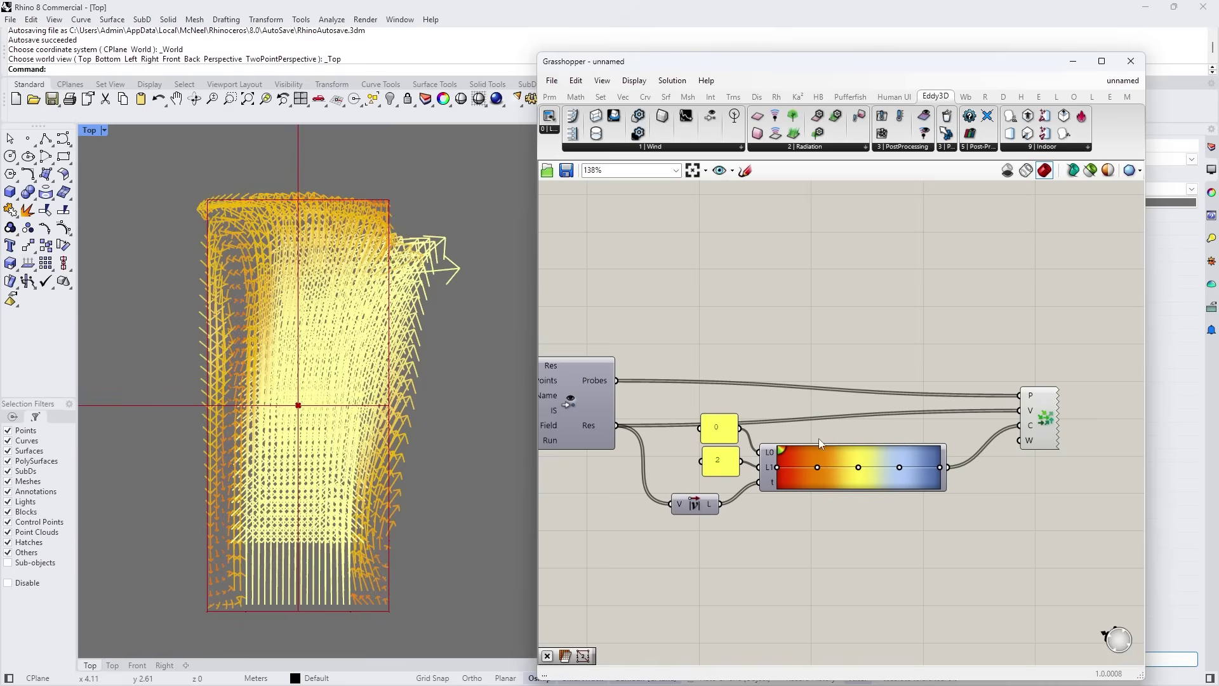
# Insert a Multiplication component between the probing component's Res output and the vector display's V input.
pyautogui.scroll(3, 816, 443)
pyautogui.scroll(-5, 810, 451)
pyautogui.scroll(3, 794, 380)
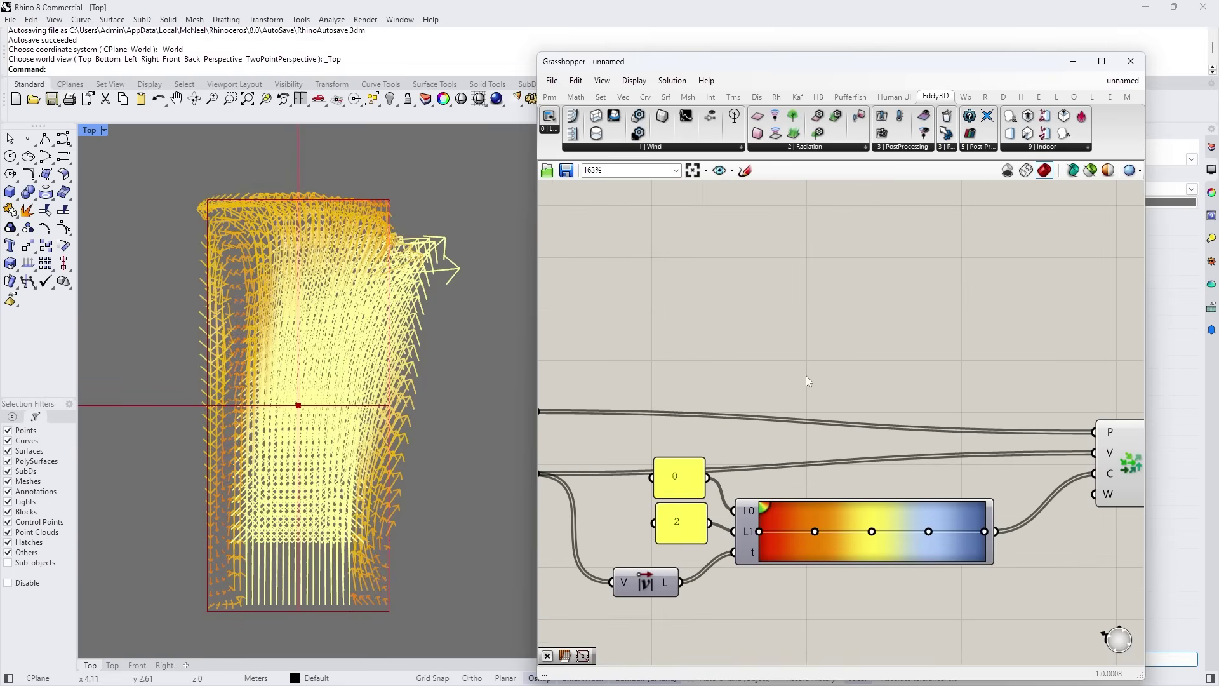
pyautogui.doubleClick(831, 375)
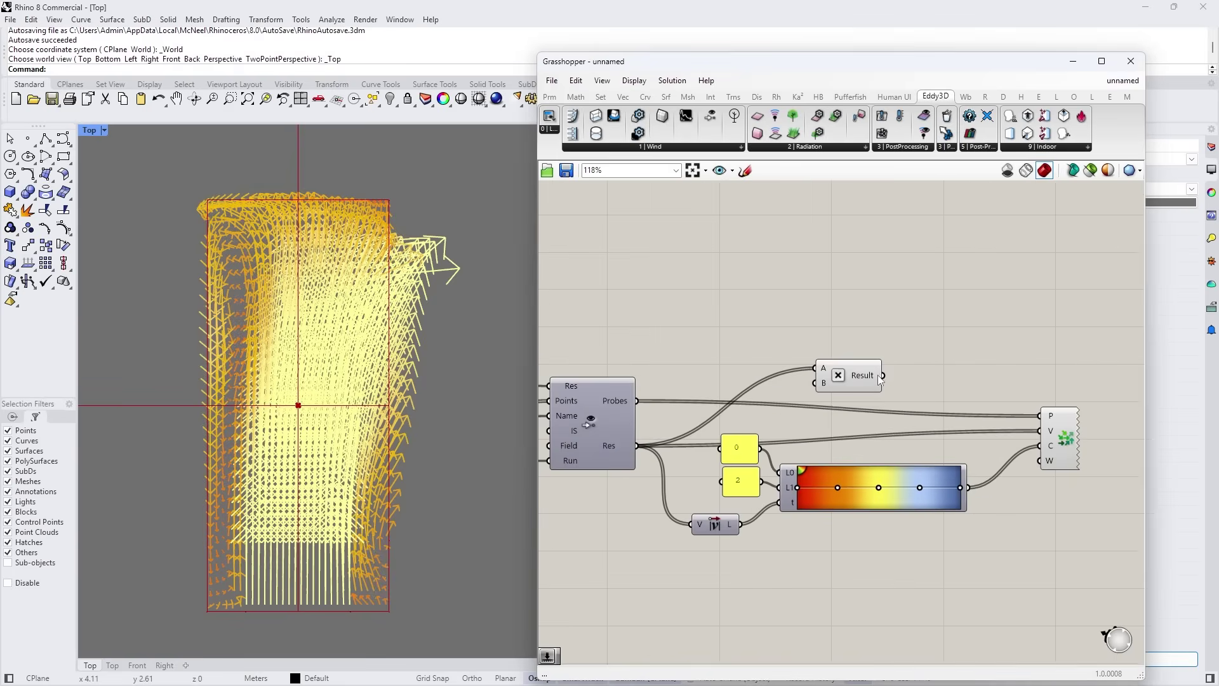
pyautogui.moveTo(883, 375); pyautogui.dragTo(1040, 431)
# Add a Number Slider for the Multiplication component's B input and set it to 0.14.
pyautogui.doubleClick(871, 305)
pyautogui.write('1')
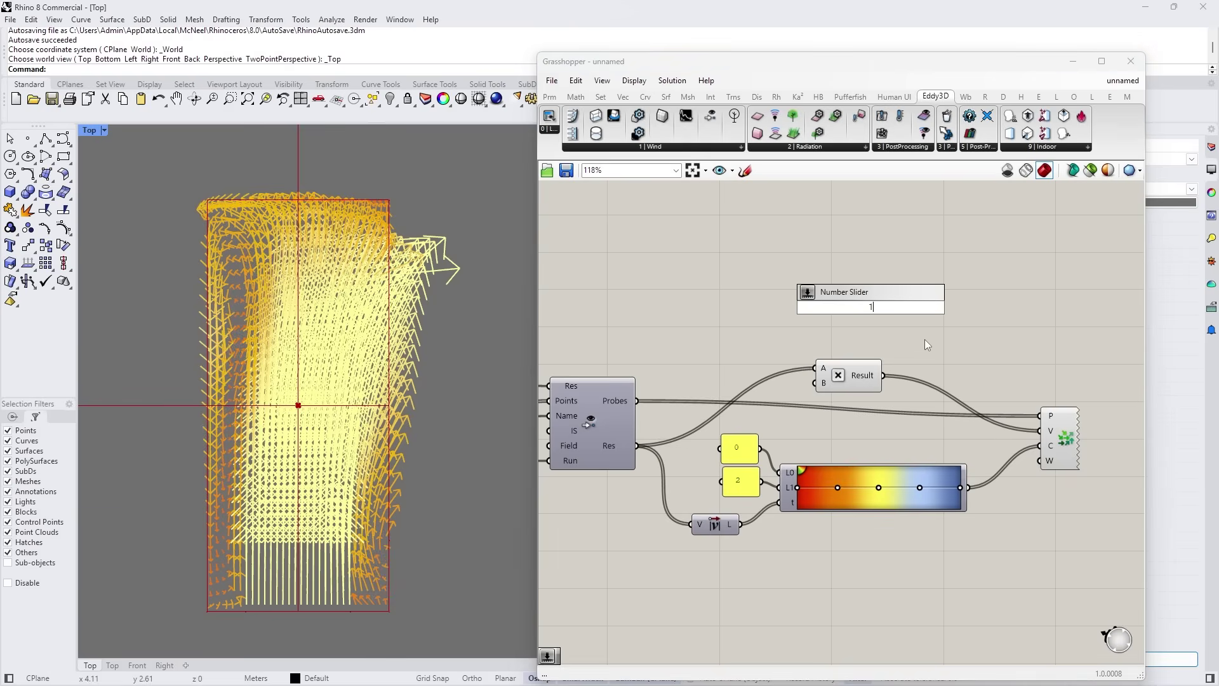
pyautogui.click(872, 316)
pyautogui.moveTo(780, 316); pyautogui.dragTo(703, 318)
pyautogui.scroll(5, 766, 311)
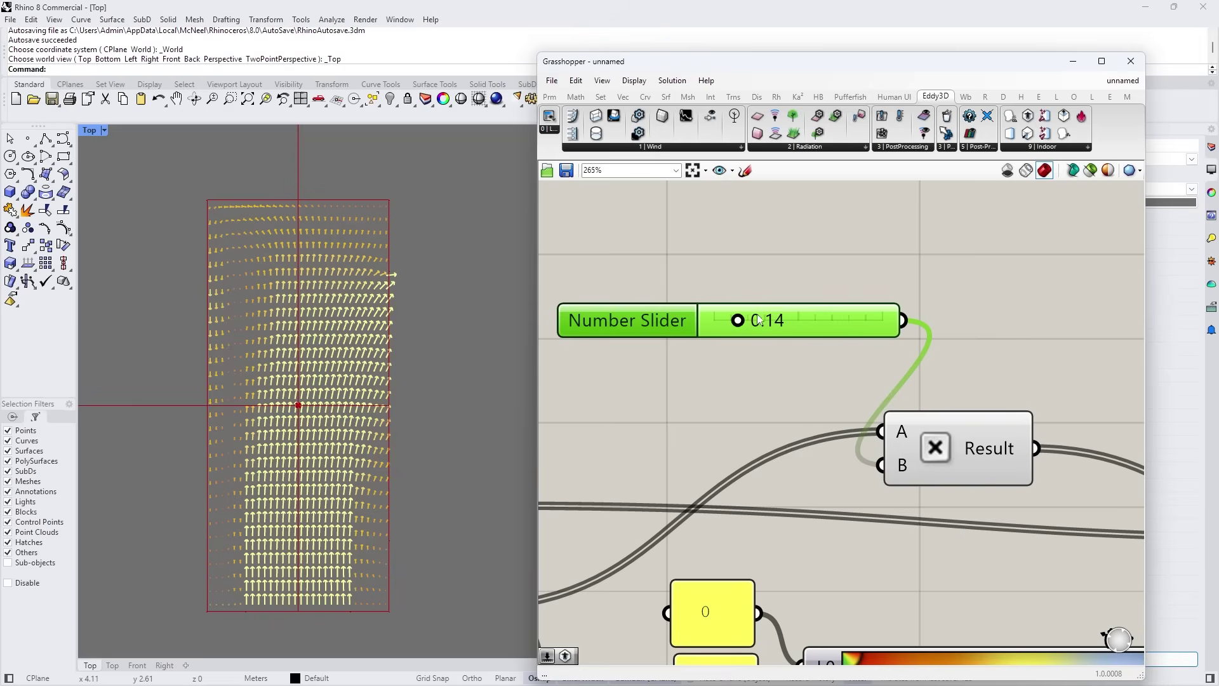
pyautogui.scroll(-5, 751, 327)
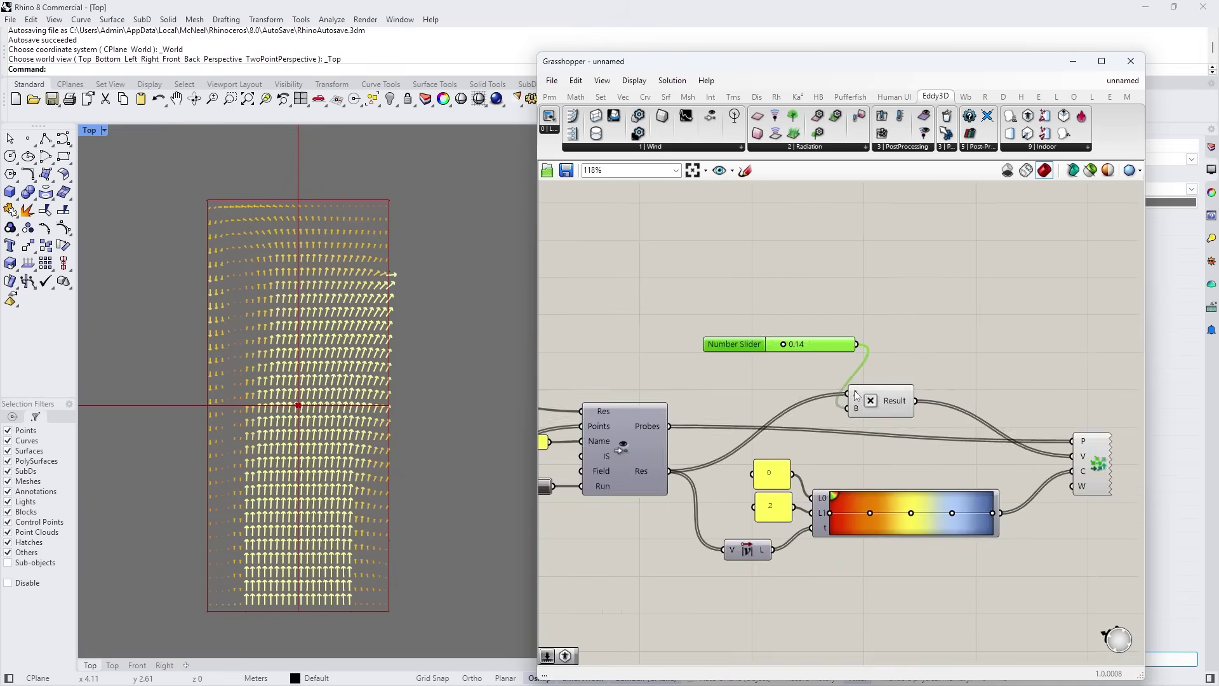
# Set the vector-scaling Number Slider to 0.10 and inspect the airflow arrows up close in the Top view.
pyautogui.scroll(2, 663, 489)
pyautogui.moveTo(630, 470)
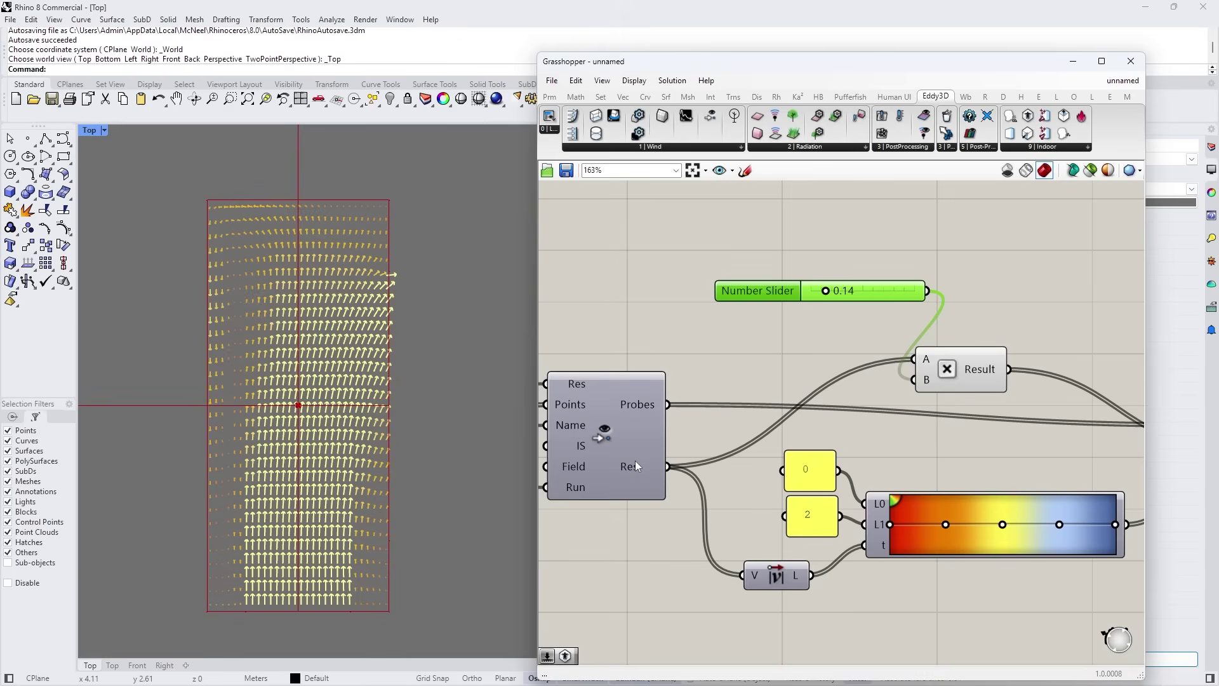
pyautogui.moveTo(852, 289); pyautogui.dragTo(806, 294)
pyautogui.scroll(2, 337, 434)
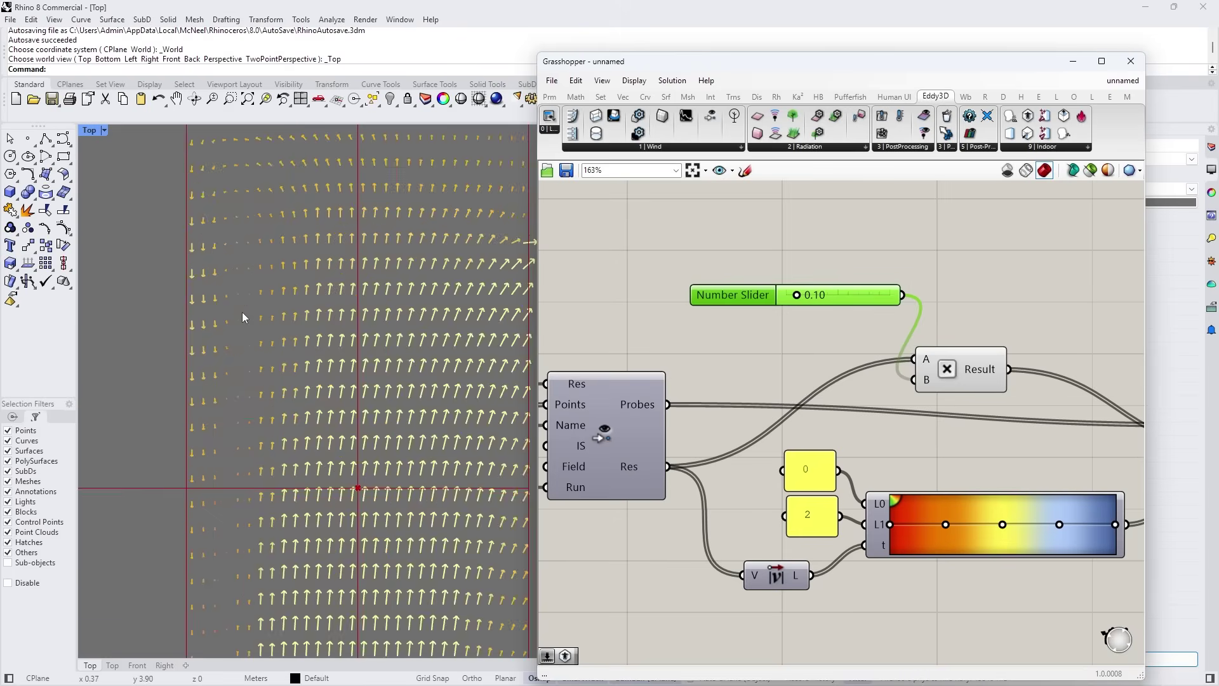
pyautogui.click(1012, 309)
pyautogui.scroll(-10, 767, 344)
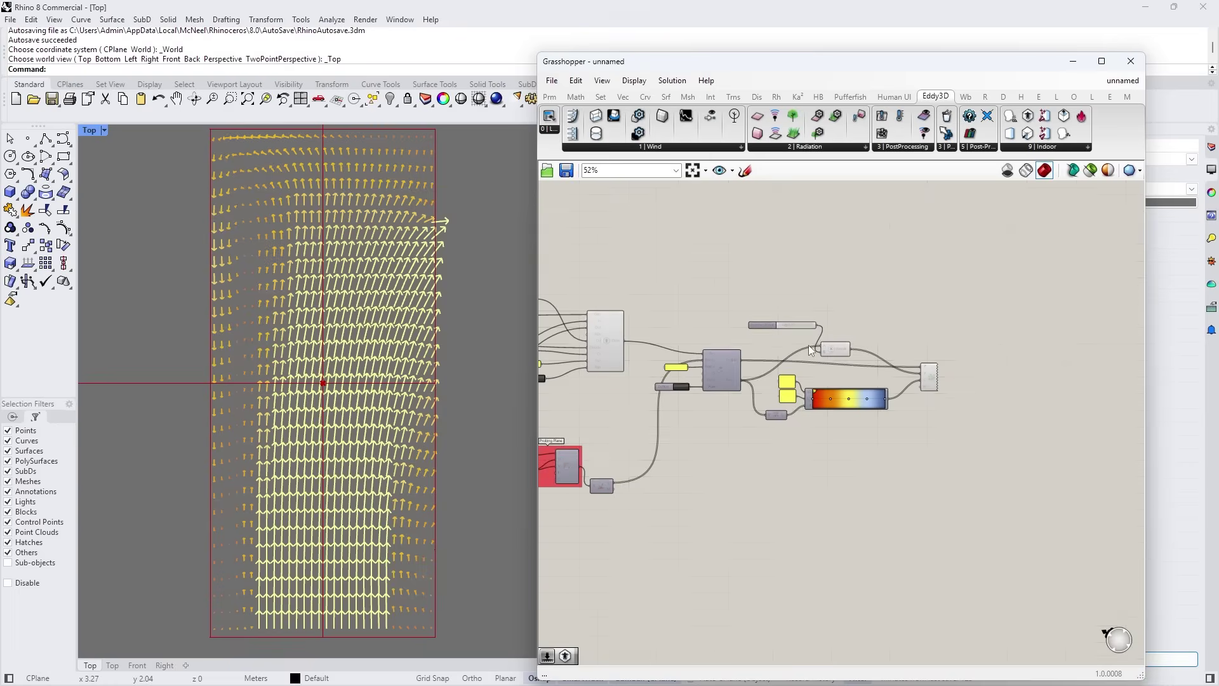
pyautogui.scroll(3, 779, 356)
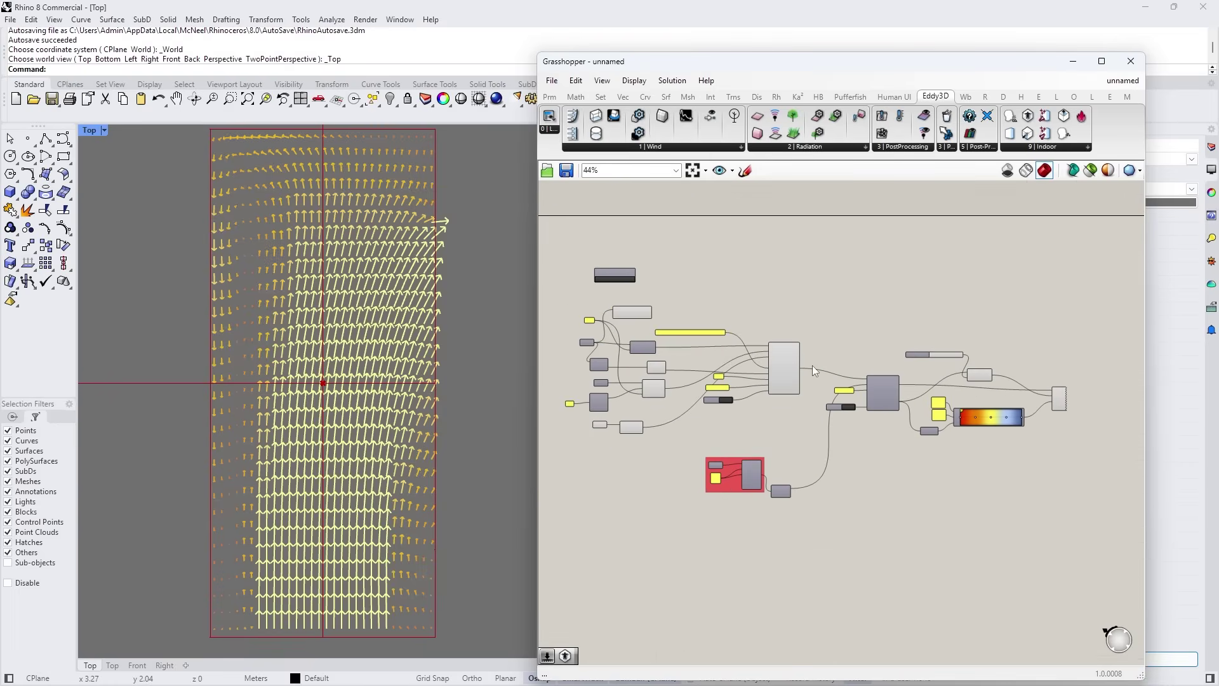
pyautogui.moveTo(554, 246); pyautogui.dragTo(1099, 545)
pyautogui.click(843, 247)
# Load the 97_ExportResultsAsGeoJSON template through the Eddy3D Templates component.
pyautogui.scroll(5, 636, 264)
pyautogui.rightClick(629, 274)
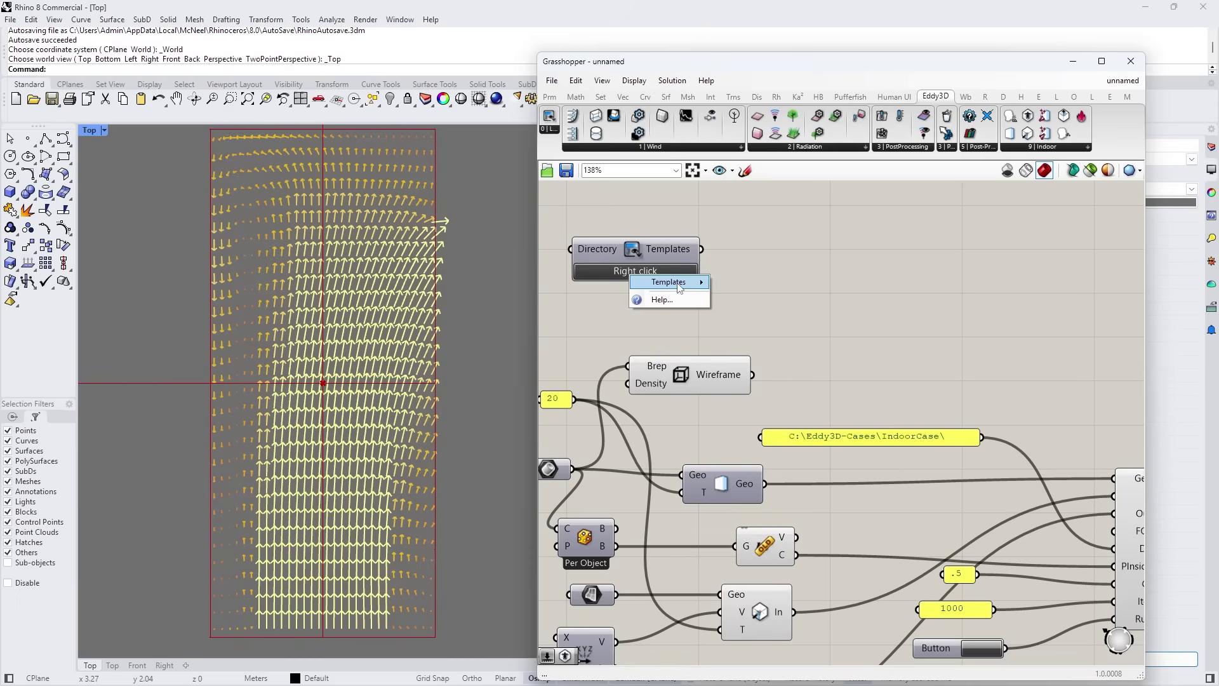
pyautogui.moveTo(676, 284)
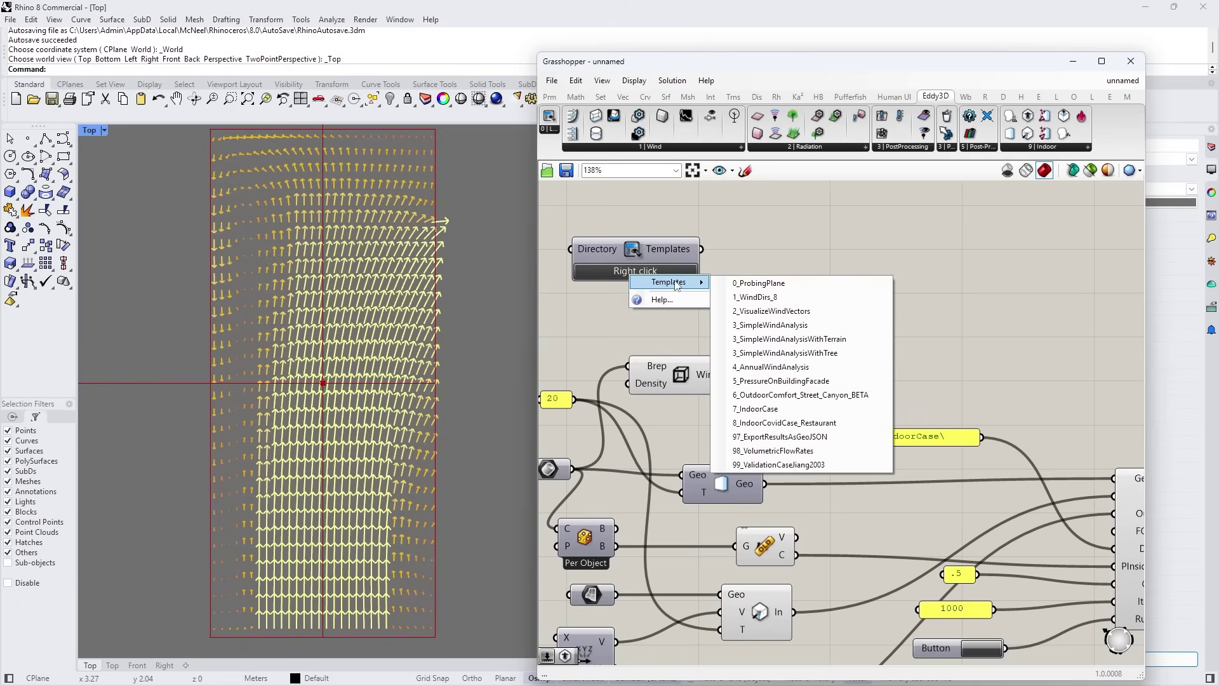
pyautogui.click(818, 438)
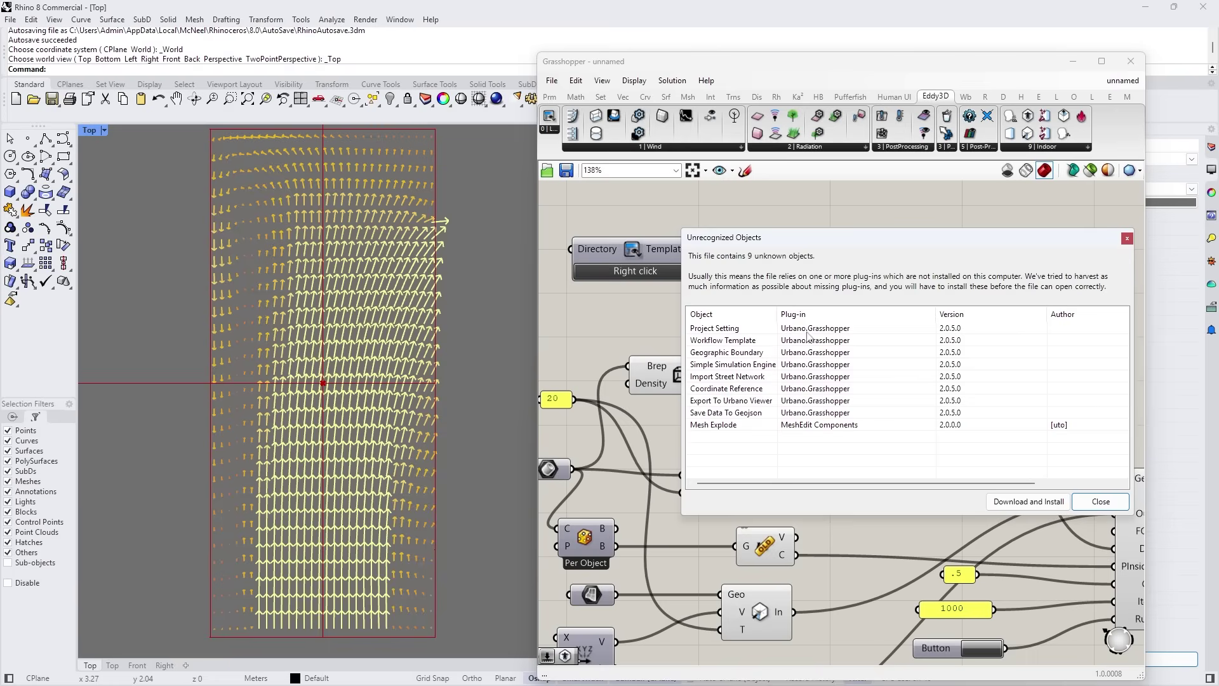
# Download and install the missing Urbano2 and MeshEdit-Components plug-ins, close the dialogs and bring the loaded template into view.
pyautogui.click(1039, 504)
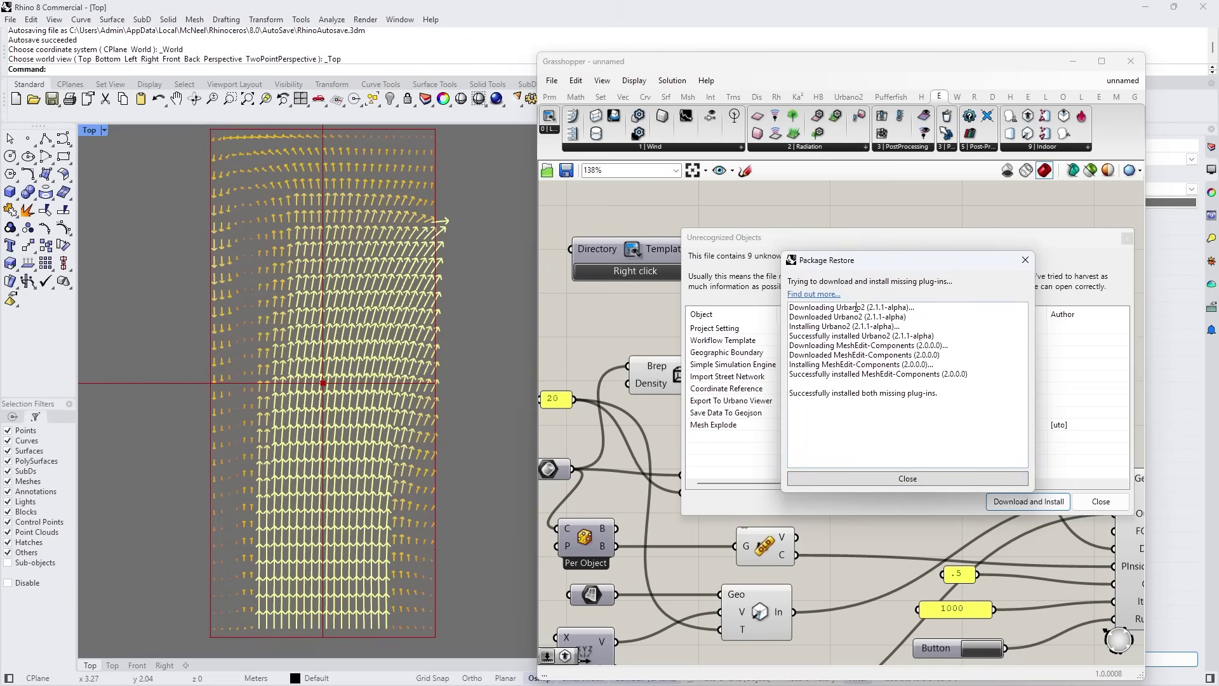
pyautogui.click(908, 478)
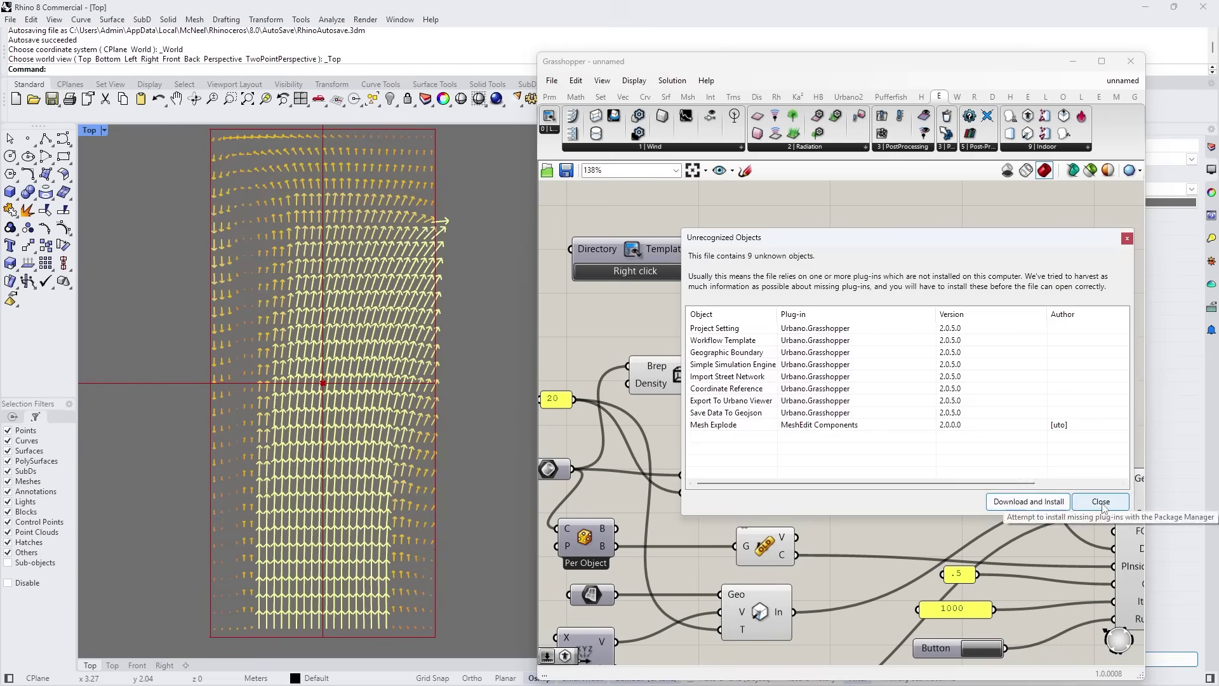
pyautogui.click(1071, 501)
pyautogui.click(873, 401)
pyautogui.click(845, 538)
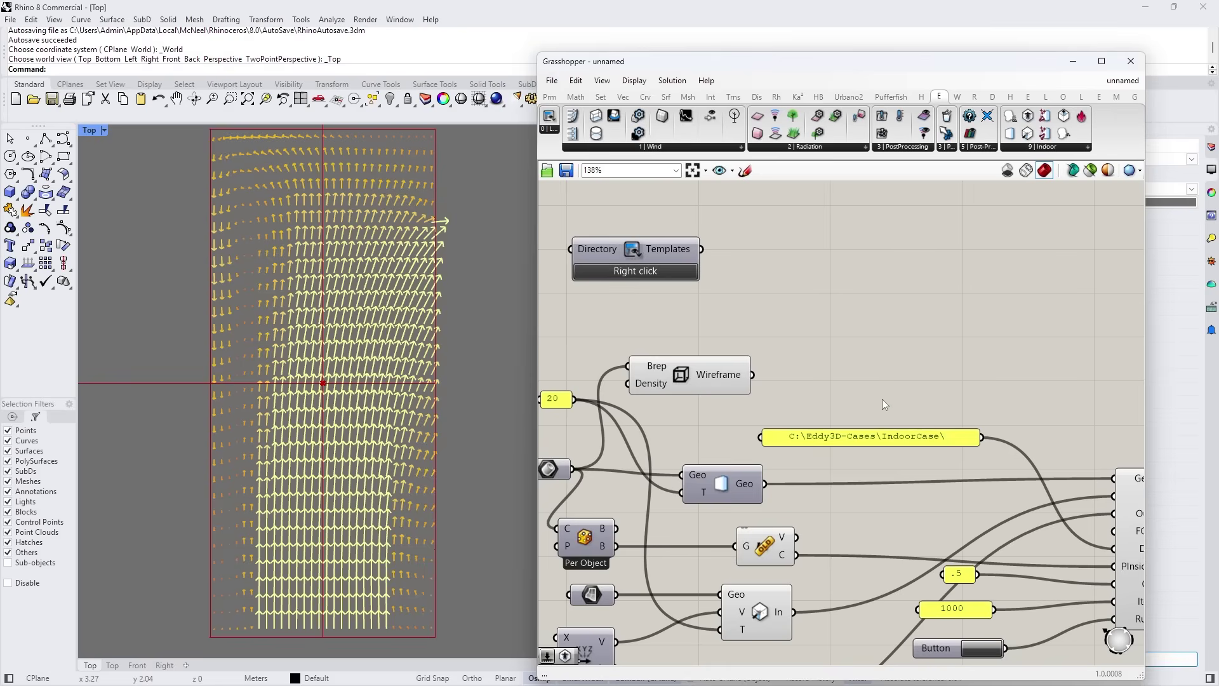
pyautogui.scroll(-10, 853, 387)
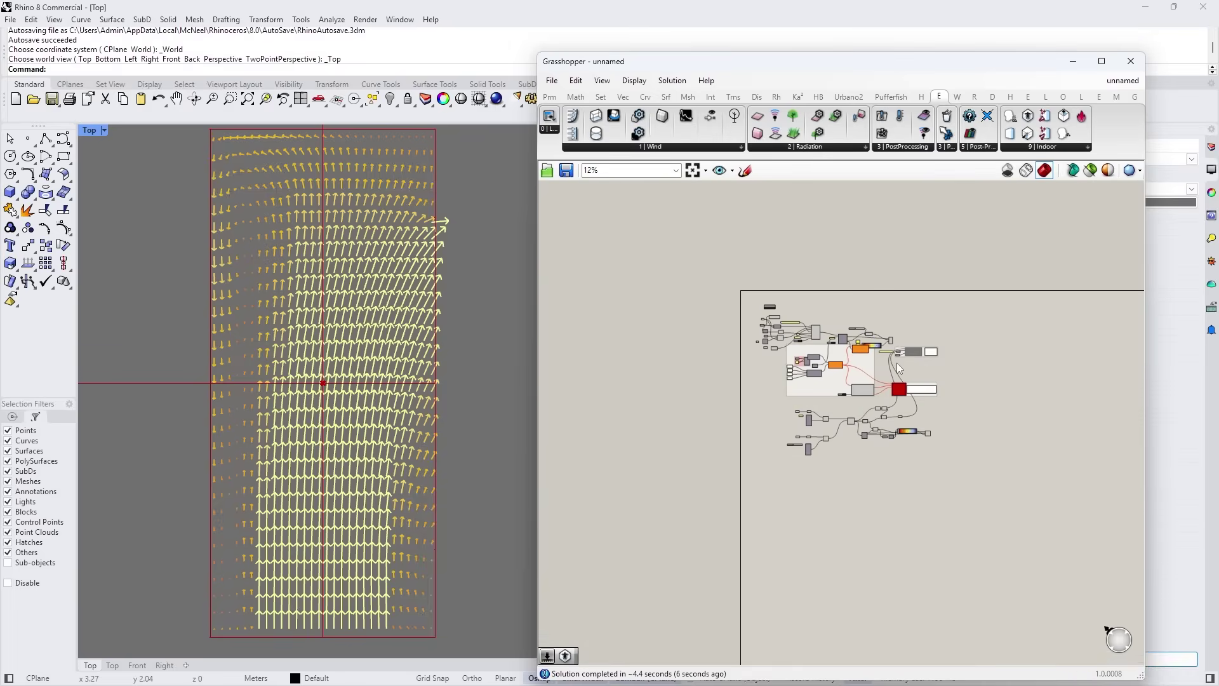
# Delete the loaded export template's outer and lower component groups that surround the airflow definition on the canvas.
pyautogui.scroll(8, 821, 261)
pyautogui.scroll(-6, 821, 266)
pyautogui.moveTo(1033, 287); pyautogui.dragTo(922, 443)
pyautogui.press('Delete')
pyautogui.moveTo(931, 369); pyautogui.dragTo(749, 478)
pyautogui.press('Delete')
pyautogui.scroll(5, 811, 304)
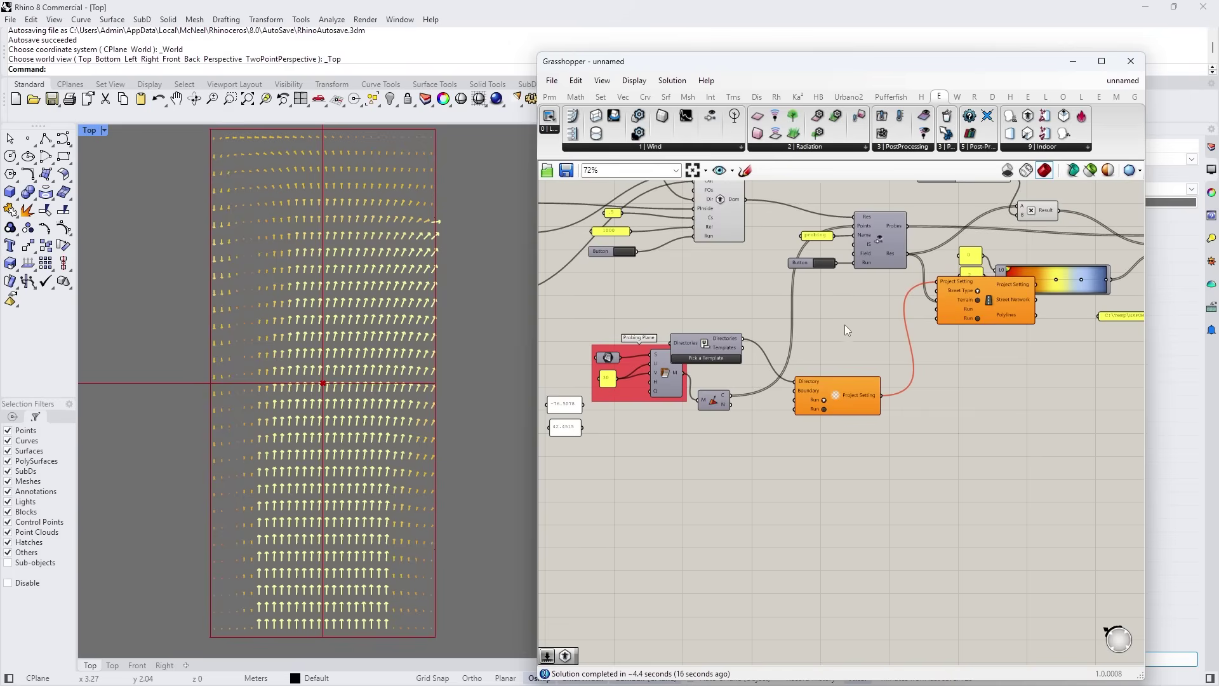
# Remove the leftover Pick a Template, Project Setting and Street Network components from the export template.
pyautogui.scroll(2, 847, 327)
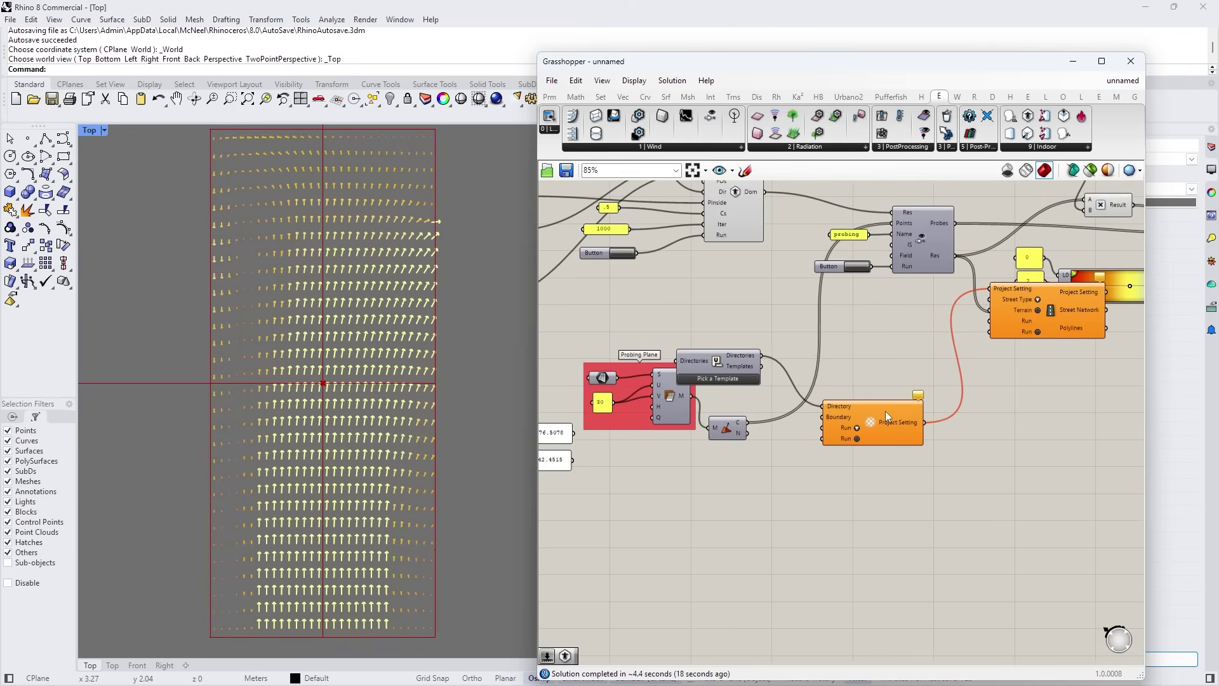
pyautogui.click(716, 361)
pyautogui.press('Delete')
pyautogui.click(875, 420)
pyautogui.press('Delete')
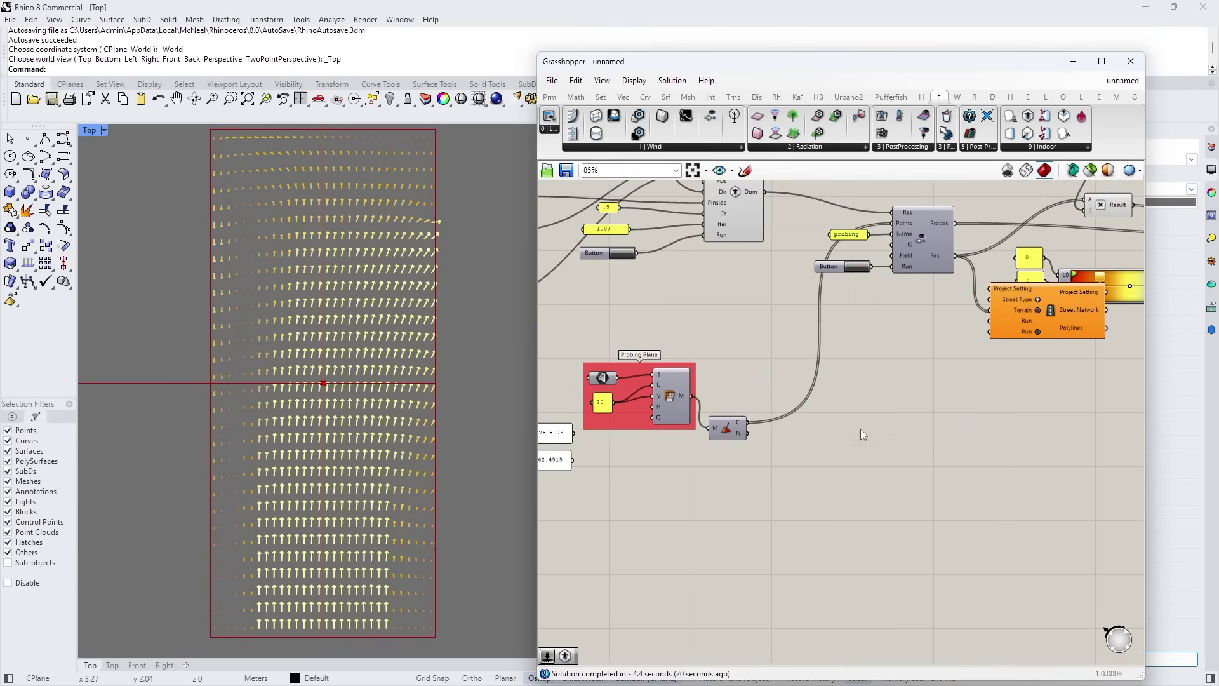
pyautogui.scroll(1, 1008, 340)
pyautogui.moveTo(1009, 340); pyautogui.dragTo(868, 375, button='right')
pyautogui.moveTo(869, 375); pyautogui.dragTo(897, 444)
pyautogui.press('Delete')
# Delete the whole remaining airflow simulation definition, keeping only the Templates component on the canvas.
pyautogui.scroll(-4, 1022, 452)
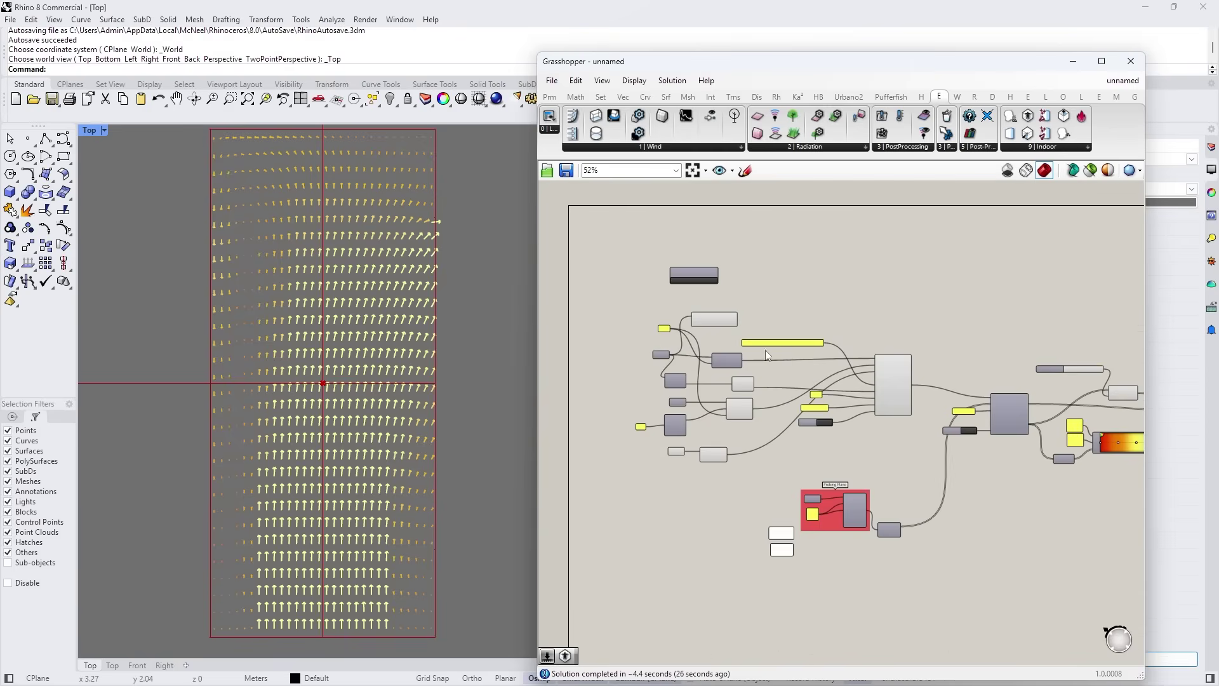
pyautogui.scroll(-3, 553, 365)
pyautogui.moveTo(583, 325); pyautogui.dragTo(1023, 499)
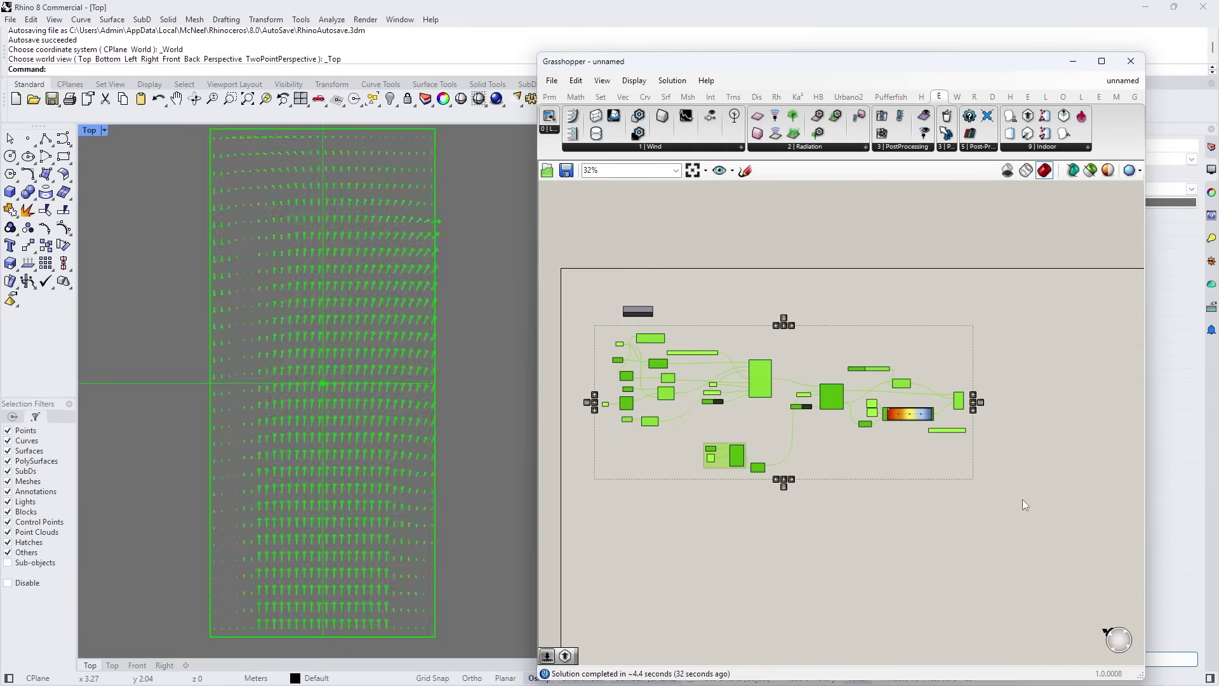
pyautogui.press('Delete')
# Load the 98_VolumetricFlowRates template through the Eddy3D Templates component.
pyautogui.scroll(10, 629, 321)
pyautogui.rightClick(668, 359)
pyautogui.moveTo(711, 367)
pyautogui.click(852, 535)
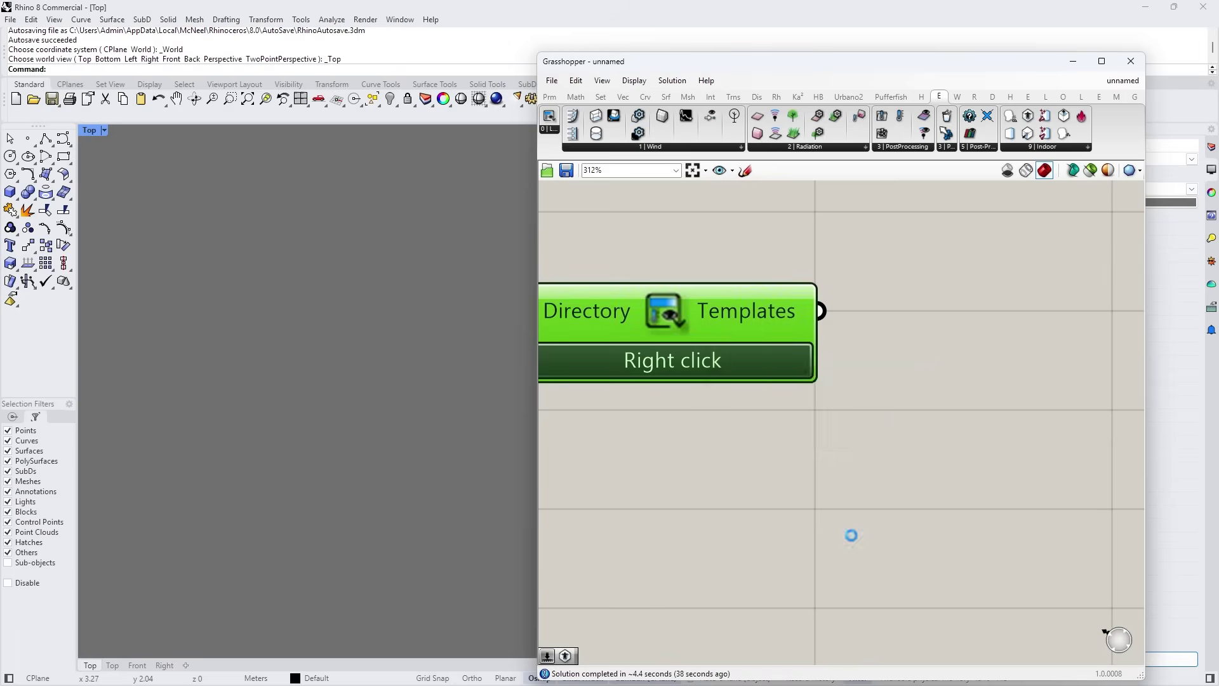
pyautogui.click(873, 401)
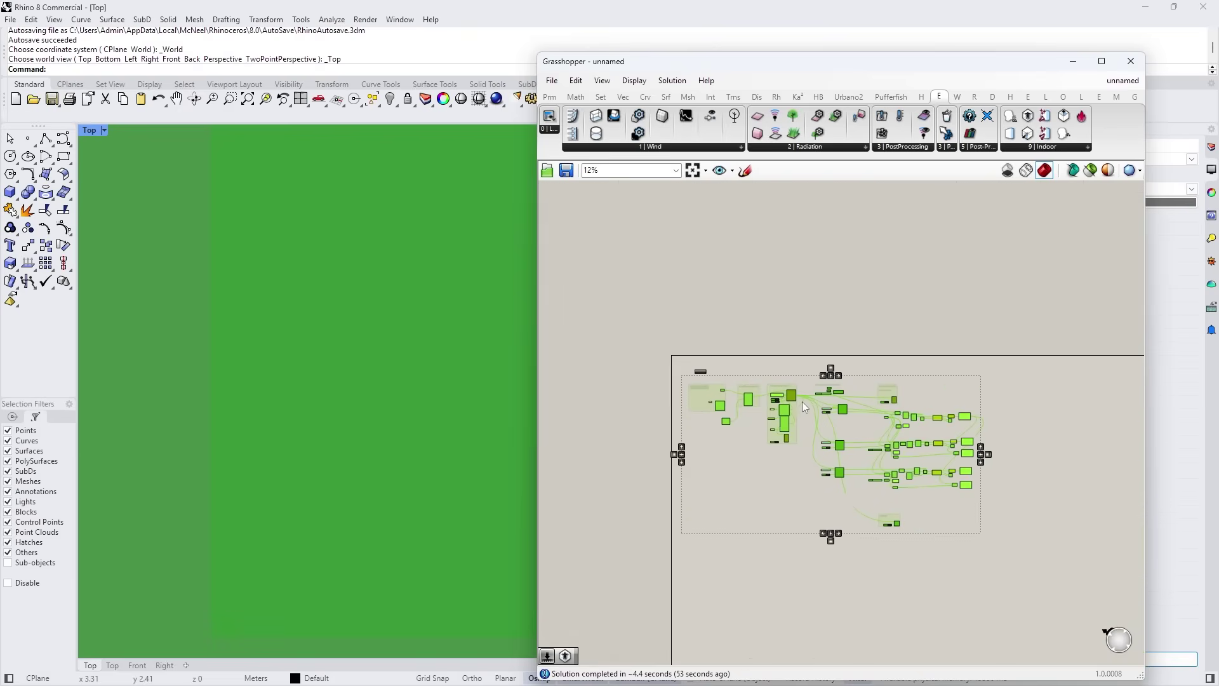
# Examine the loaded template's geometry in the Top view and the components of its Mesh & Simulation group.
pyautogui.scroll(-3, 296, 356)
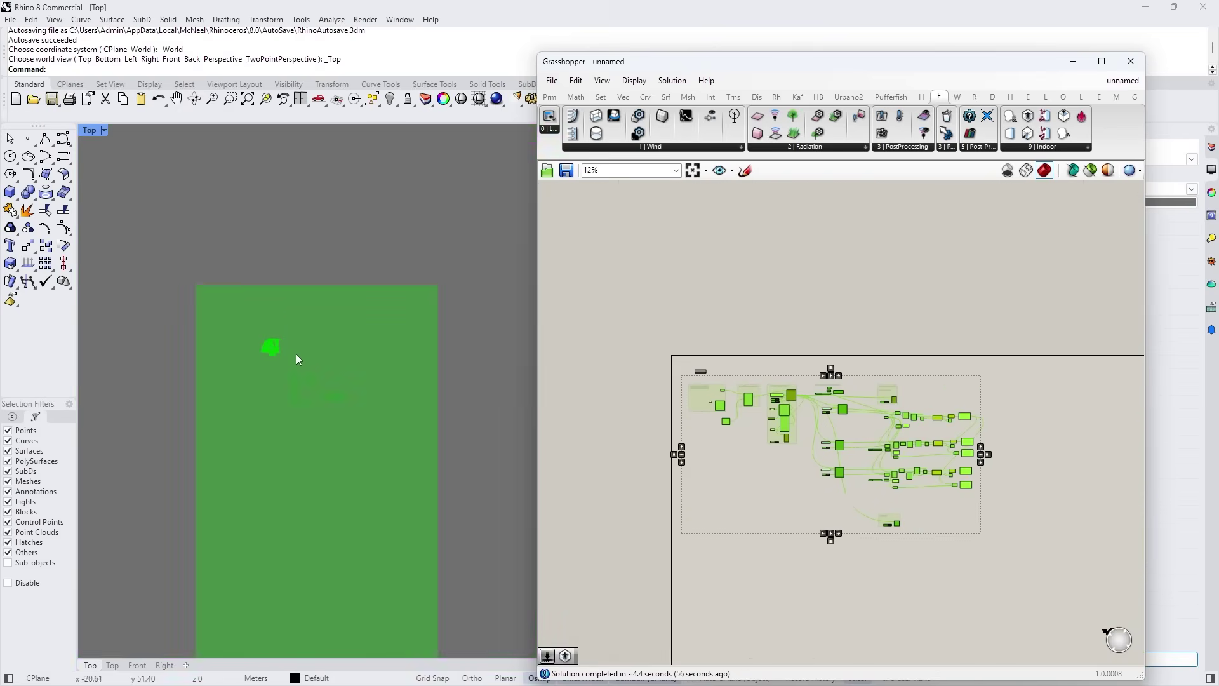
pyautogui.scroll(12, 786, 392)
pyautogui.scroll(-5, 784, 387)
pyautogui.click(828, 413)
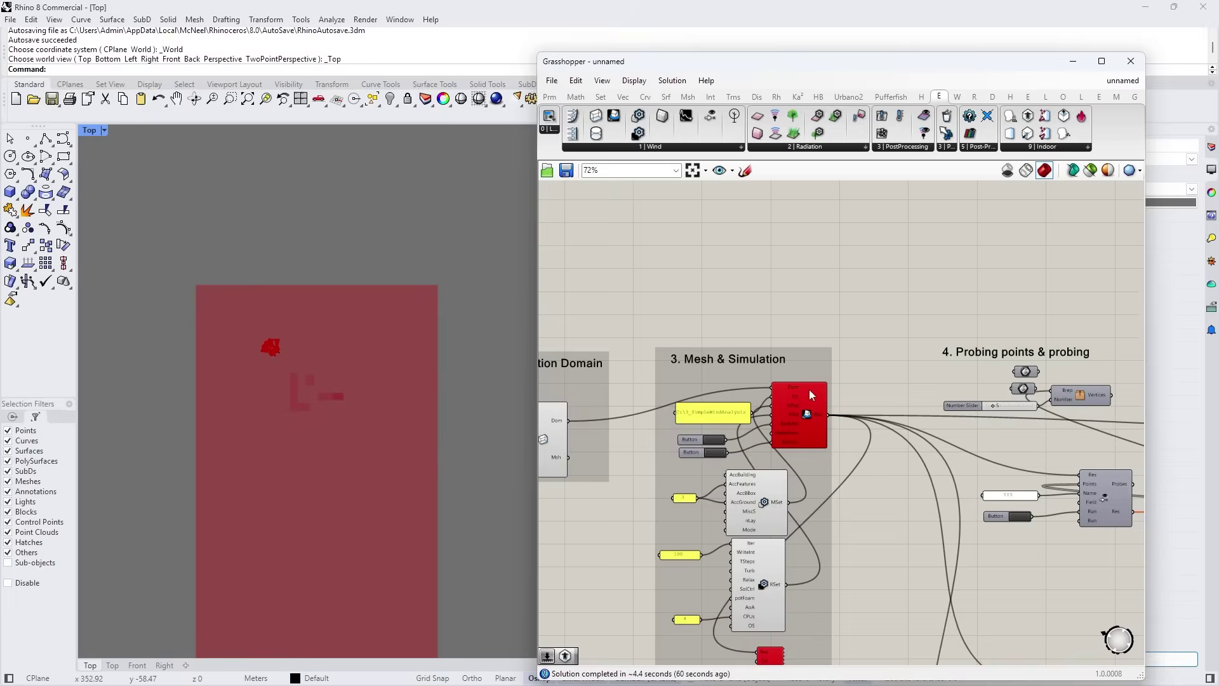
pyautogui.scroll(5, 809, 394)
pyautogui.click(809, 394)
pyautogui.scroll(-6, 809, 394)
pyautogui.scroll(5, 635, 433)
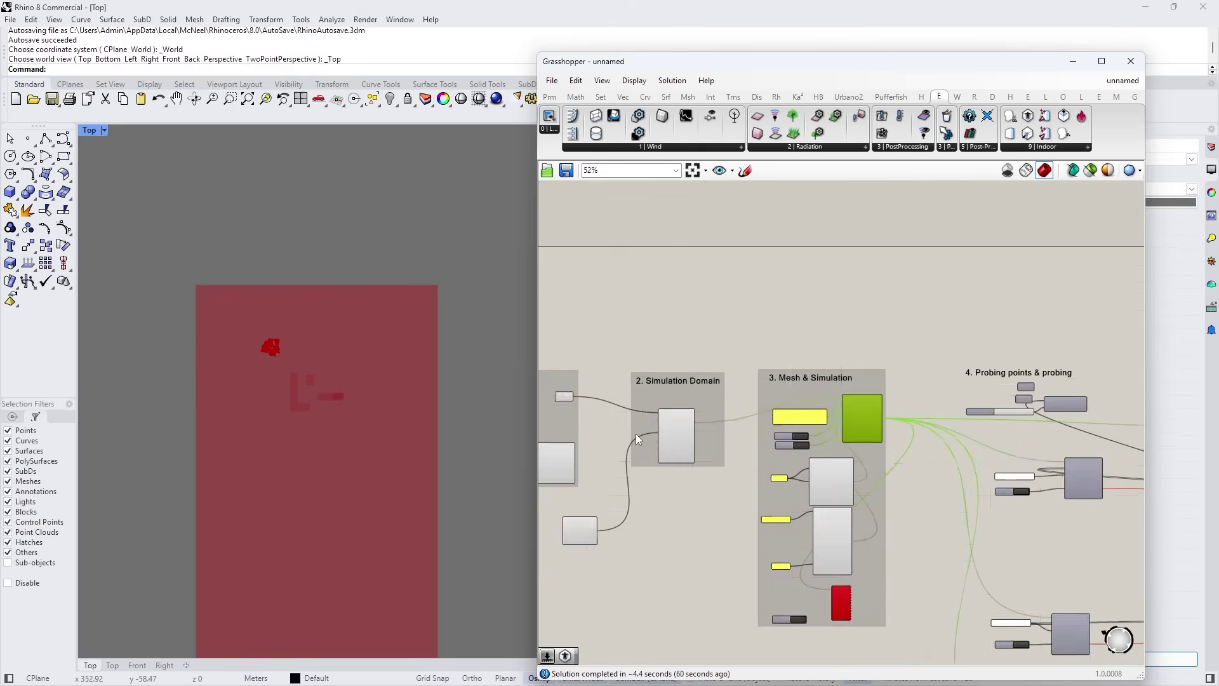
# Move the boundary-condition component wired to the Simulation Domain's BCond input directly below the Geometry & Boundary Conditions group.
pyautogui.click(733, 402)
pyautogui.scroll(-4, 734, 402)
pyautogui.scroll(4, 736, 433)
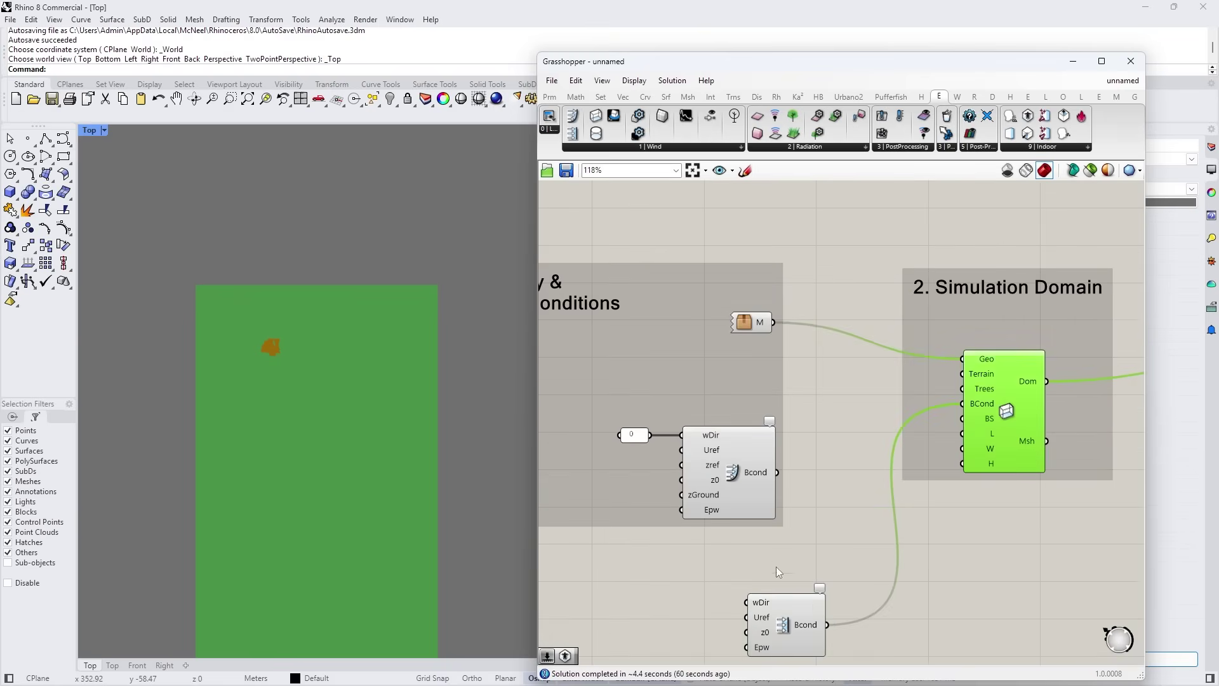
pyautogui.click(740, 590)
pyautogui.moveTo(741, 590); pyautogui.dragTo(741, 562)
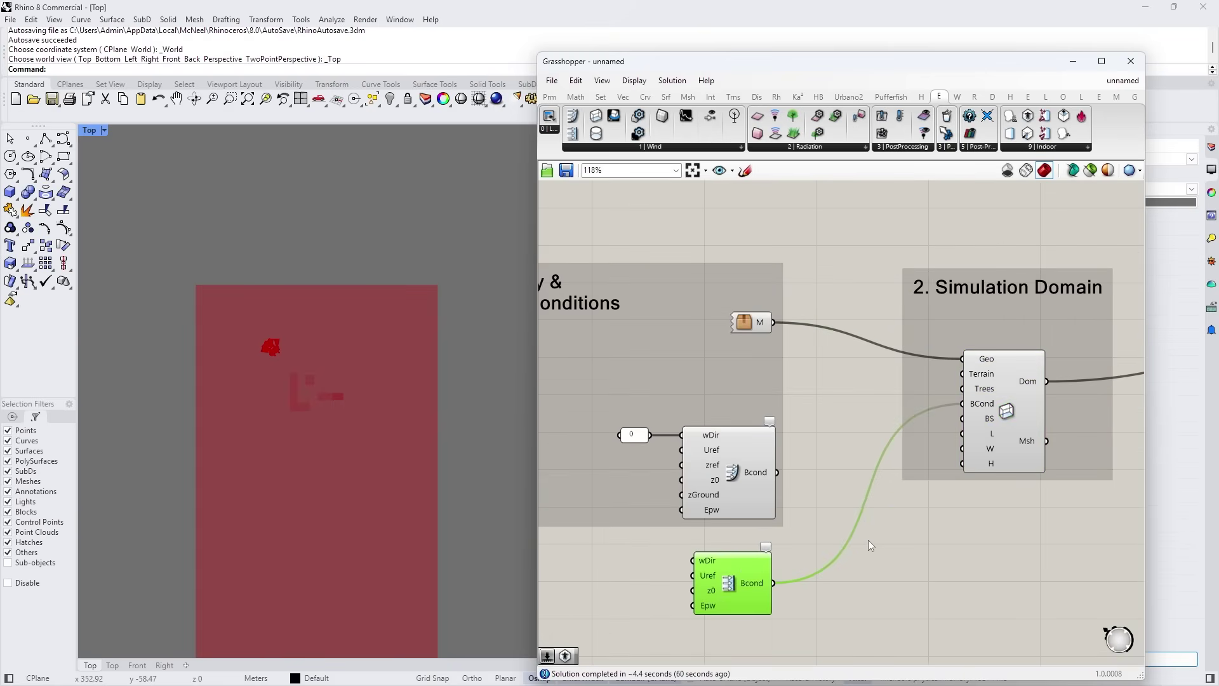
# Inspect the Residuals component in the Mesh & Simulation group and the template's probing and post-processing sections.
pyautogui.scroll(-5, 838, 483)
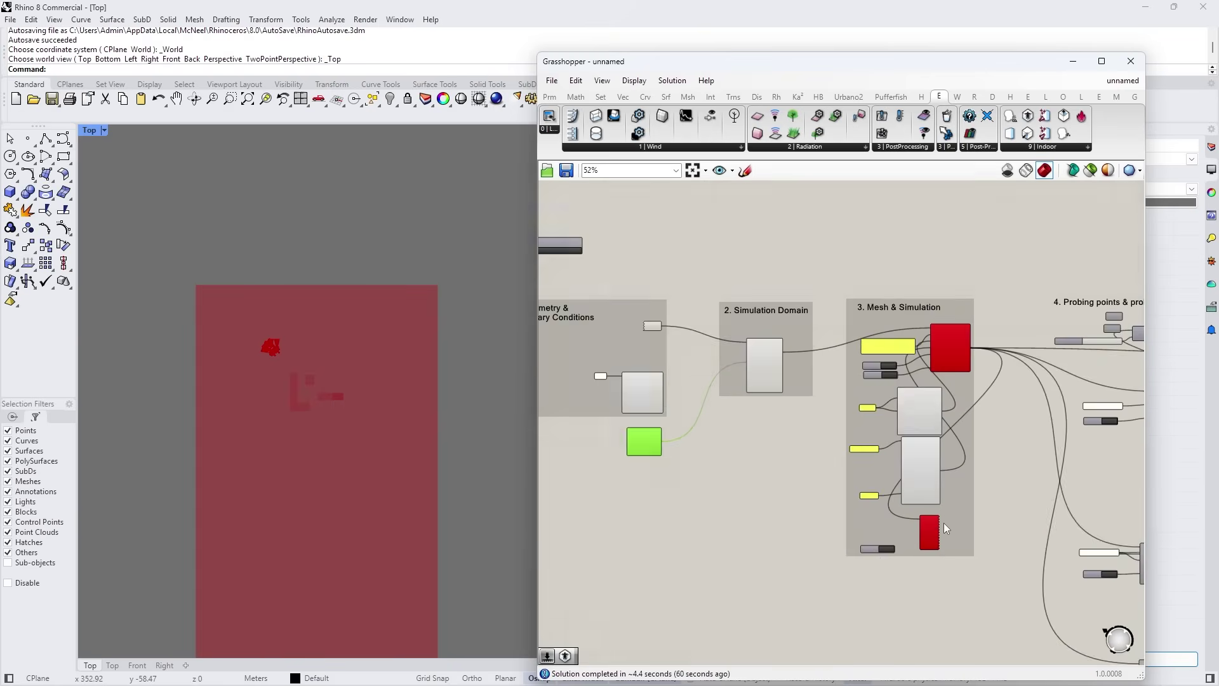
pyautogui.scroll(6, 944, 523)
pyautogui.click(921, 522)
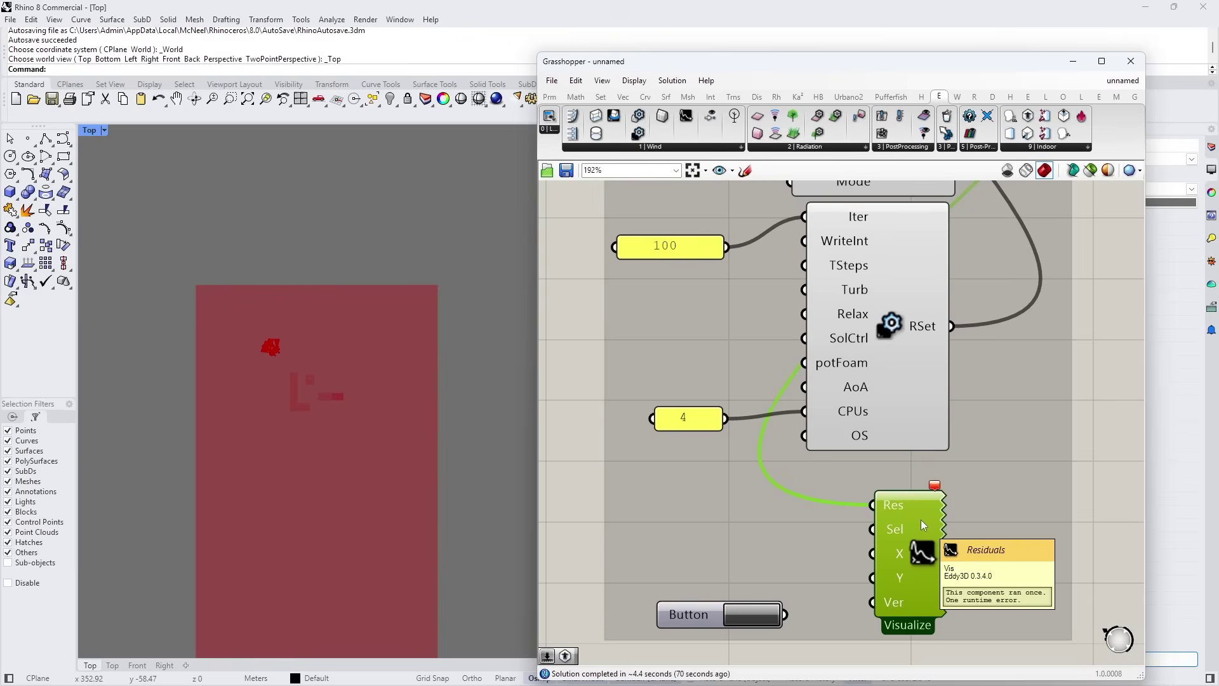
pyautogui.scroll(-8, 921, 520)
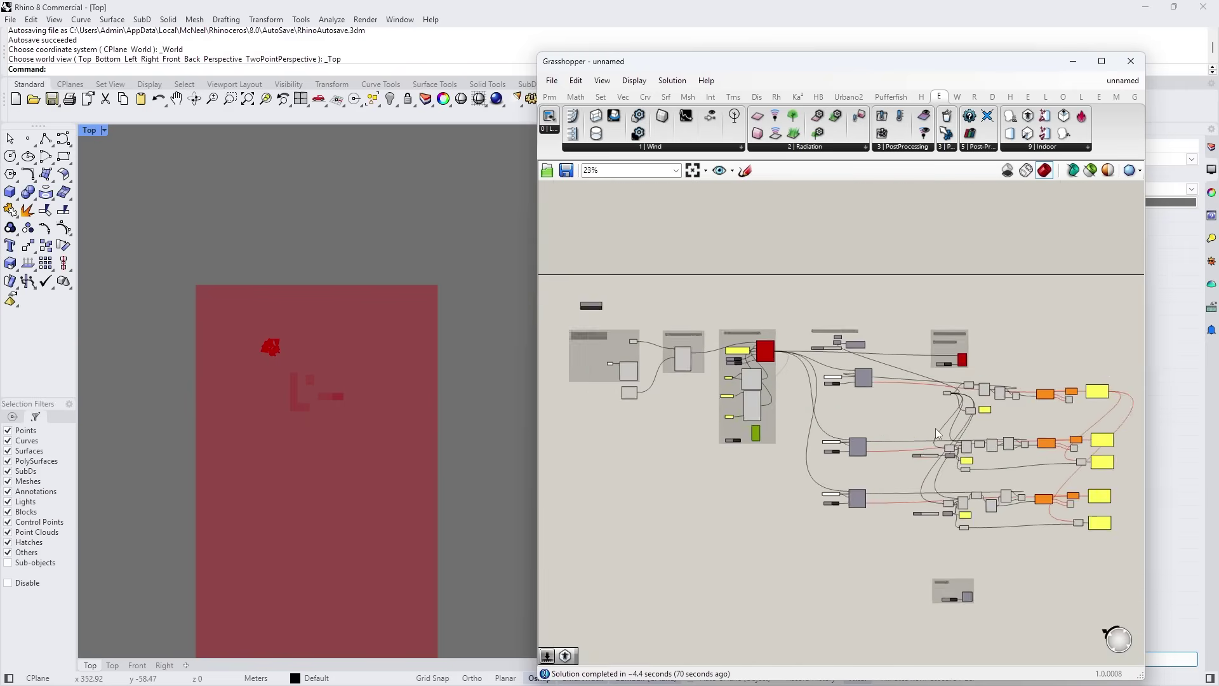
pyautogui.scroll(1, 935, 433)
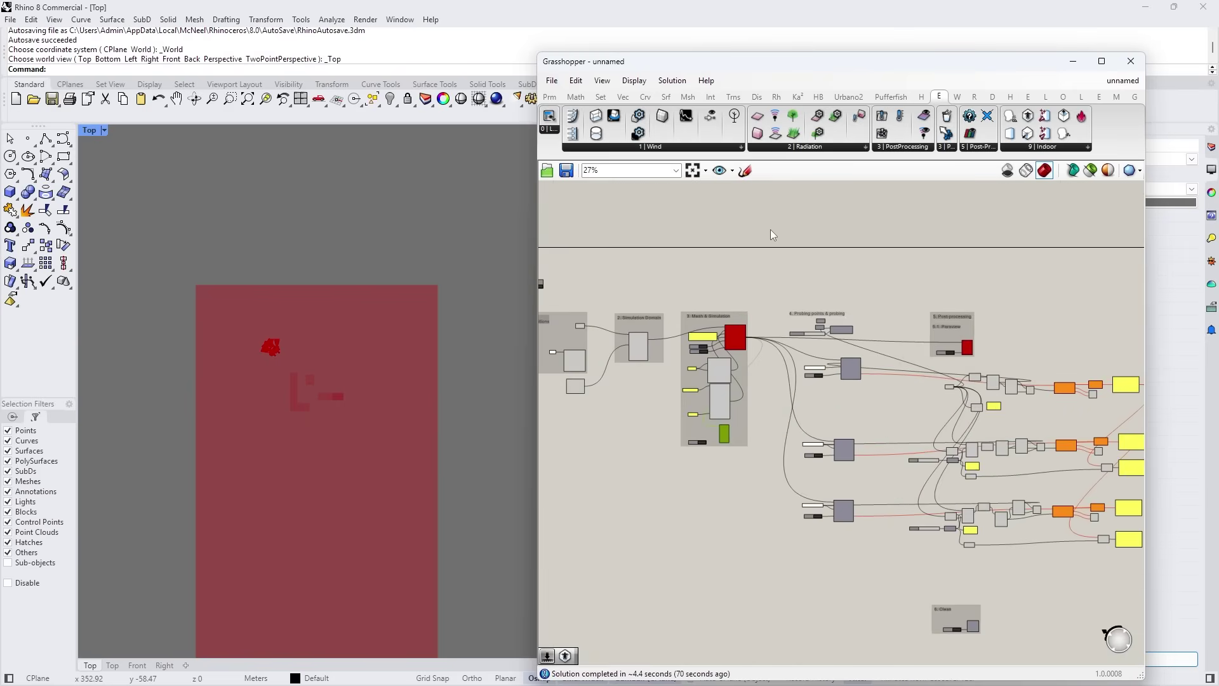
# Clear the current template's components and load the 99_ValidationCaseJiang2003 template through the Templates component.
pyautogui.hotkey('ctrl', 'a')
pyautogui.press('Delete')
pyautogui.scroll(4, 622, 298)
pyautogui.scroll(3, 619, 291)
pyautogui.rightClick(635, 317)
pyautogui.moveTo(674, 325)
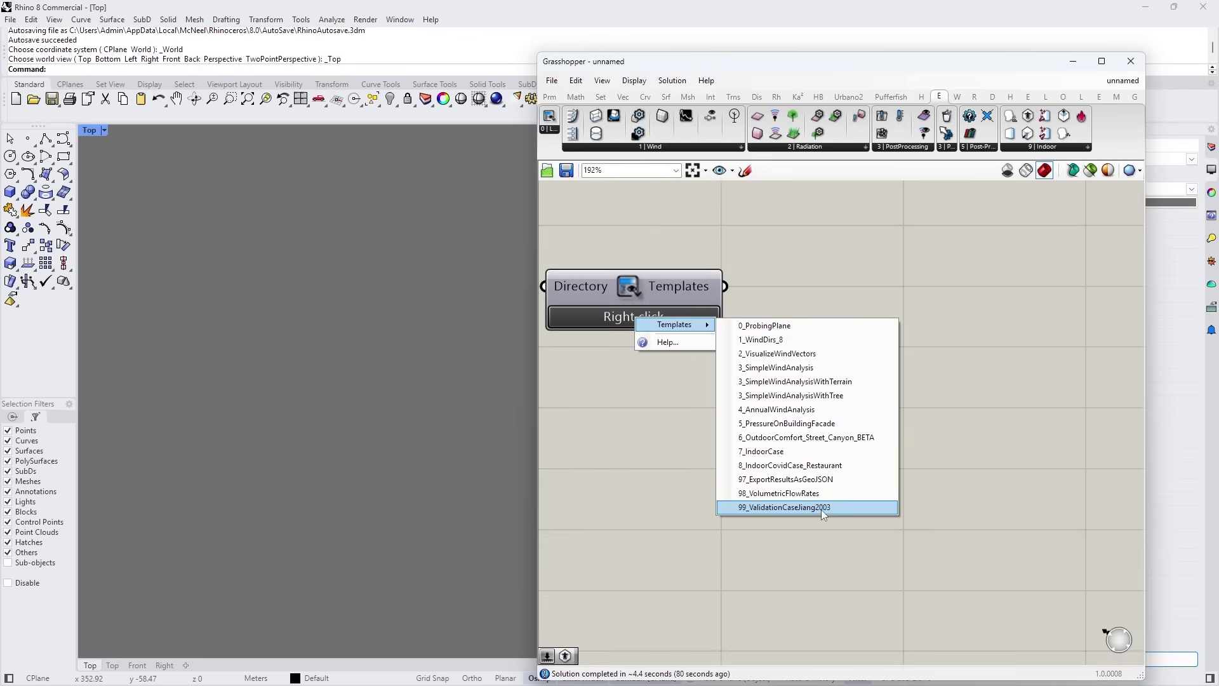
pyautogui.click(822, 508)
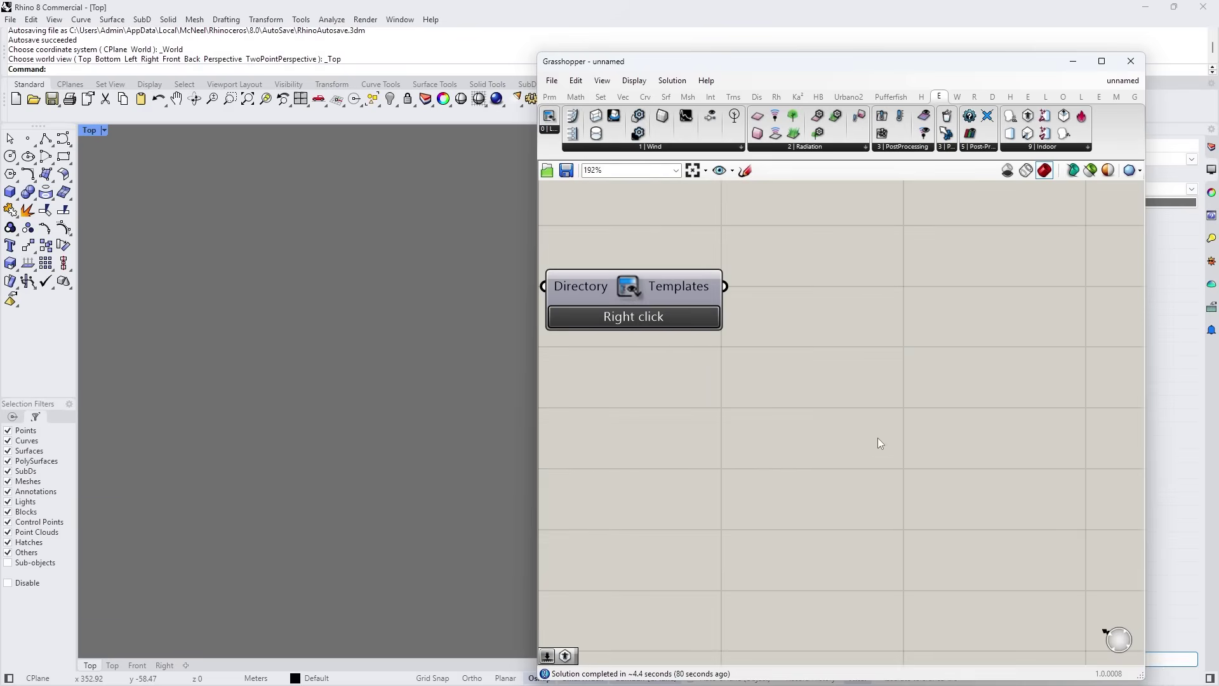
# Examine the validation template's wind tunnel data, mesh, box-shaped and cylindrical simulation domain groups.
pyautogui.scroll(-5, 874, 440)
pyautogui.scroll(-4, 819, 439)
pyautogui.scroll(3, 920, 473)
pyautogui.scroll(-4, 714, 428)
pyautogui.scroll(4, 714, 428)
pyautogui.scroll(-4, 728, 429)
pyautogui.scroll(2, 930, 383)
pyautogui.scroll(2, 889, 413)
pyautogui.scroll(-5, 849, 448)
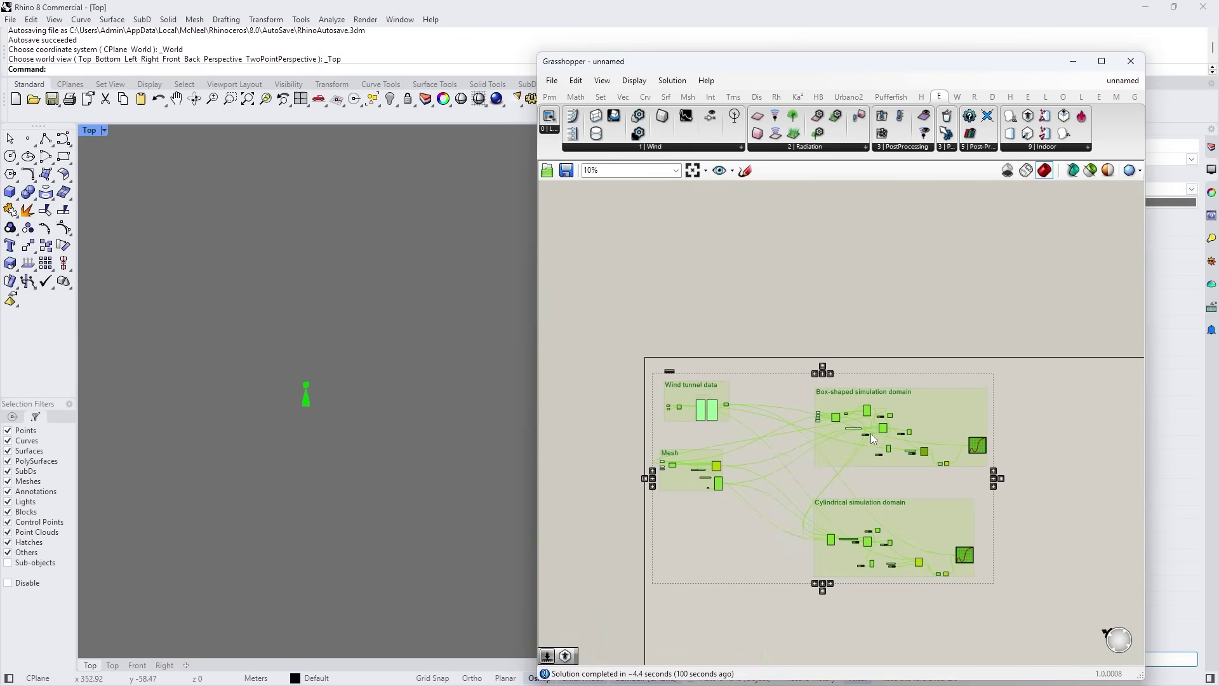
# Delete all components of the validation template together with the Templates component to empty the canvas.
pyautogui.click(1053, 385)
pyautogui.moveTo(631, 351); pyautogui.dragTo(1049, 610)
pyautogui.press('Delete')
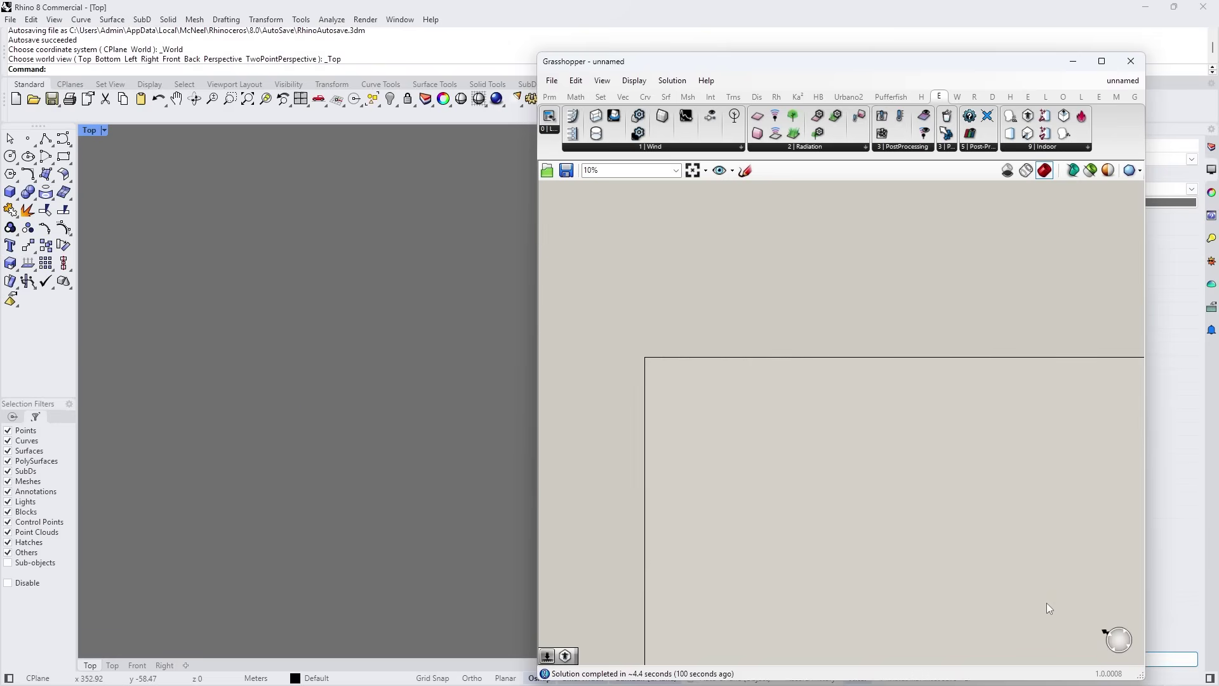
# Review the list of templates offered by the Eddy3D Templates component and close it without loading one.
pyautogui.rightClick(813, 432)
pyautogui.moveTo(858, 440)
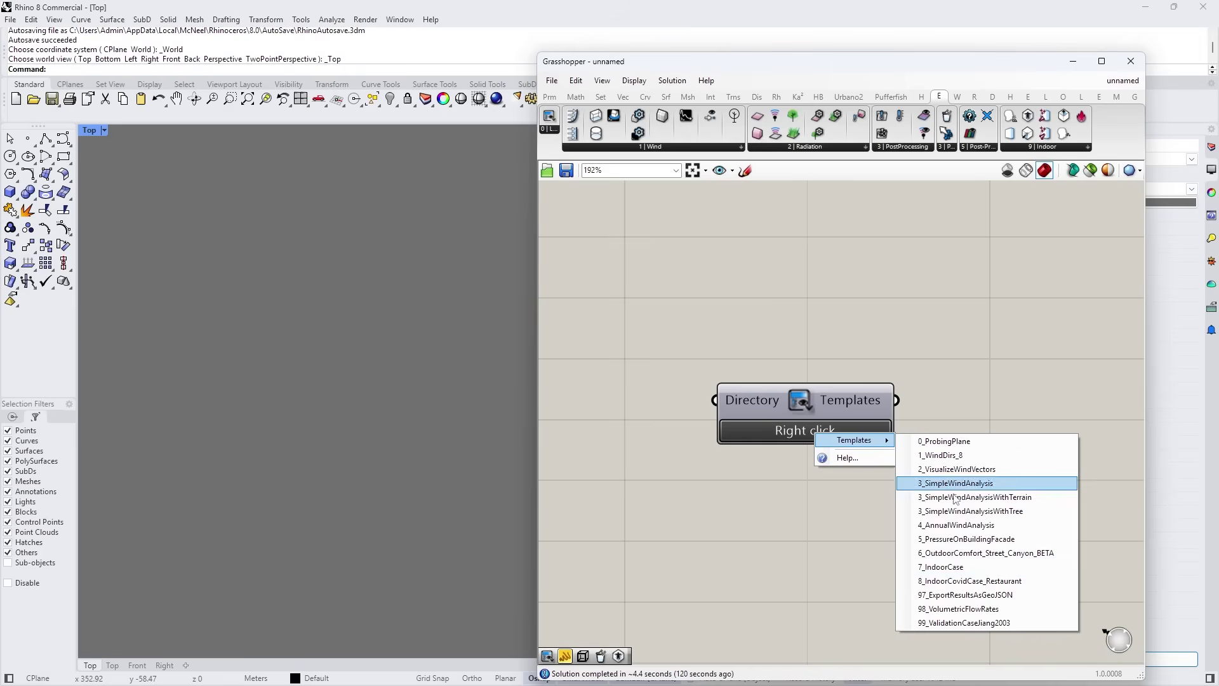
pyautogui.click(896, 384)
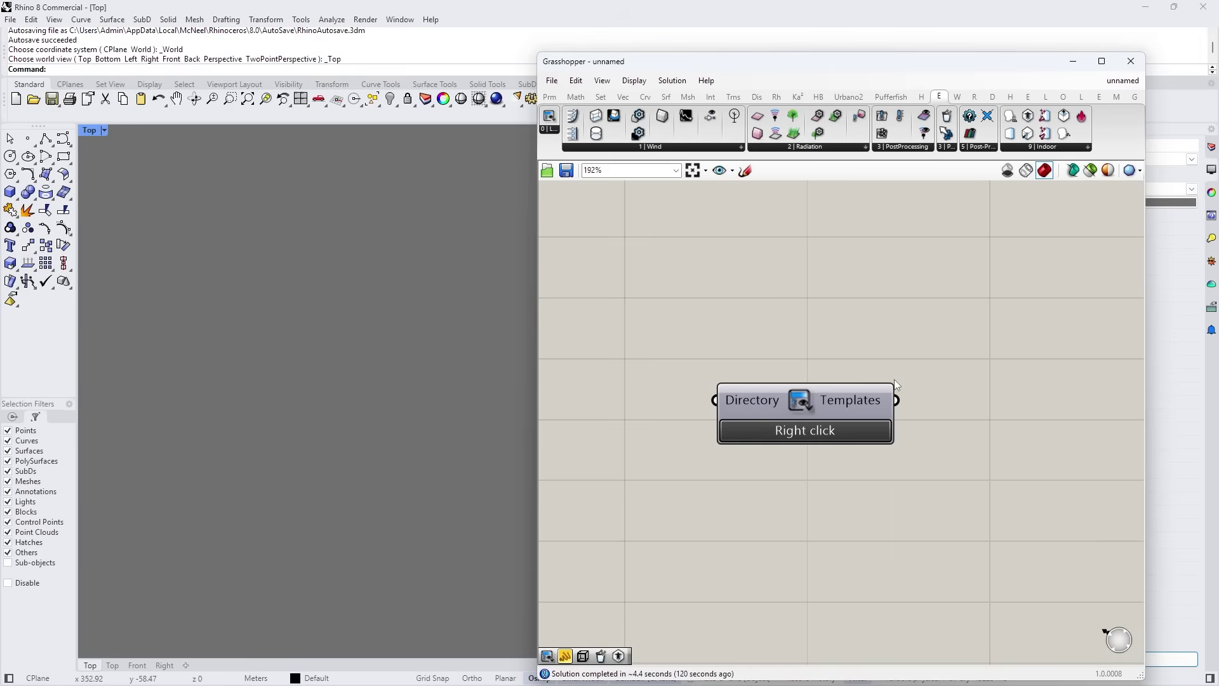